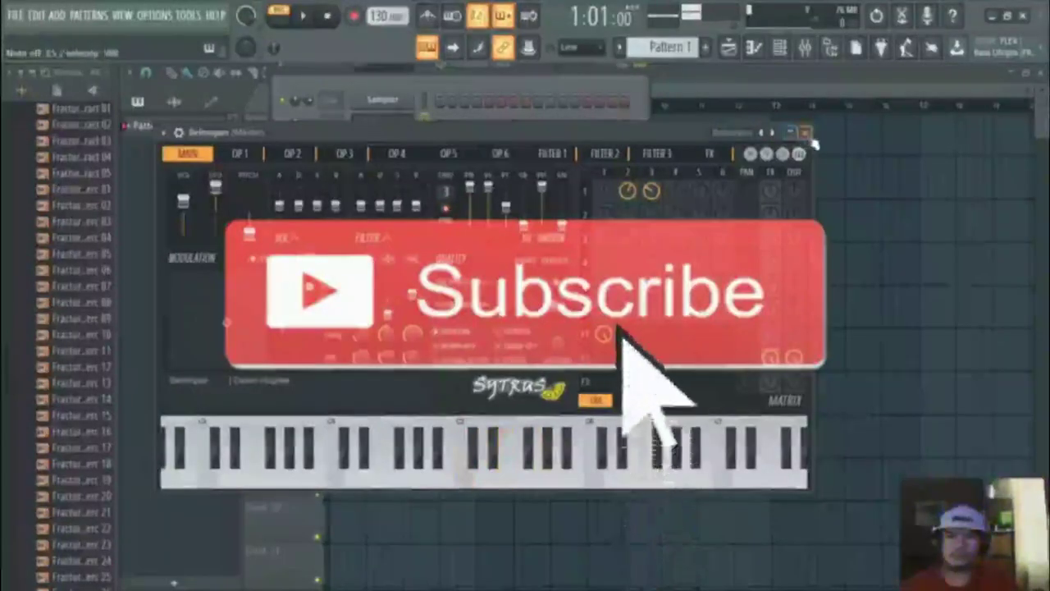
- Open the Belmopan channel's piano roll and set the project tempo to 140 BPM
left_click(807, 134)
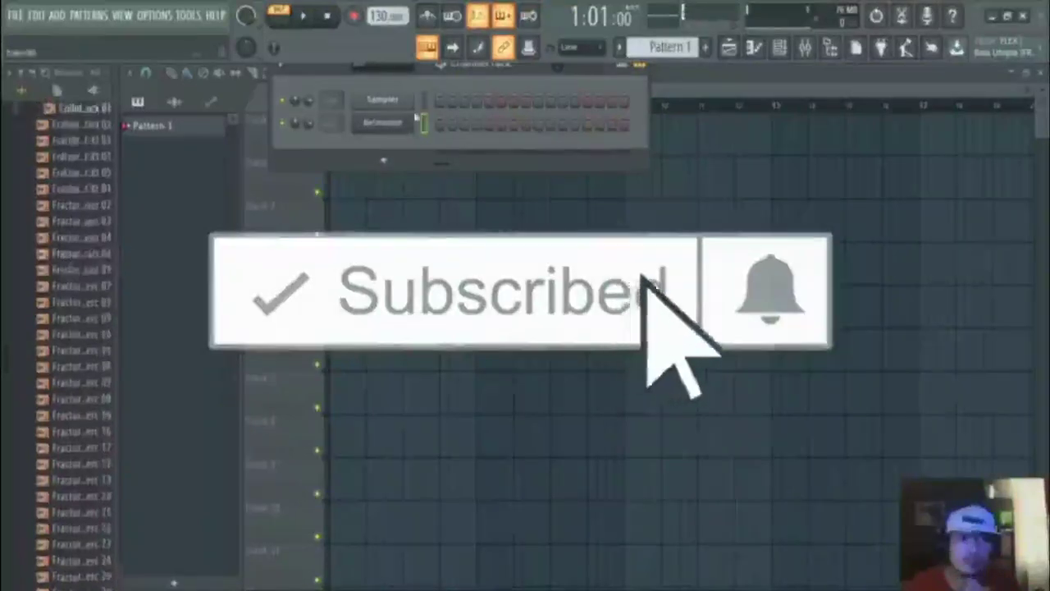
right_click(394, 123)
left_click(470, 138)
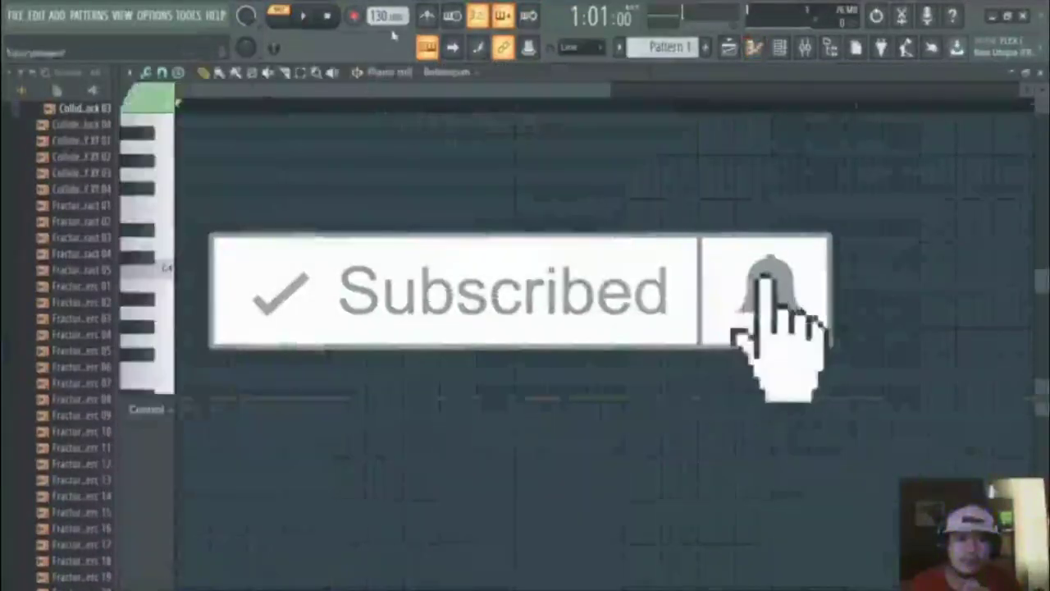
right_click(386, 17)
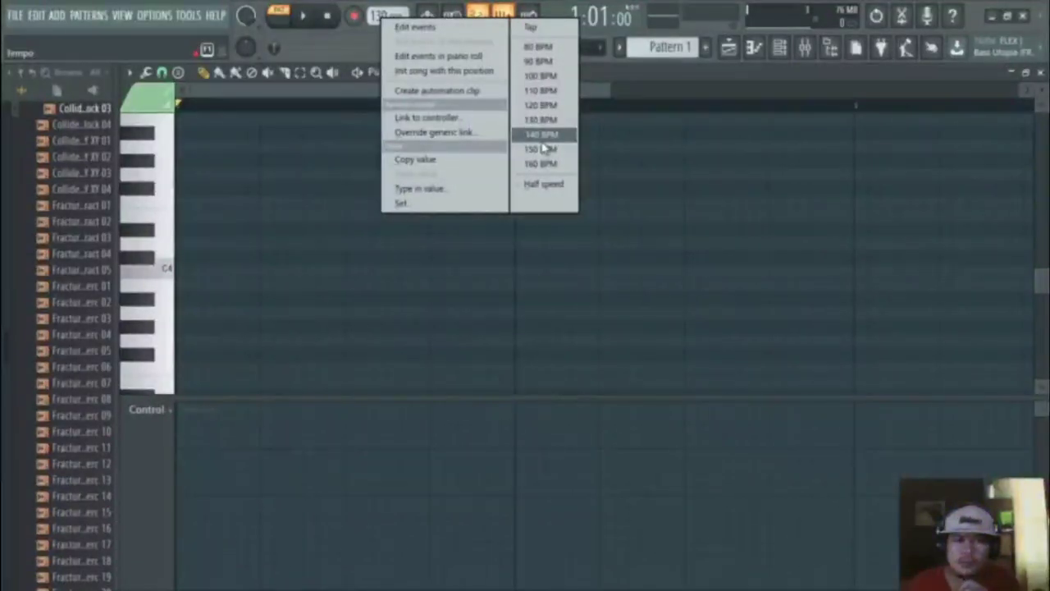
left_click(541, 139)
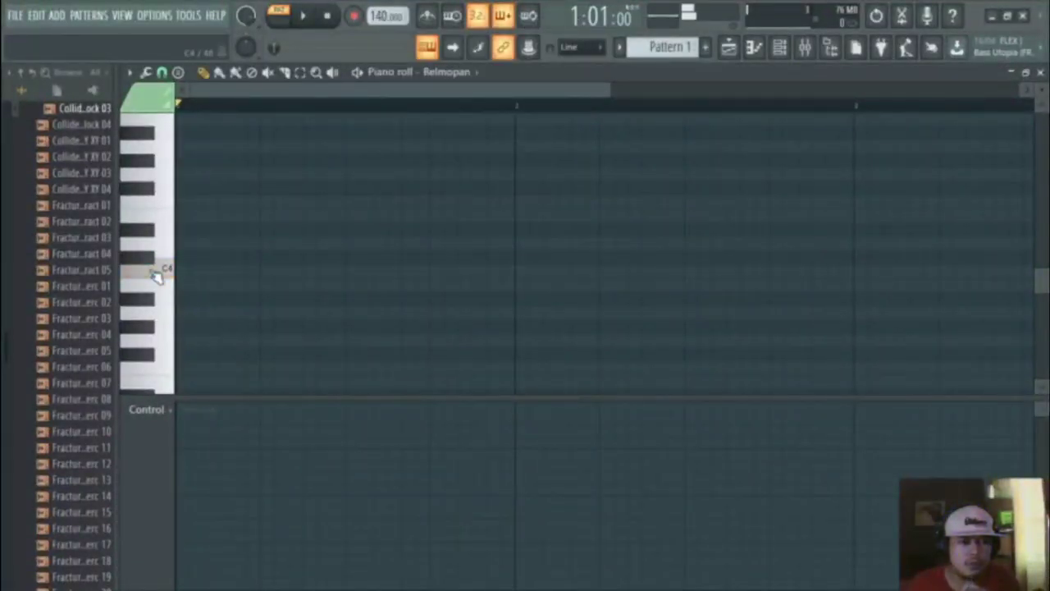
- Add a C4 note at the start of bar 1 and play the pattern
left_click(205, 273)
key("space")
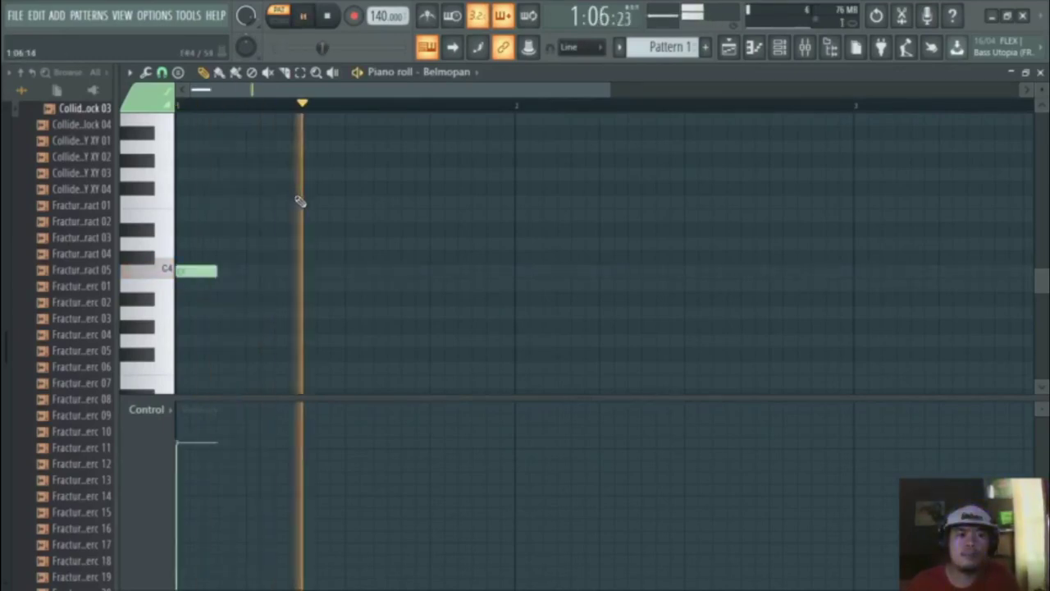
key("space")
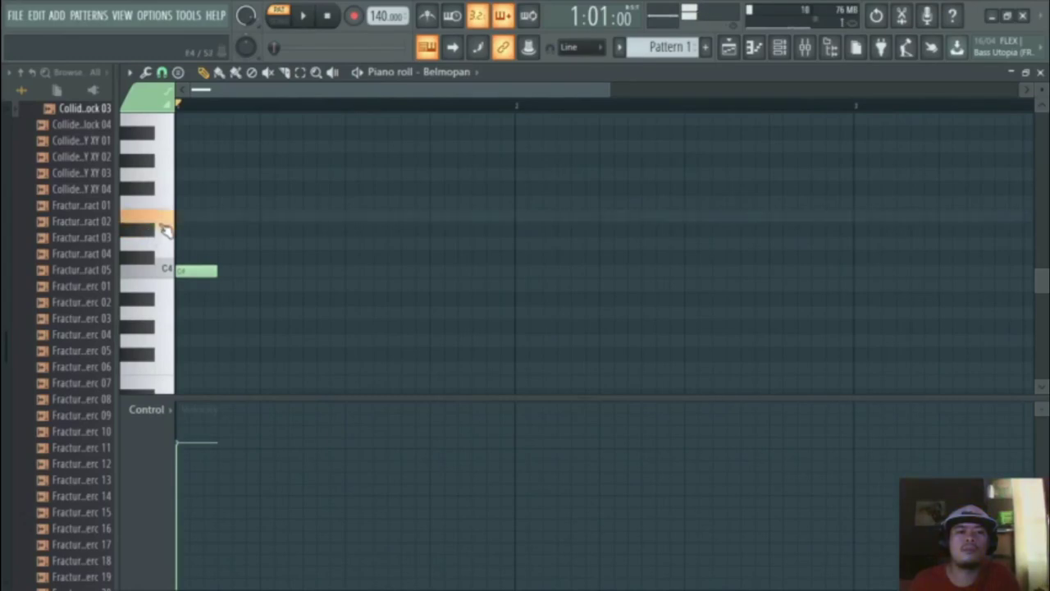
key("space")
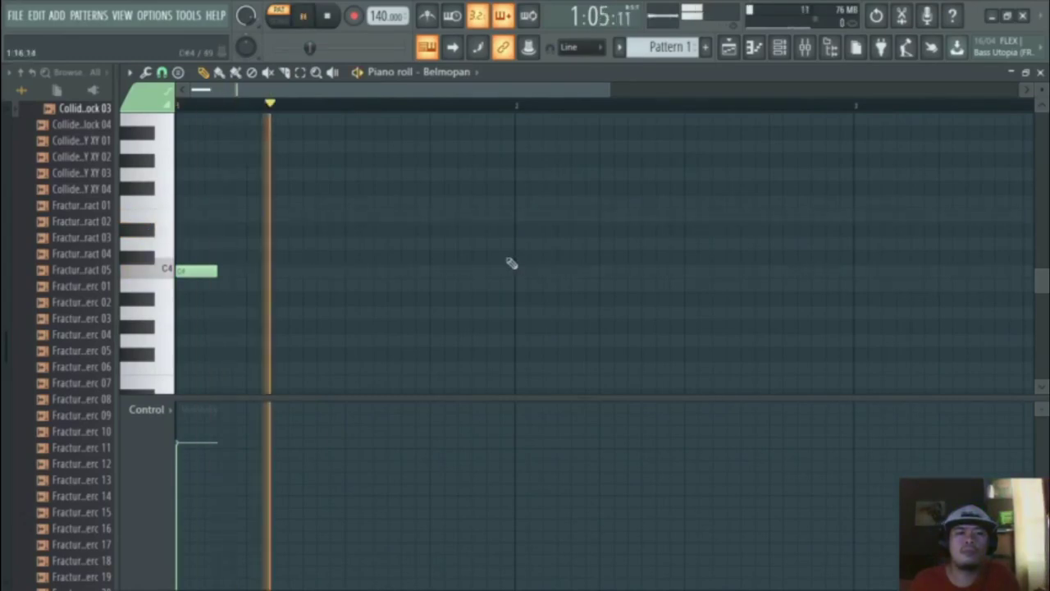
- Try a second note on beat 3 of bar 1, lower it from D#4 to D4, and play the pattern
left_click(522, 230)
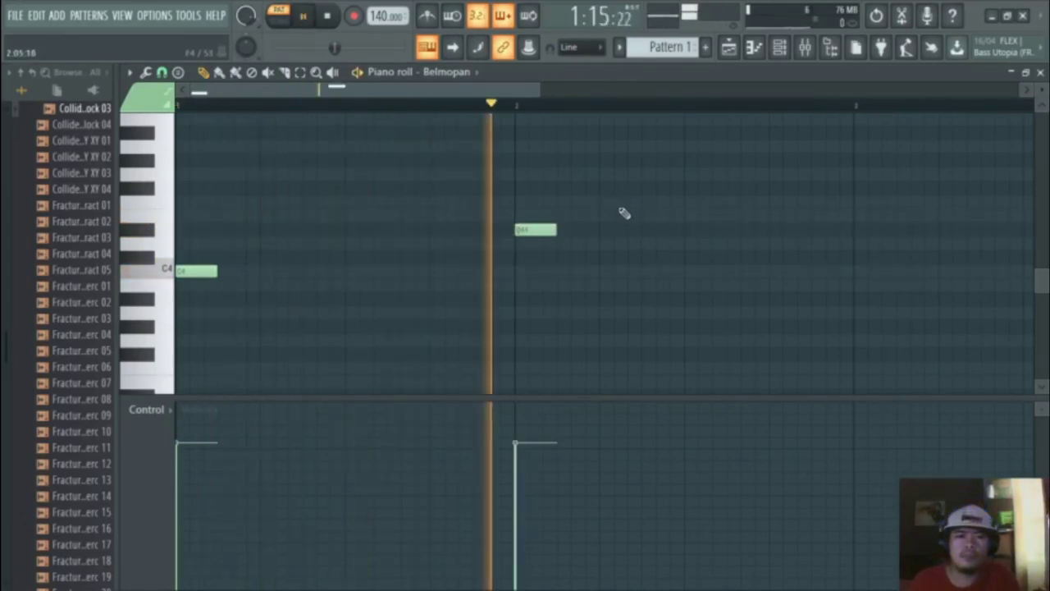
left_click(347, 229)
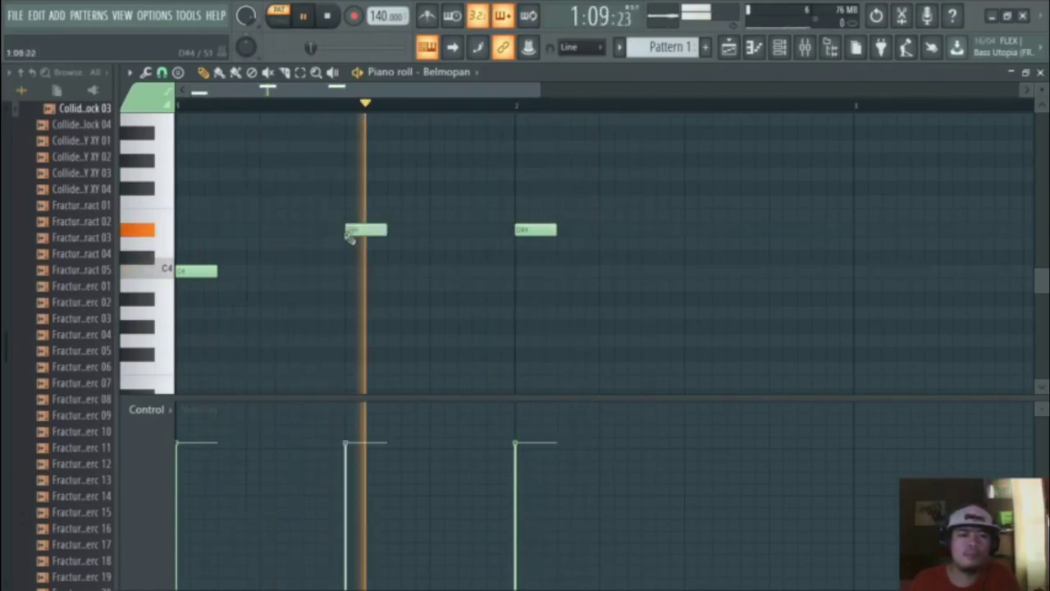
right_click(548, 227)
key("space")
mouse_move(372, 234)
left_mouse_down()
mouse_move(376, 265)
mouse_move(372, 245)
left_mouse_up()
key("space")
key("space")
key("ctrl+a")
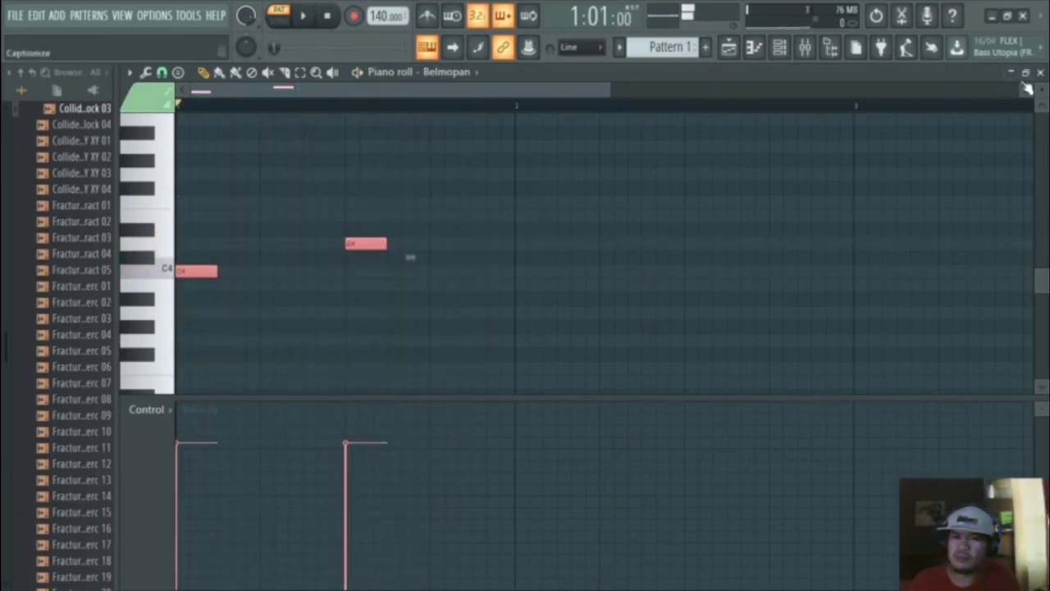
- Return to the Sytrus instrument and try the Tacobell, Reverbed and Piano bell presets
left_click(1039, 73)
left_click(383, 124)
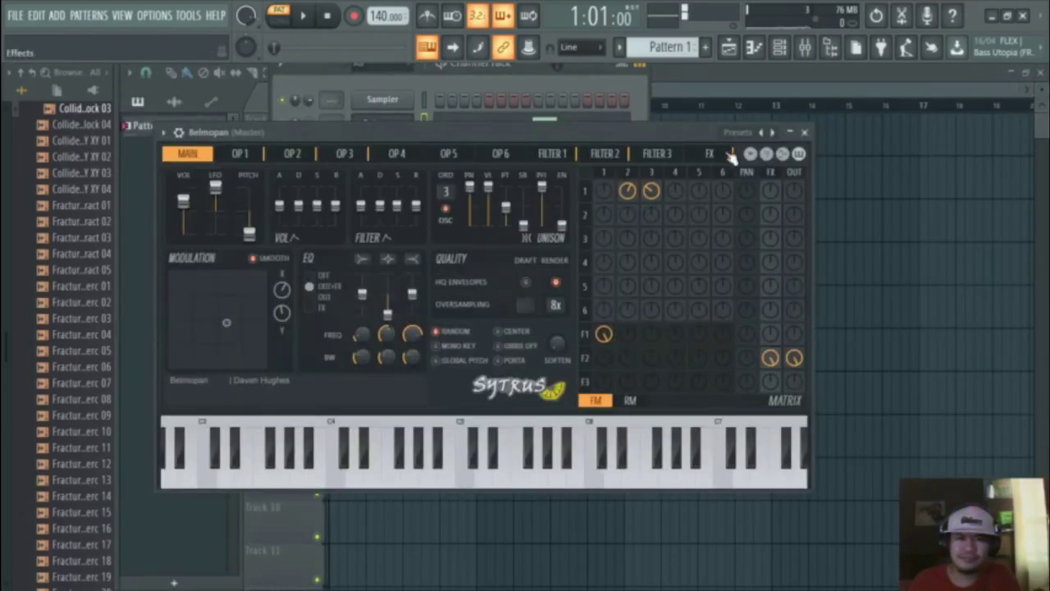
left_click(762, 133)
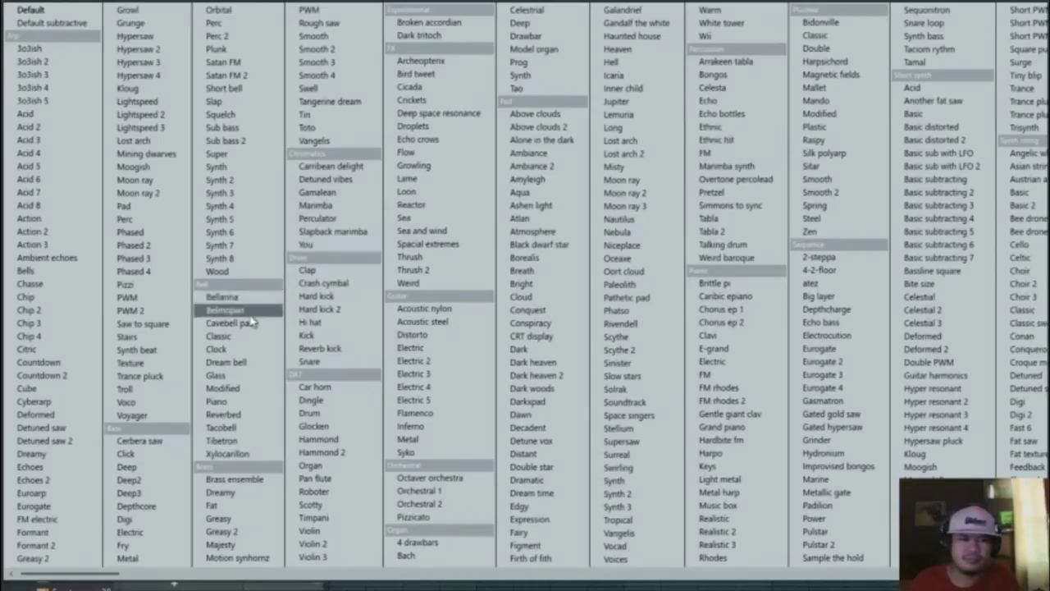
left_click(243, 427)
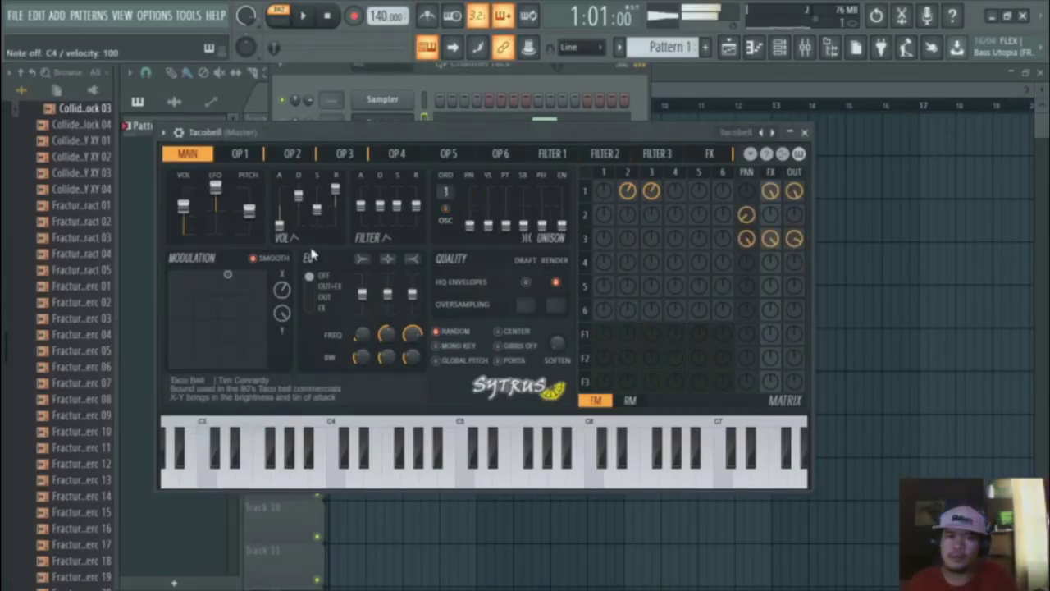
left_click(763, 133)
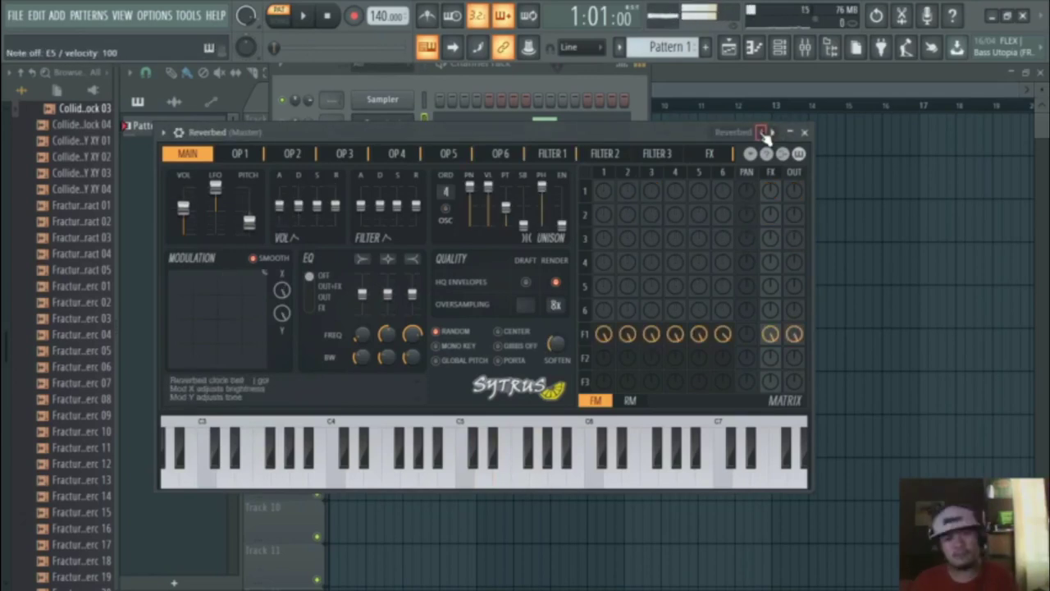
left_click(763, 133)
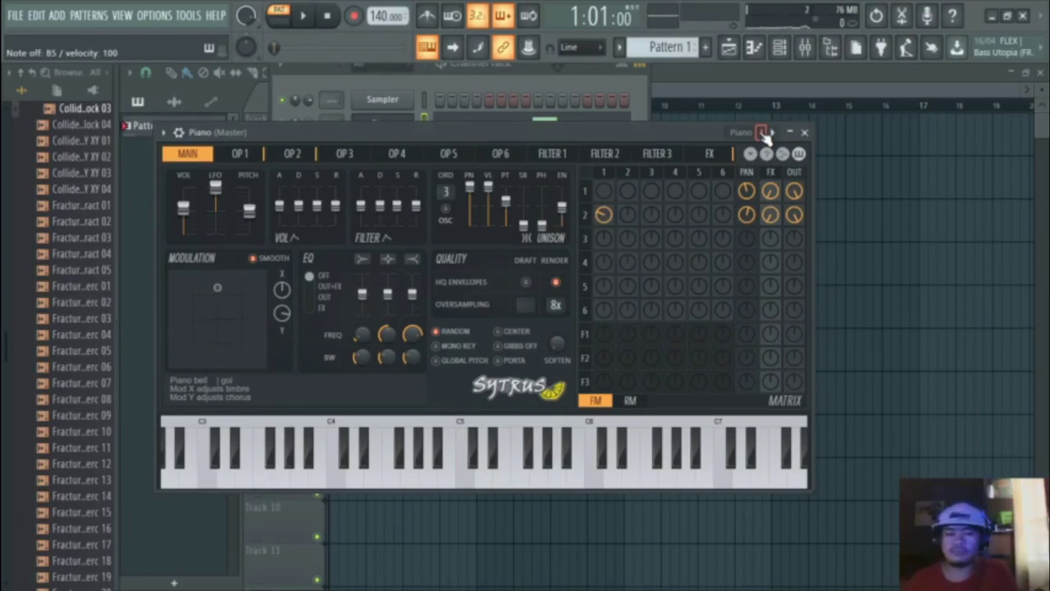
- Audition the Piano bell preset by playing short melodies on the typing keyboard
key("x")
key("v")
key("n")
key("v")
key("c")
key("b")
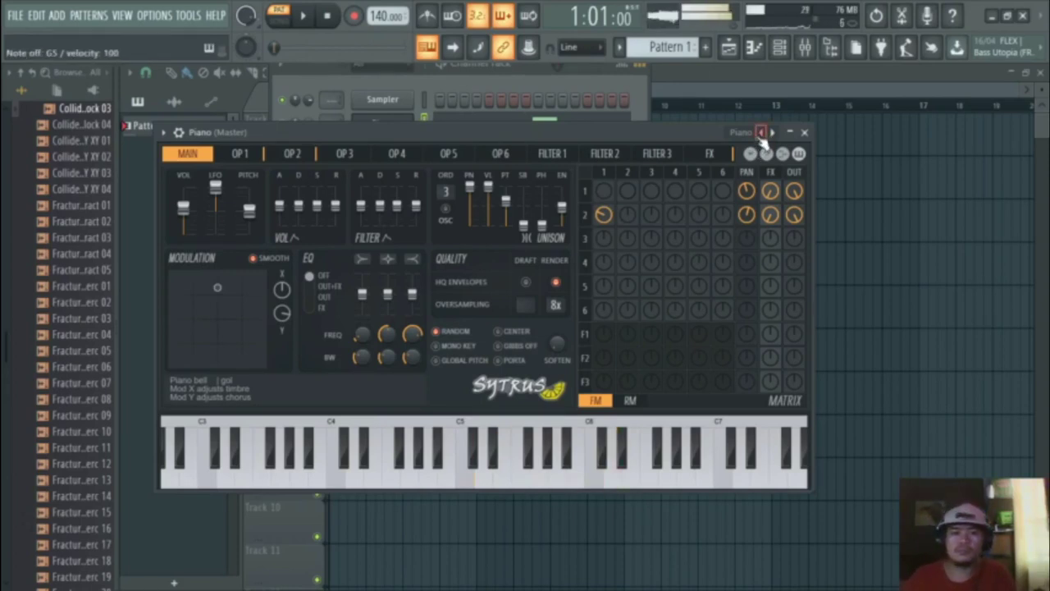
key("b")
key("v")
key("x")
key("c")
key("x")
key("c")
key("x")
key("c")
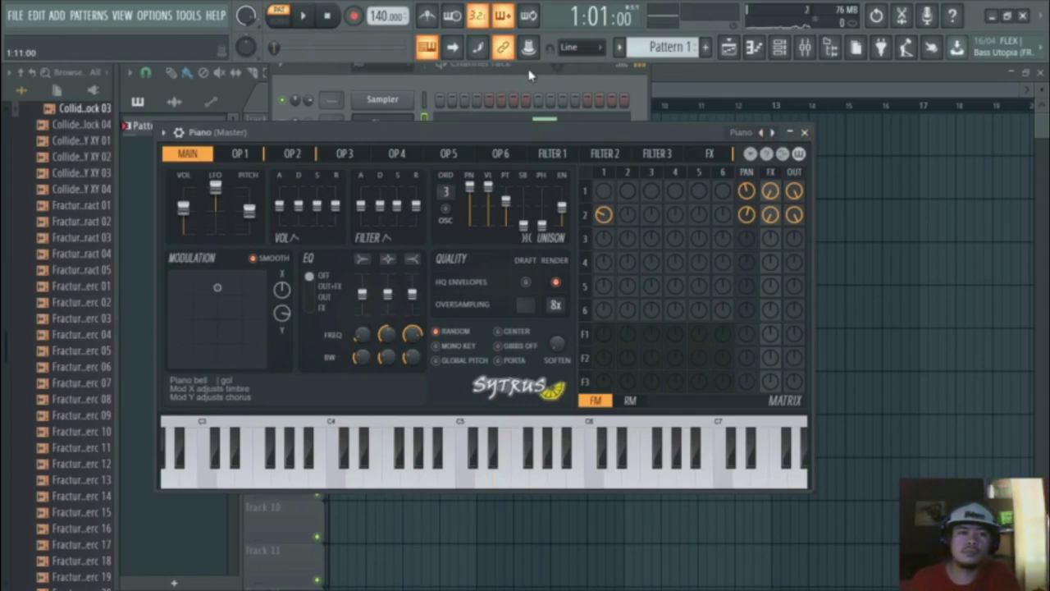
- Load the Bellarina bell preset in Sytrus and close the instrument window
right_click(769, 133)
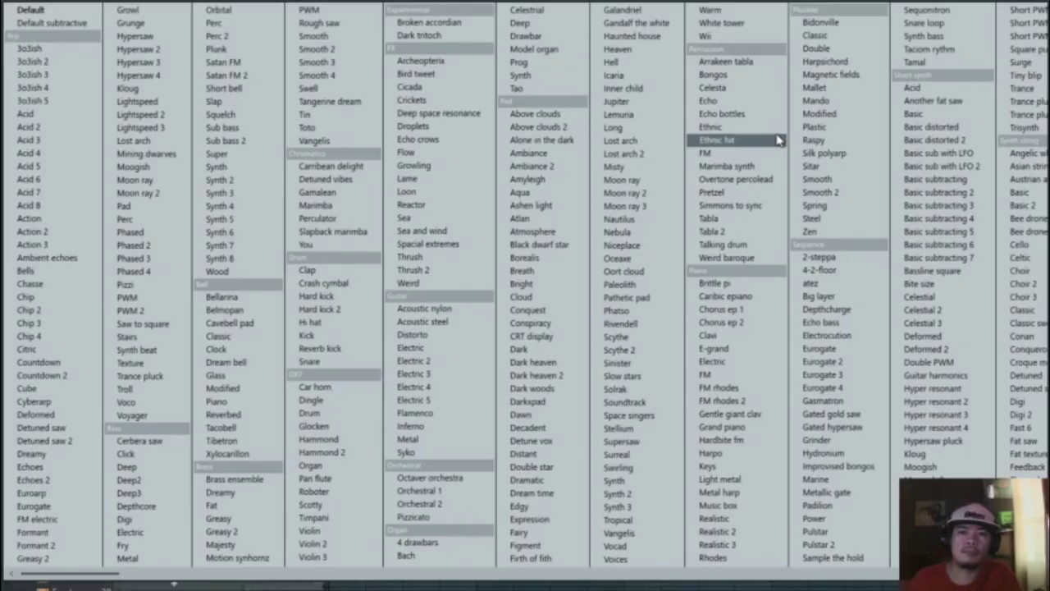
left_click(237, 297)
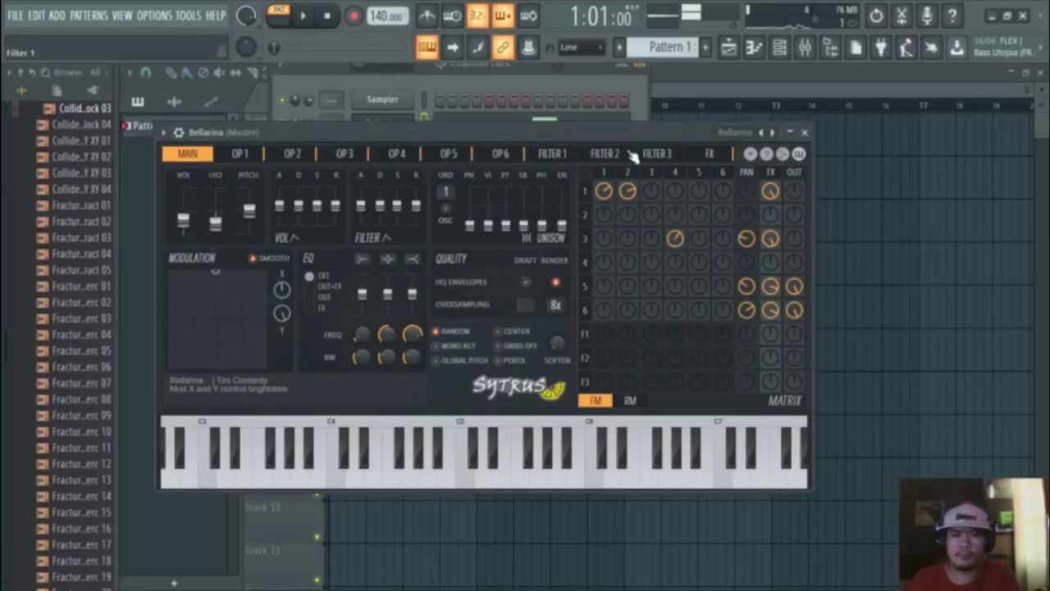
left_click(805, 132)
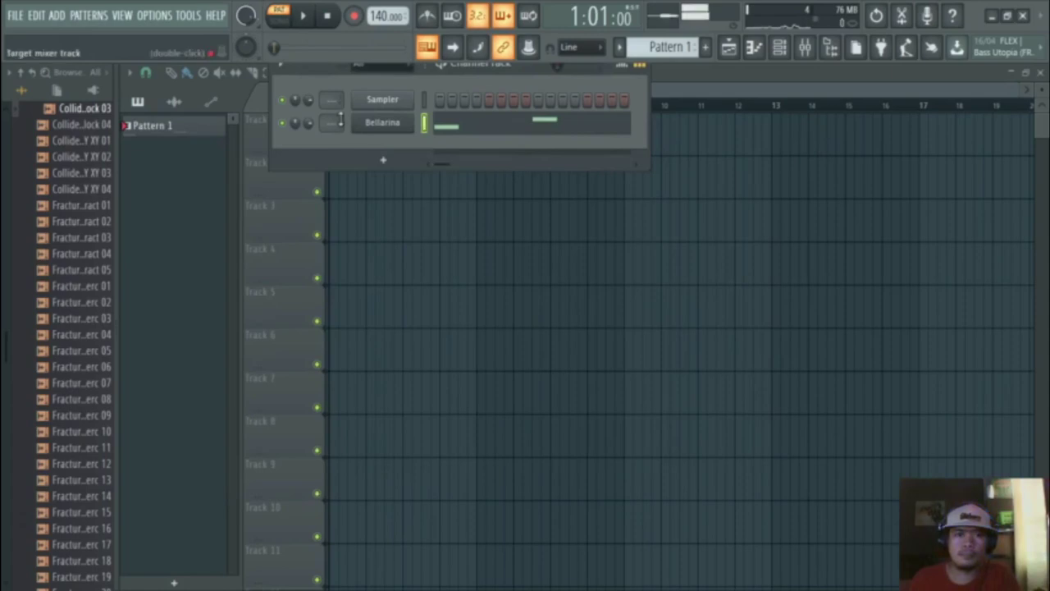
- In the Bellarina channel's piano roll, move the first note up to E4 and delete the D4 note
right_click(397, 131)
left_click(439, 120)
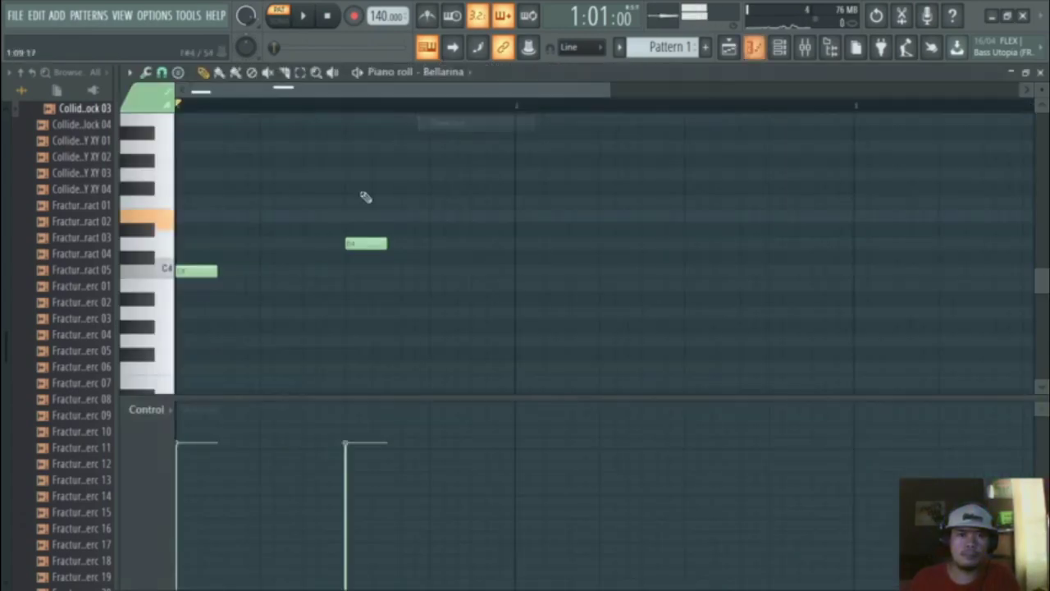
left_click_drag(188, 270, 200, 213)
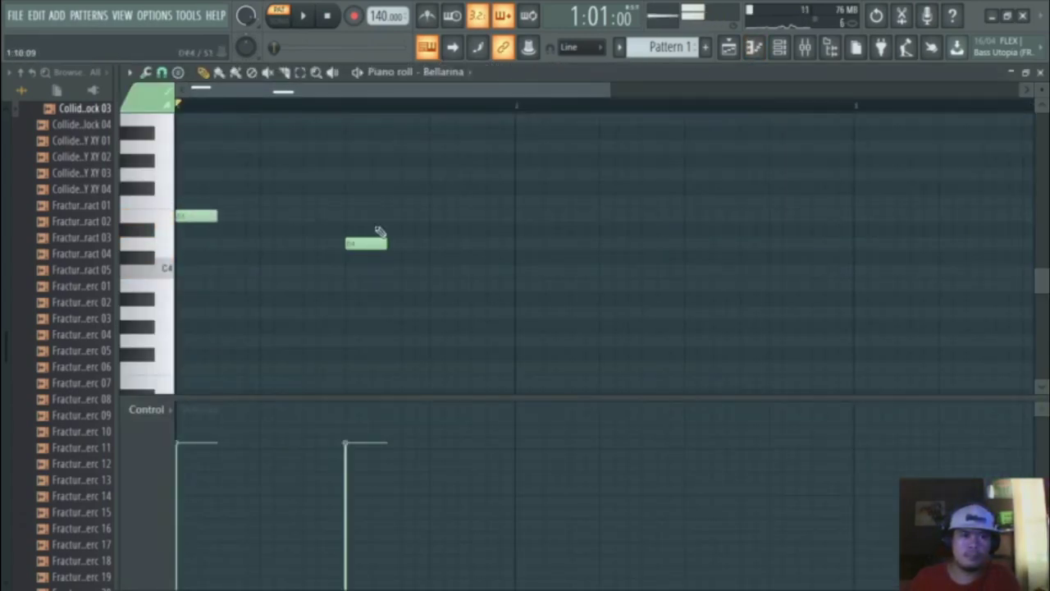
right_click(365, 243)
- Add a second E4 note on beat 2 of bar 1 and play the pattern
key("space")
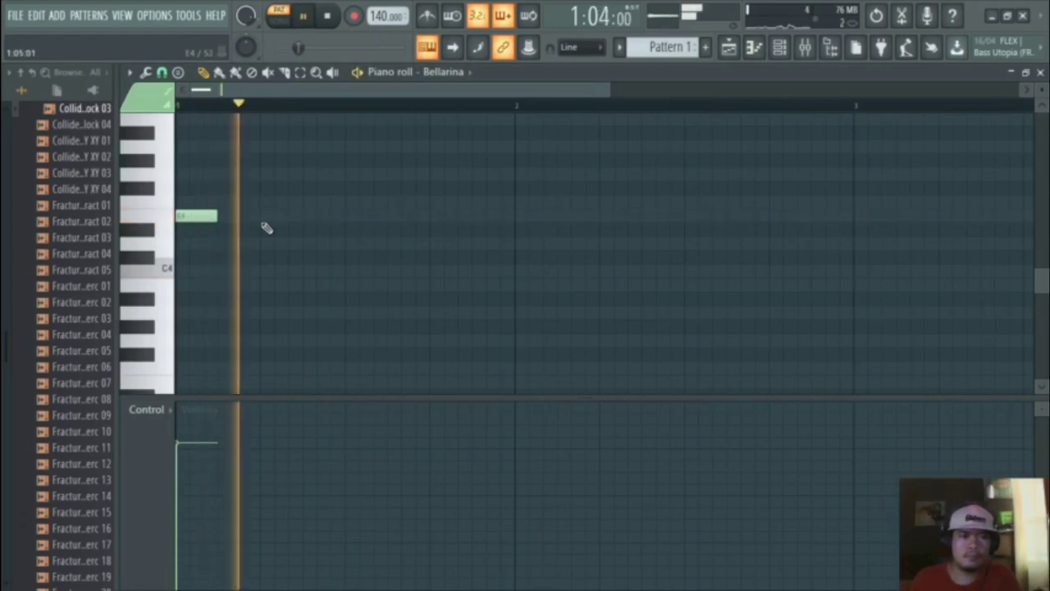
left_click(273, 215)
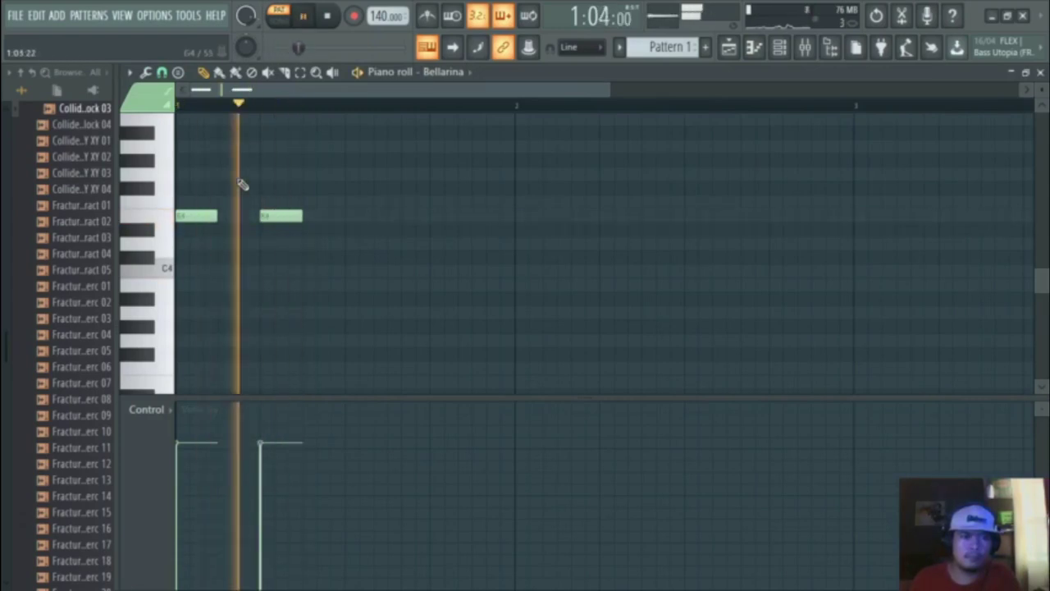
key("space")
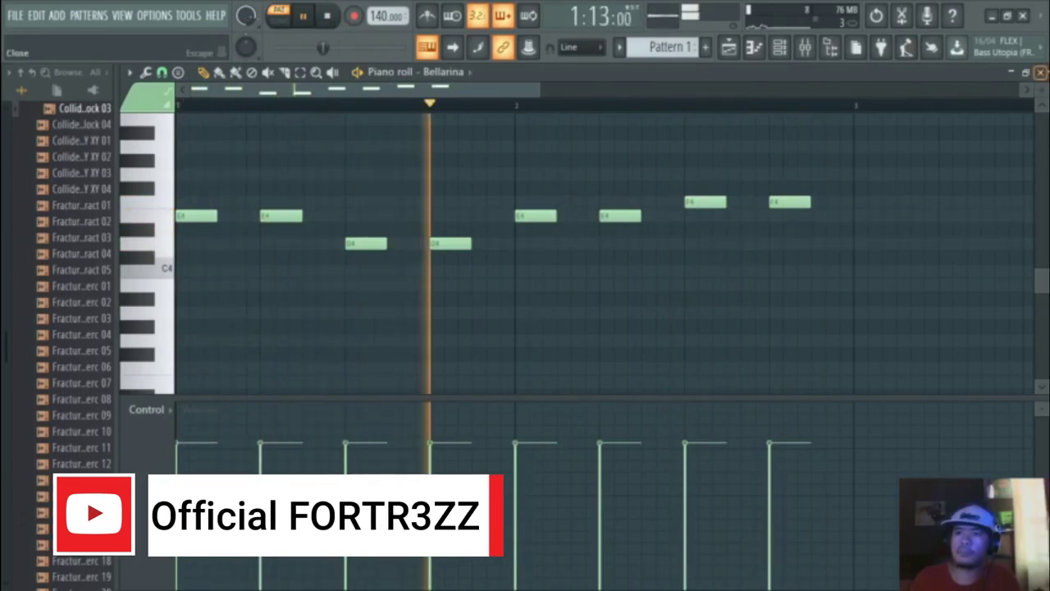
- Leave the piano roll, turn on the metronome, and open the drum pack's Kicks folder in the browser
left_click(1040, 73)
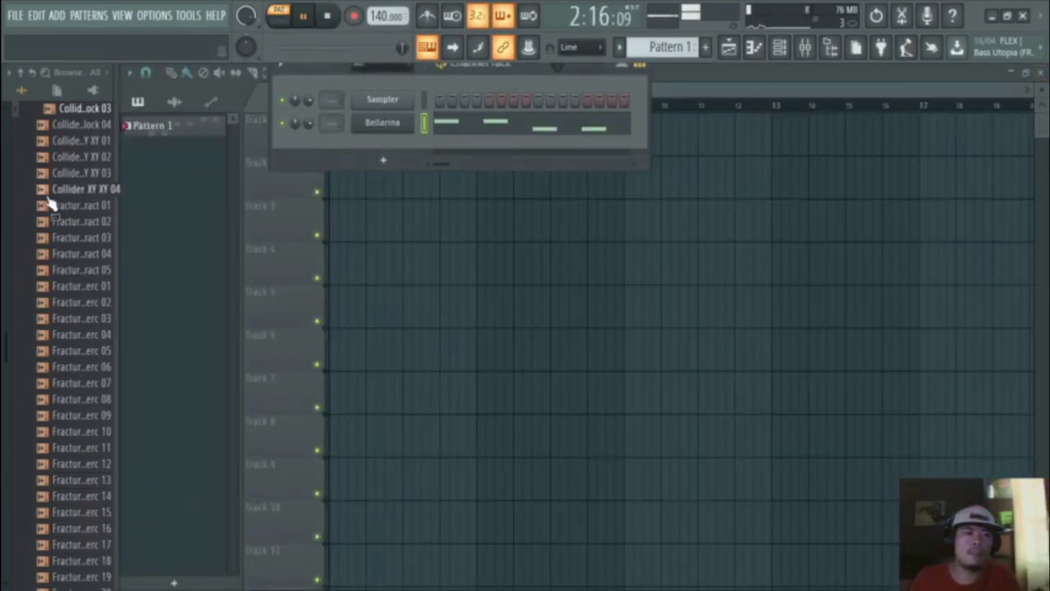
left_click(435, 17)
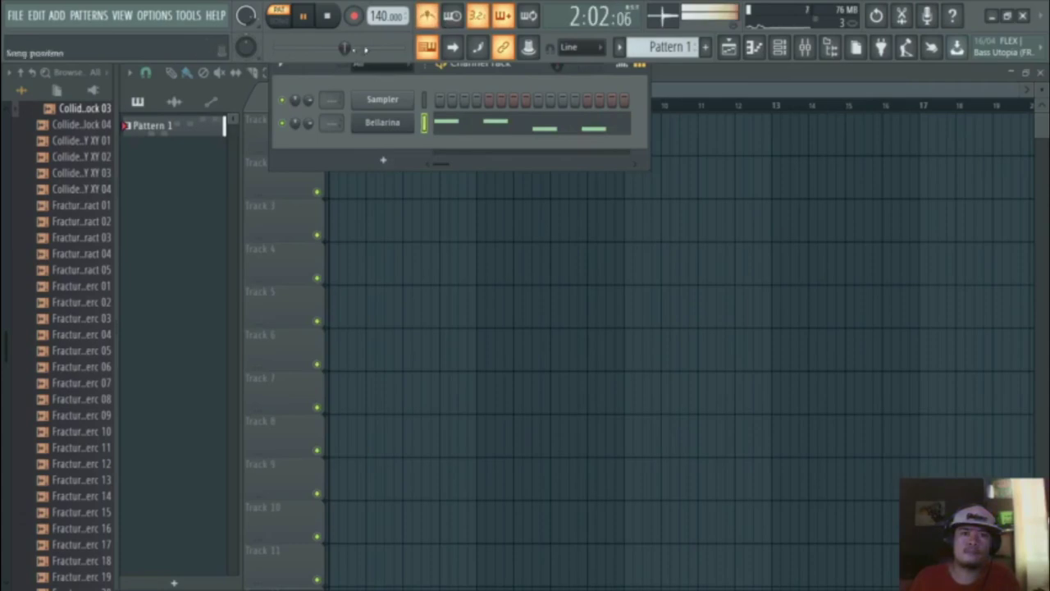
scroll(54, 246, "up", 10)
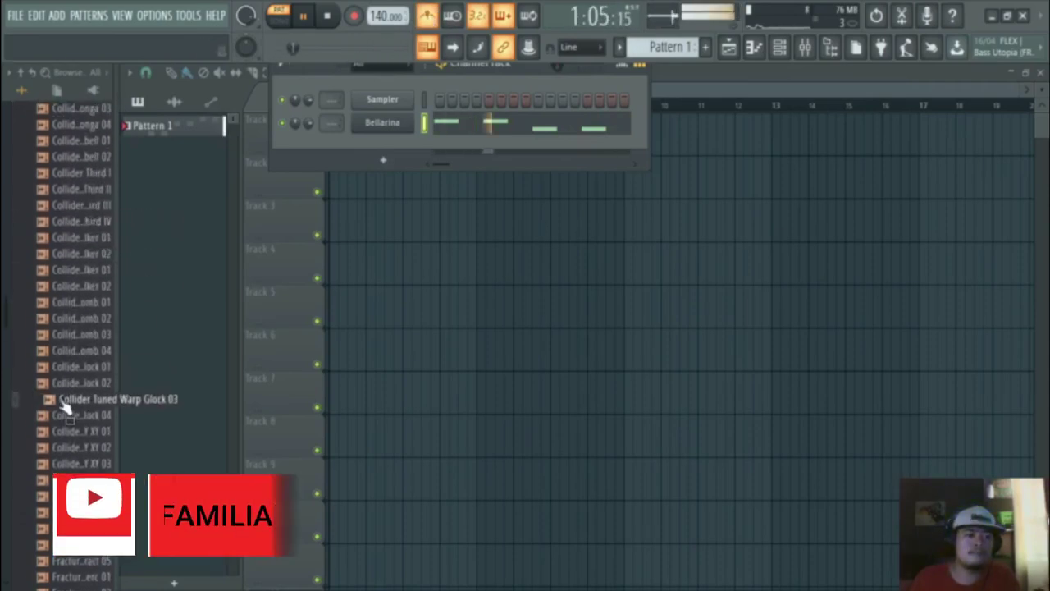
scroll(74, 396, "up", 10)
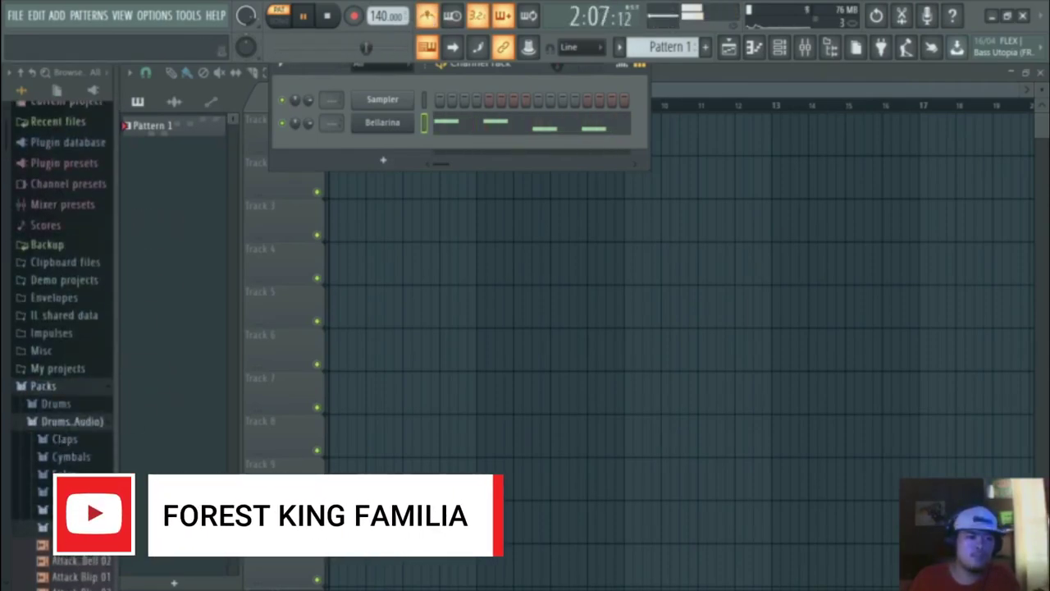
scroll(71, 468, "down", 3)
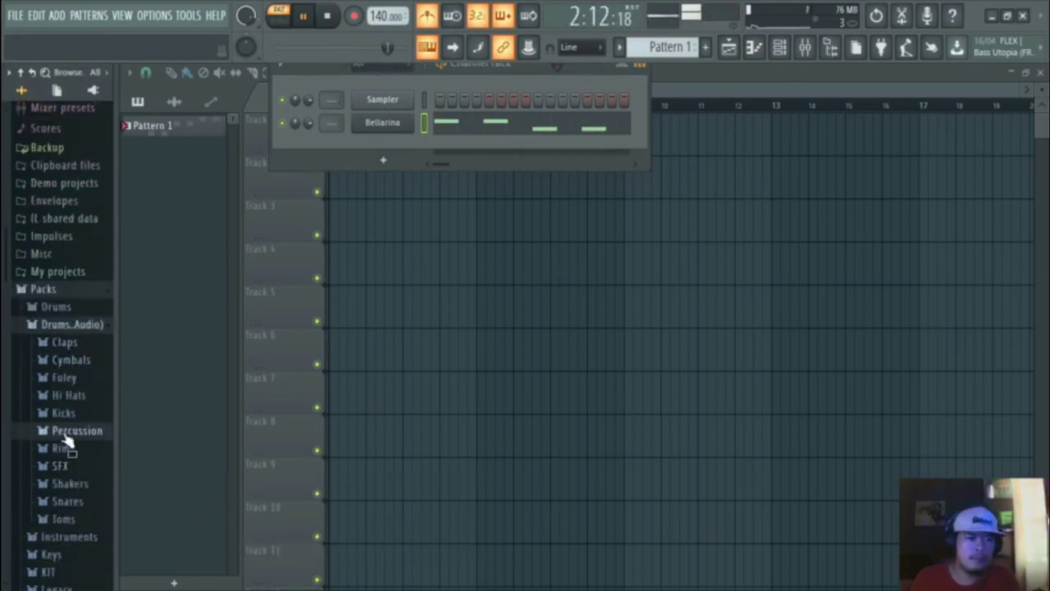
left_click(65, 413)
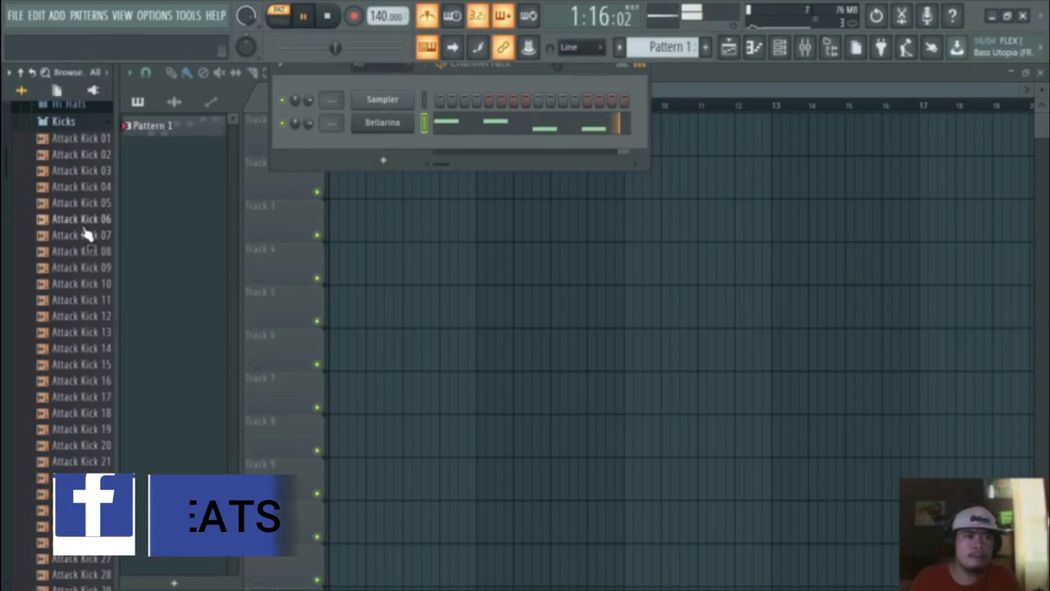
- Preview Attack Kick 06, load it into the Sampler channel, and open that channel's piano roll
left_click(90, 221)
left_click(95, 222)
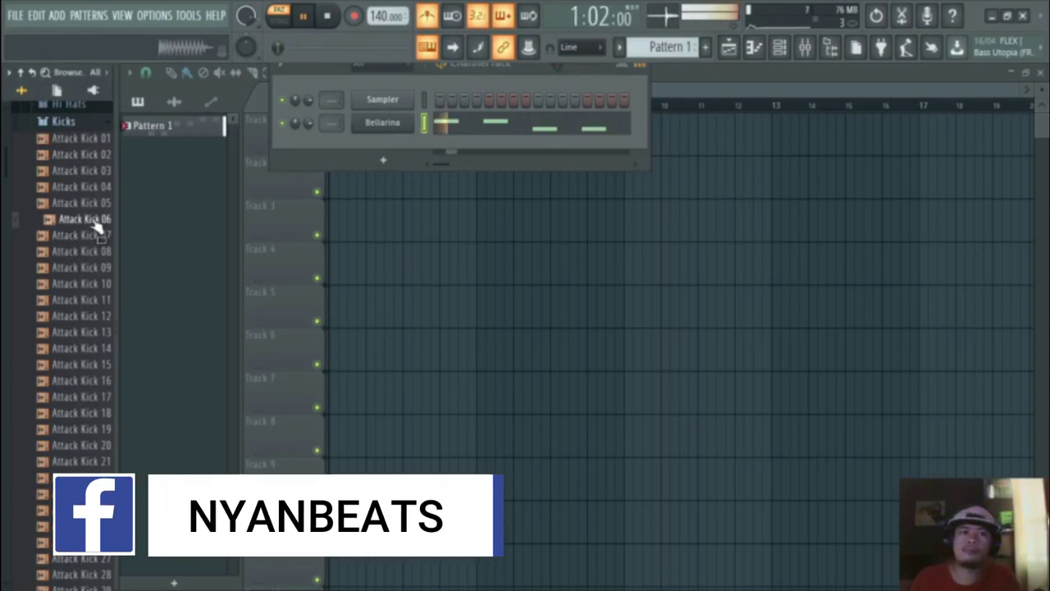
left_click_drag(95, 223, 392, 110)
right_click(414, 97)
left_click(435, 101)
left_click(220, 216)
mouse_move(180, 215)
left_mouse_down()
mouse_move(173, 281)
mouse_move(185, 272)
mouse_move(191, 202)
mouse_move(180, 223)
left_mouse_up()
key("space")
key("space")
- Place a C5 kick note at the start of bar 1 and play the pattern
scroll(169, 241, "up", 3)
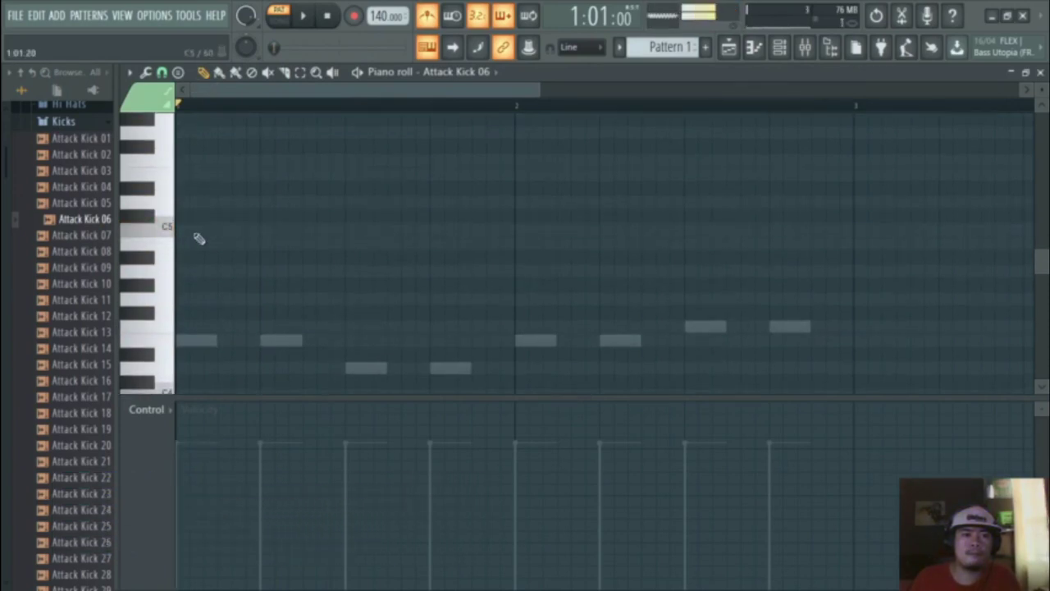
left_click(197, 234)
key("space")
- Try an extra C5 kick note on beat 2 and on beat 3 of bar 1 against the melody
left_click(269, 232)
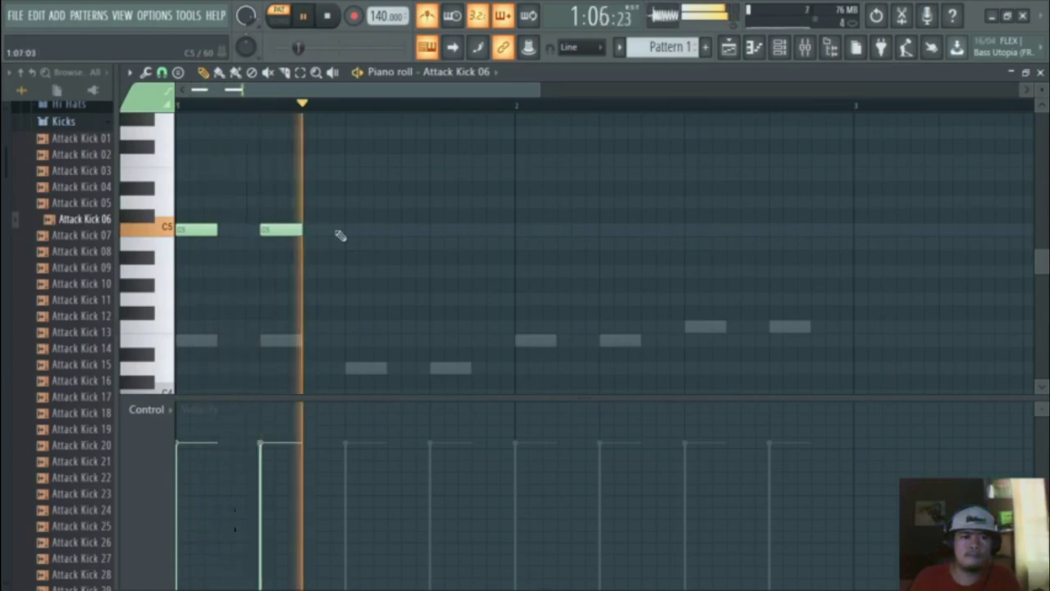
right_click(285, 232)
left_click(352, 233)
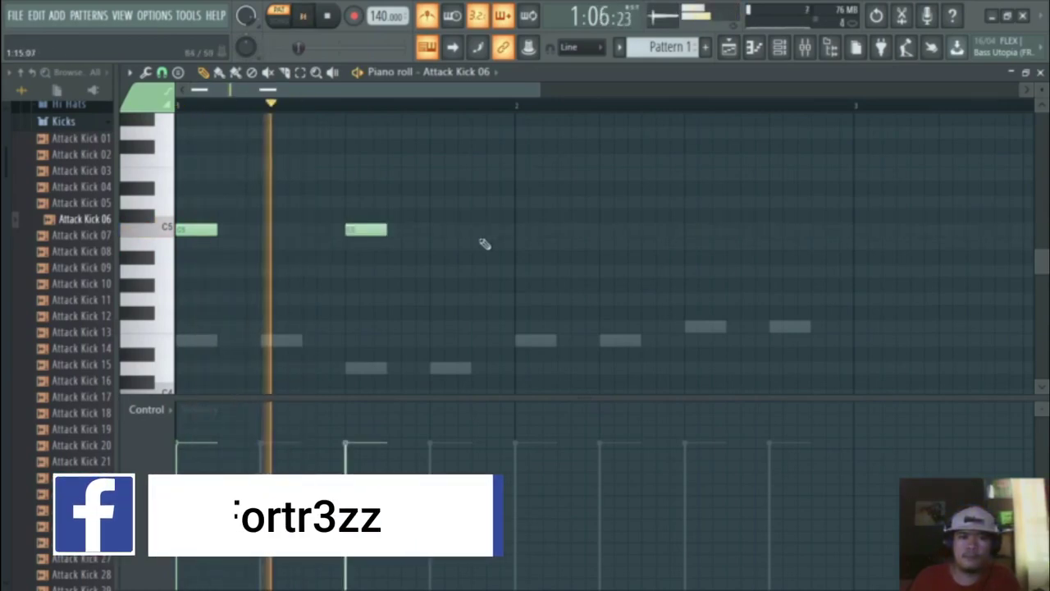
key("space")
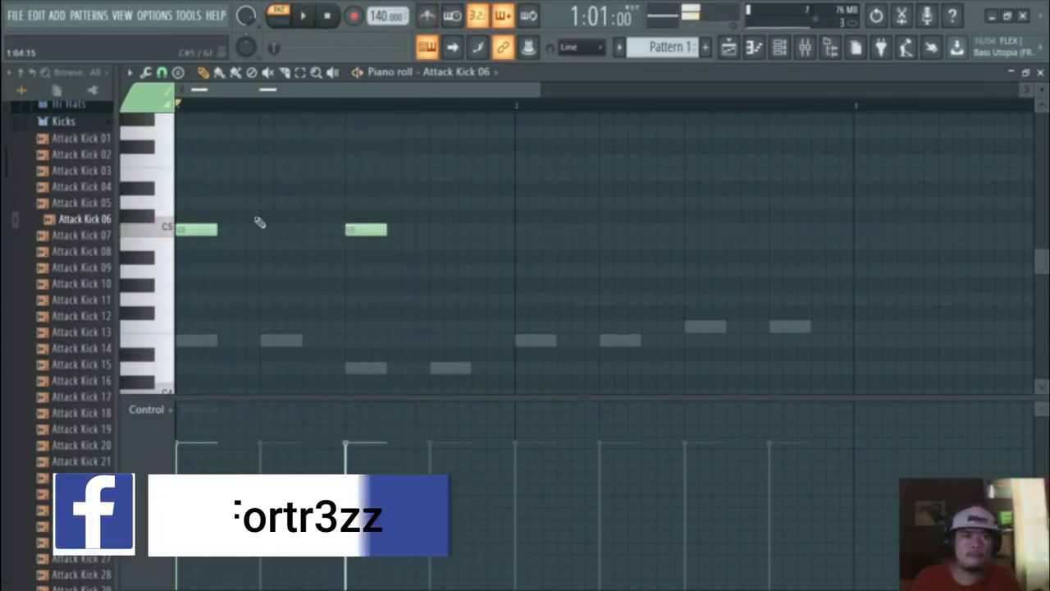
key("space")
key("space")
right_click(379, 229)
key("space")
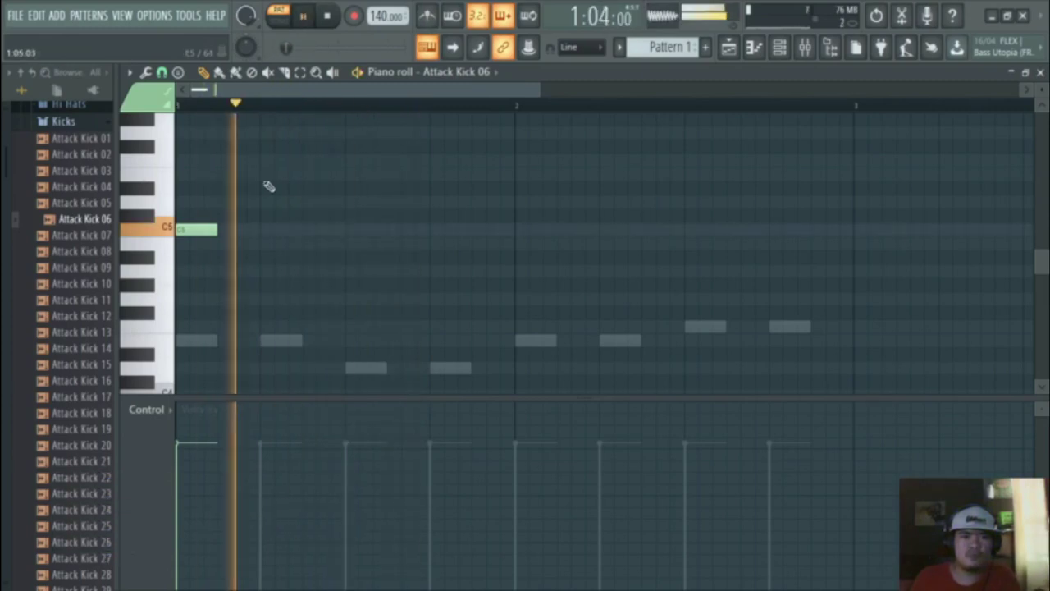
key("space")
left_click(262, 231)
key("space")
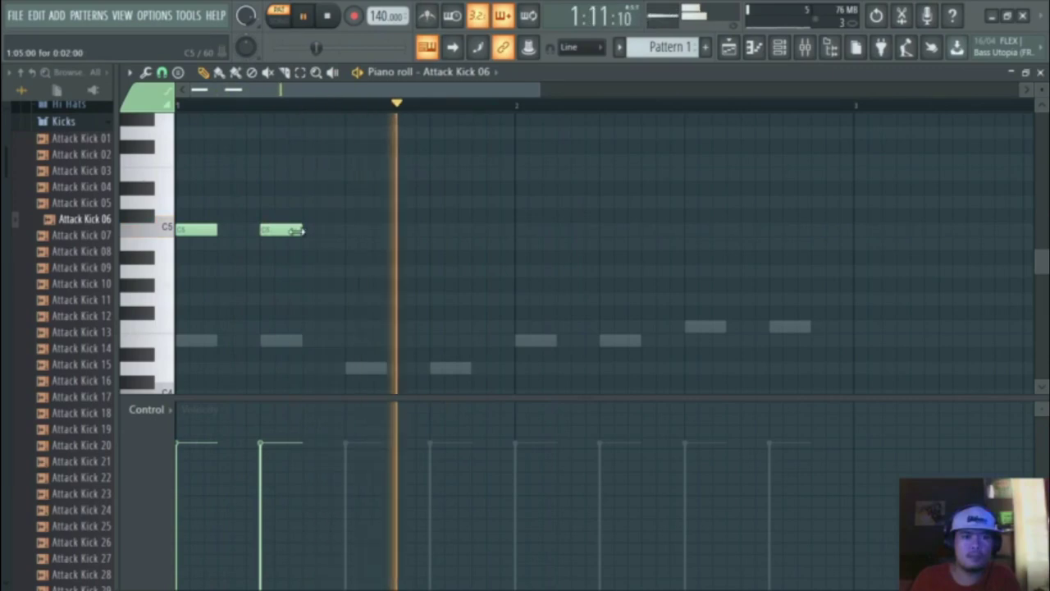
right_click(297, 230)
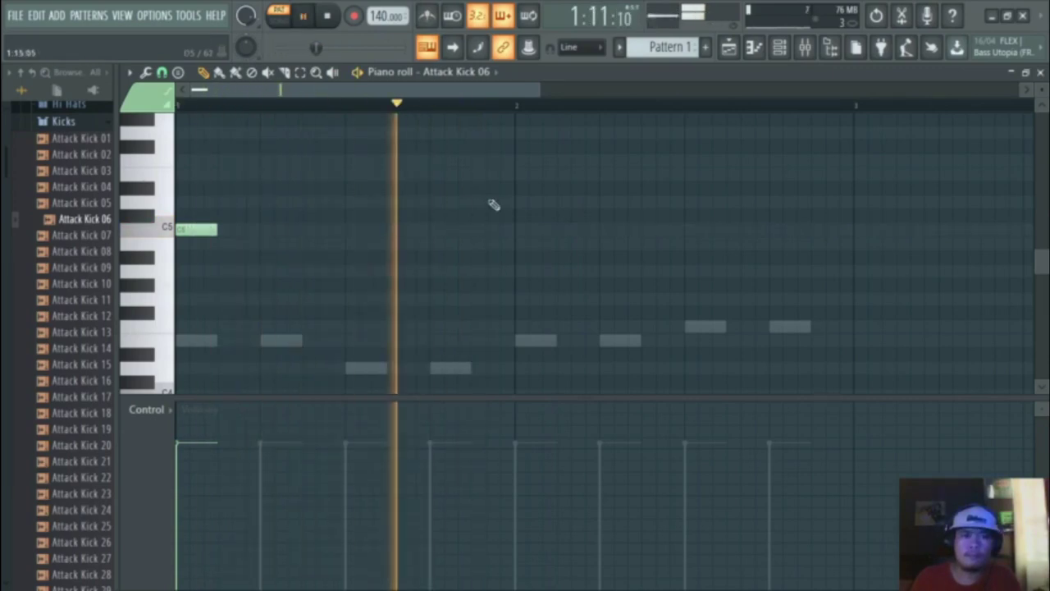
key("space")
- Shorten the first kick note to 0:00:16 and add C5 kicks of the same length at 1:13, 2:09 and 2:13
left_click_drag(217, 227, 196, 227)
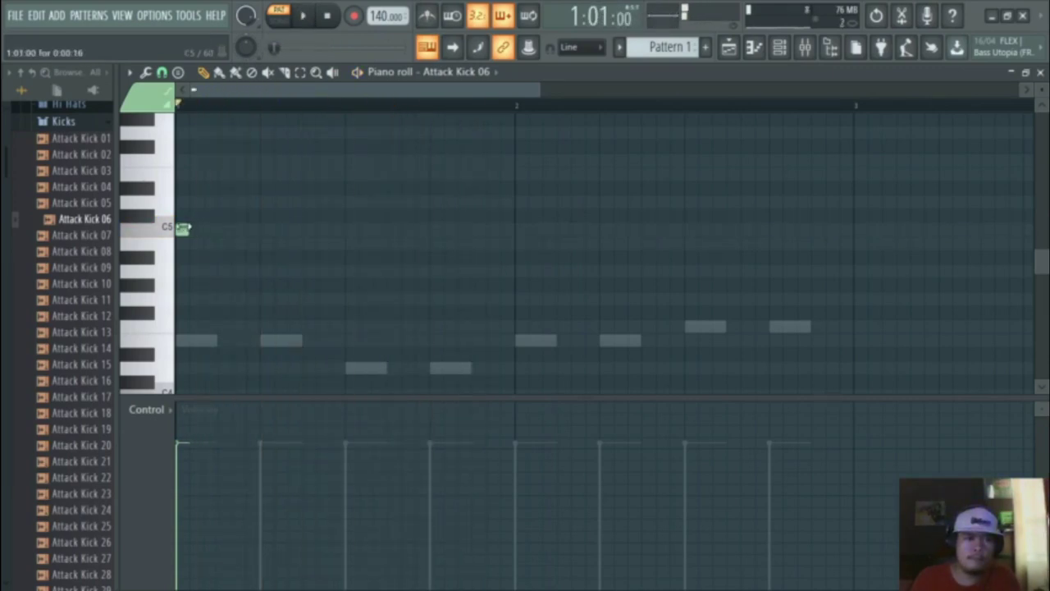
key("space")
left_click(434, 229)
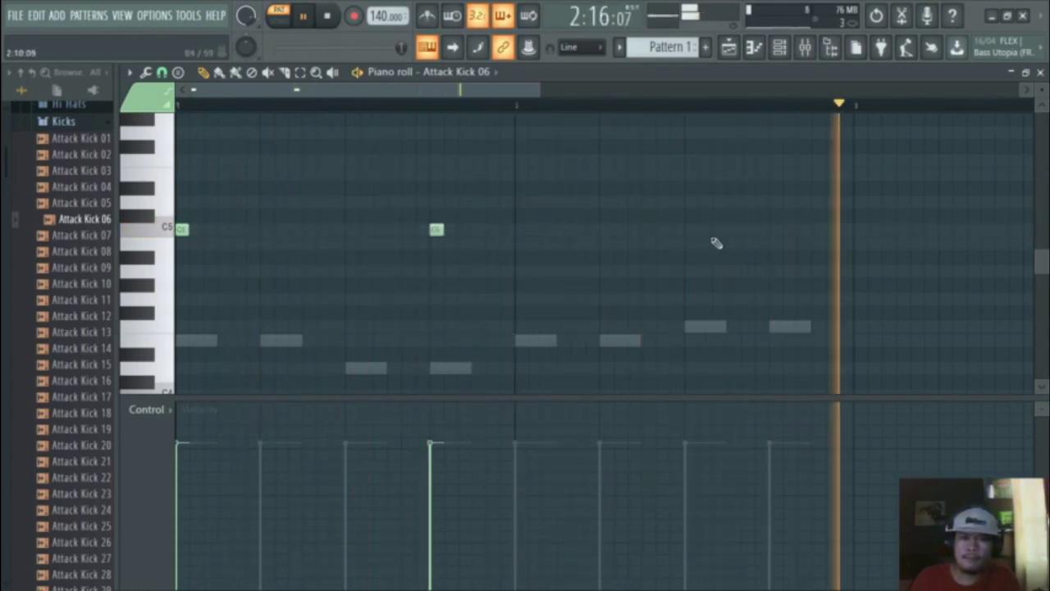
left_click(691, 230)
left_click(773, 230)
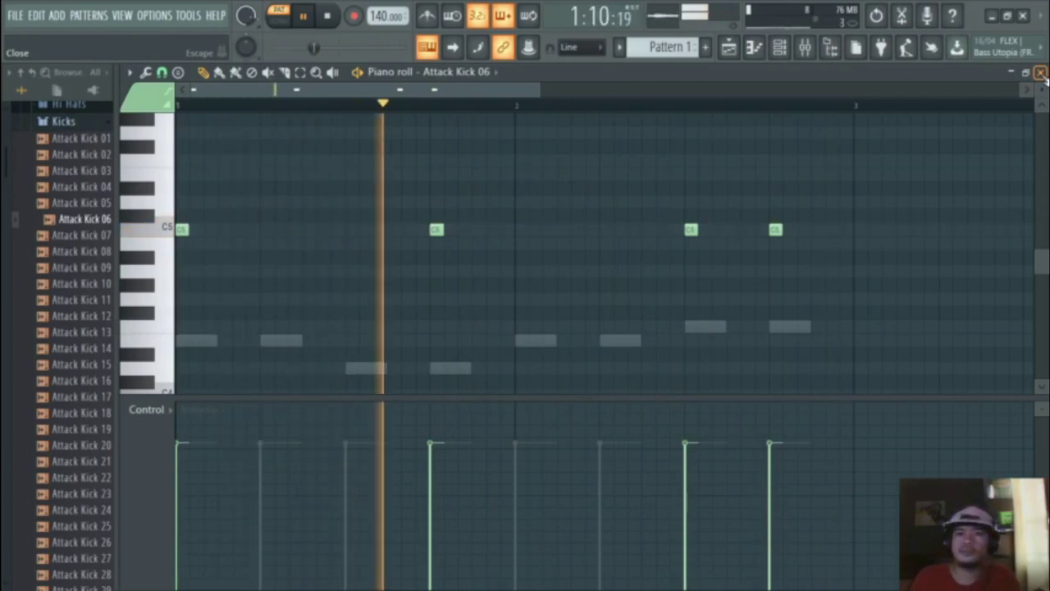
- Replace the C5 kick at 2:13 with an F#5 note and play the pattern
key("space")
left_click(771, 201)
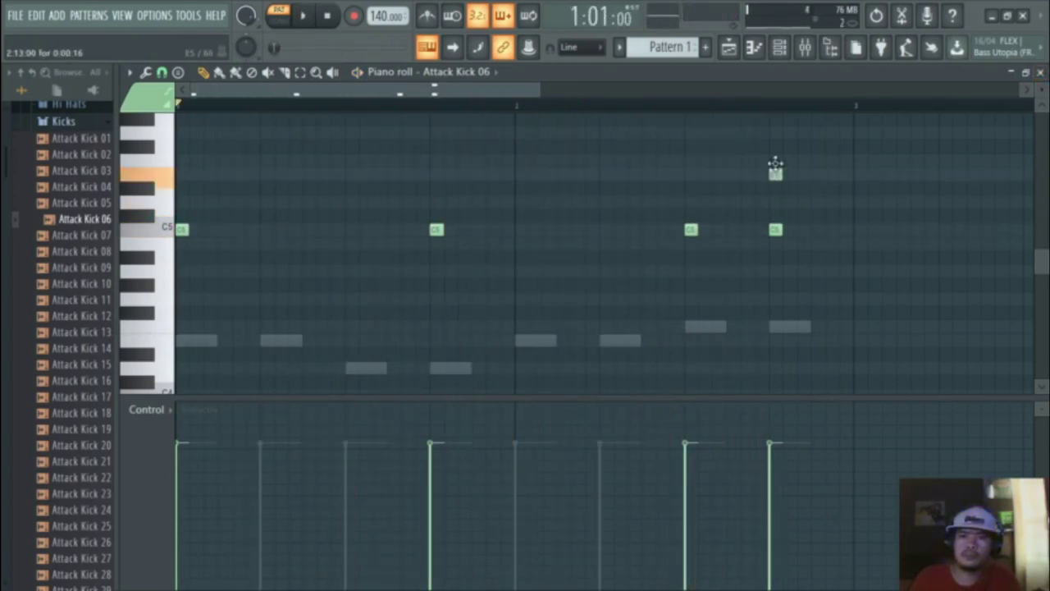
left_click_drag(775, 164, 776, 147)
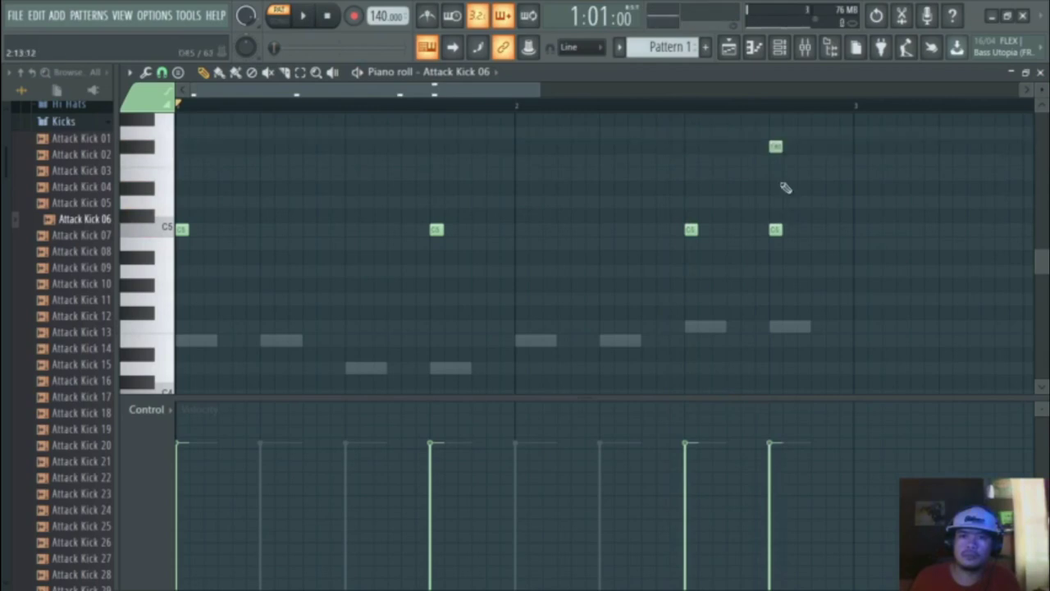
key("space")
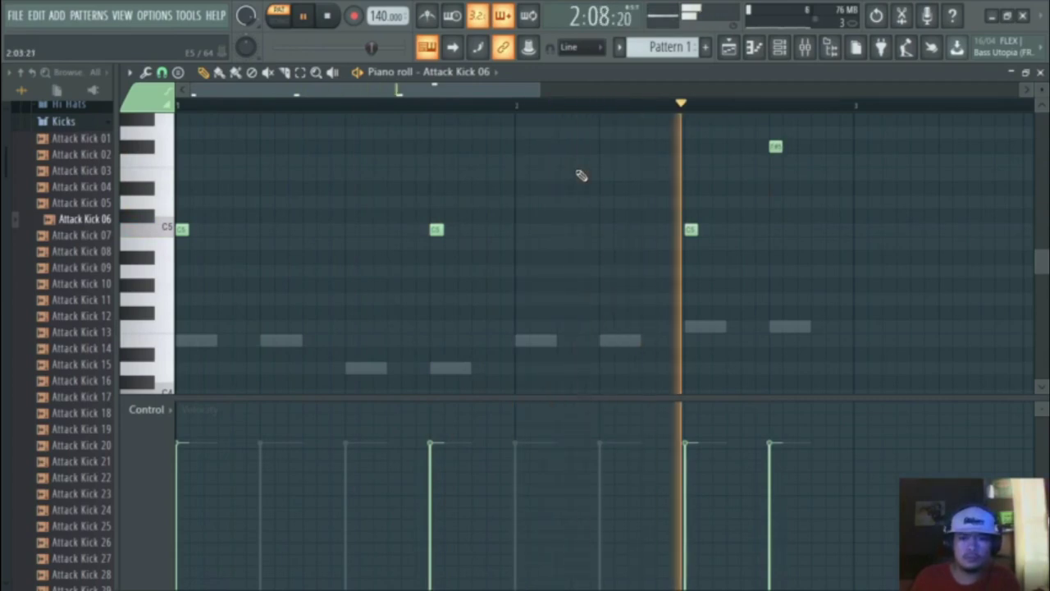
- Try an extra C5 kick at 2:11, shifting it earlier towards the note at 2:09
scroll(551, 189, "up", 3)
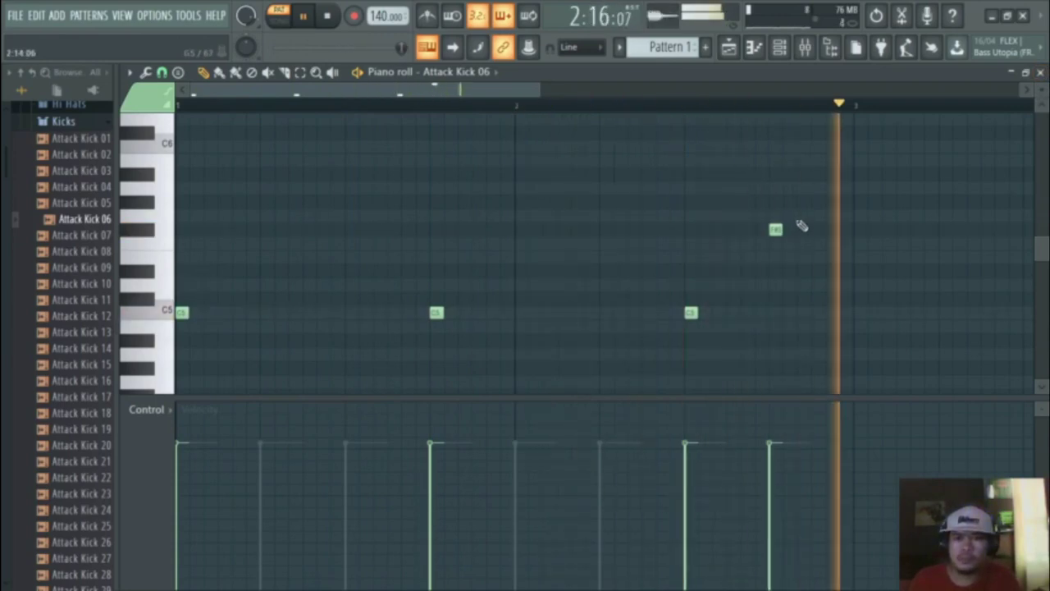
left_click(731, 315)
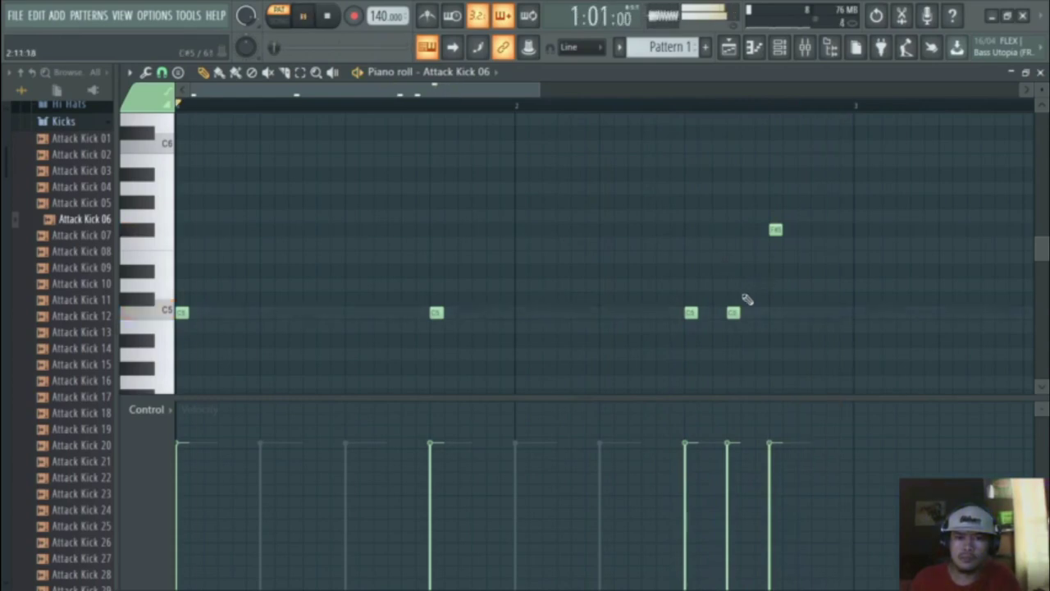
left_click_drag(732, 312, 718, 313)
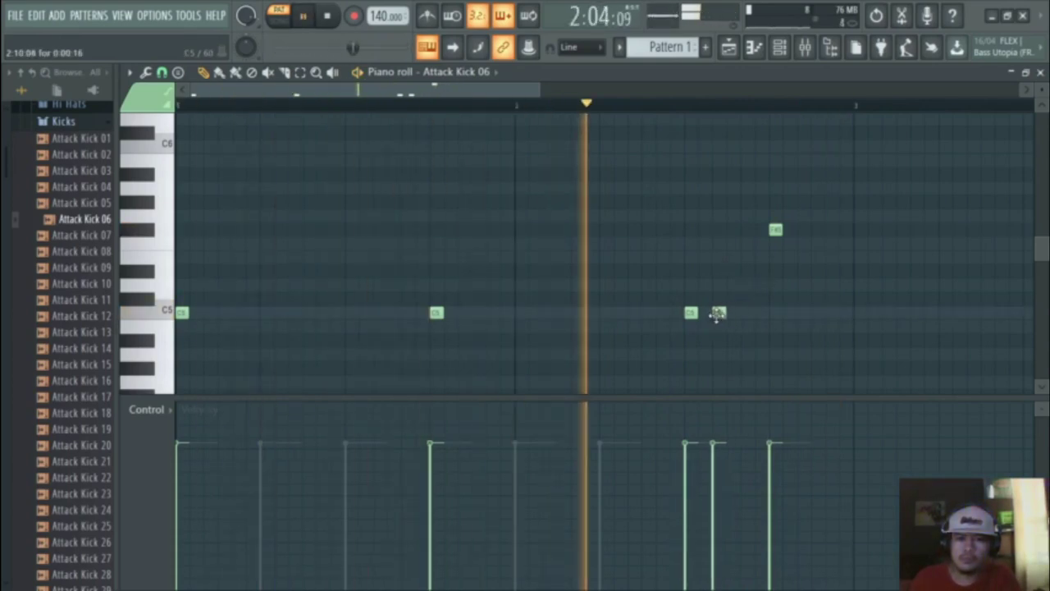
key("space")
key("space")
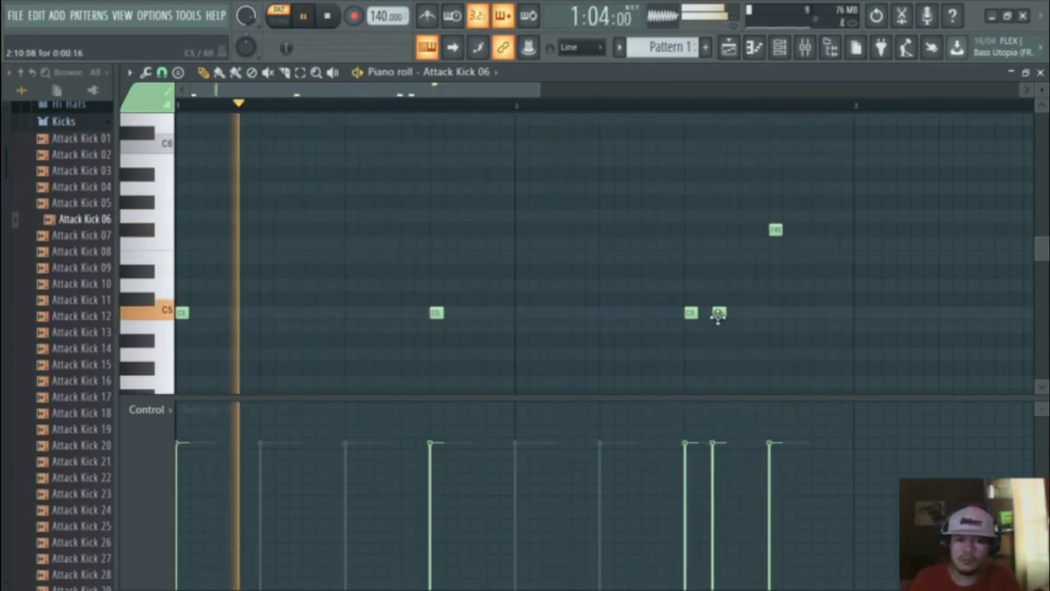
left_click_drag(717, 313, 704, 319)
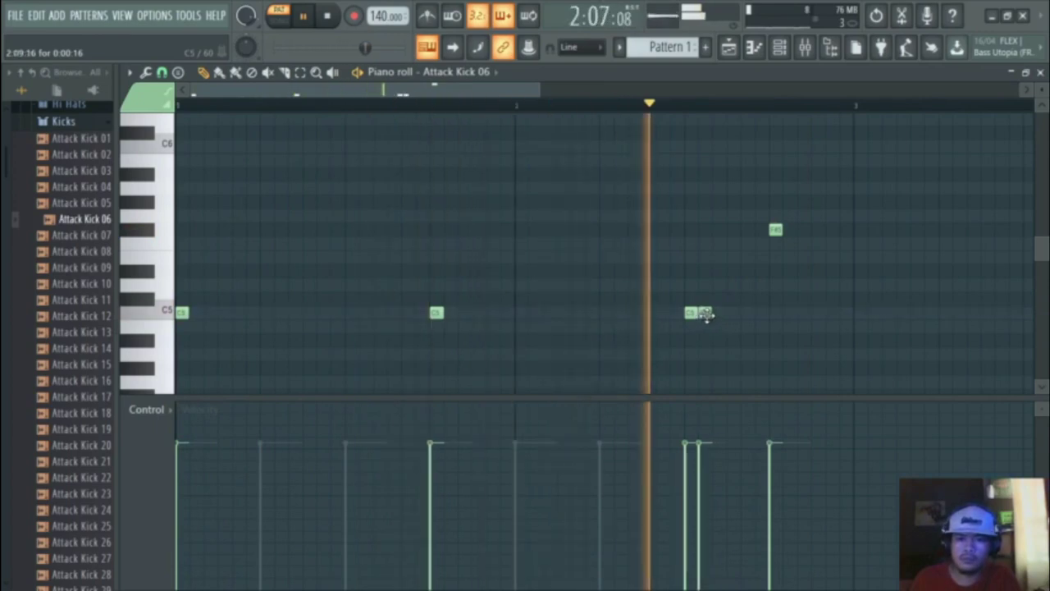
right_click(703, 316)
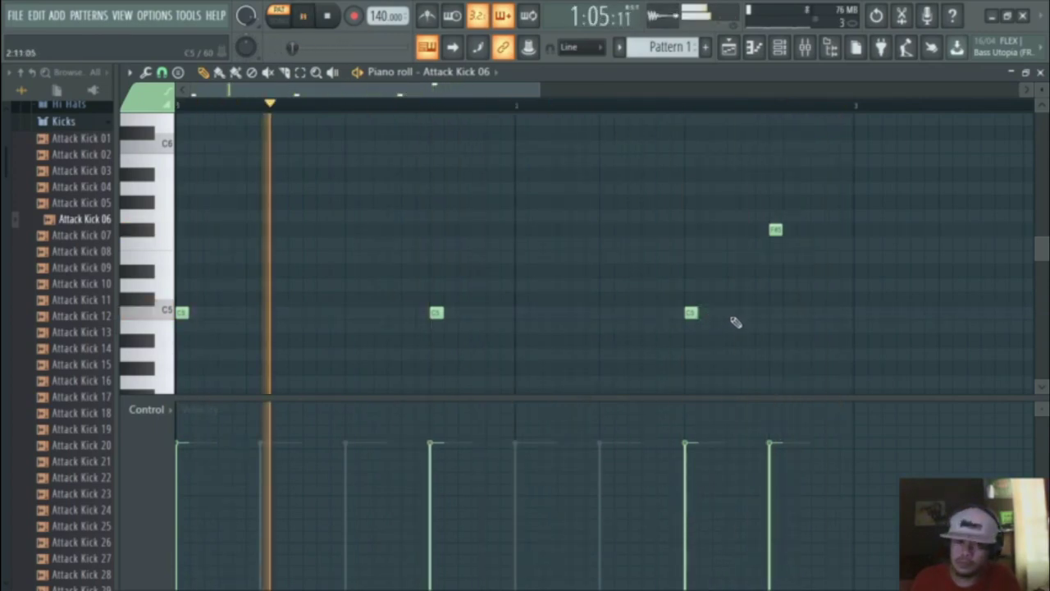
- Add a C5 kick at 2:11 and an F#5 kick at 2:15, and close the piano roll
left_click(730, 316)
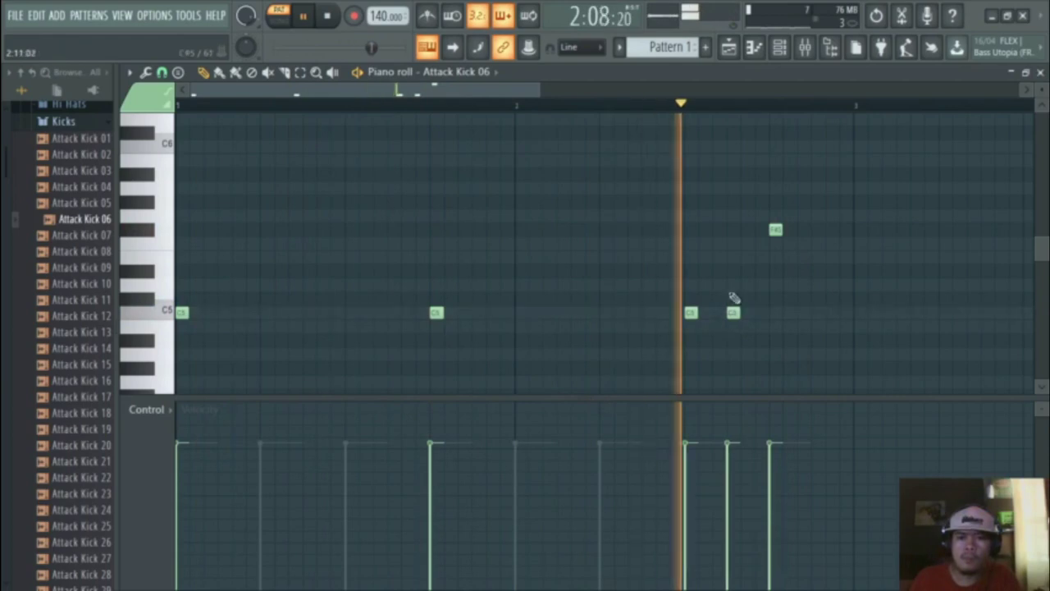
left_click(817, 230)
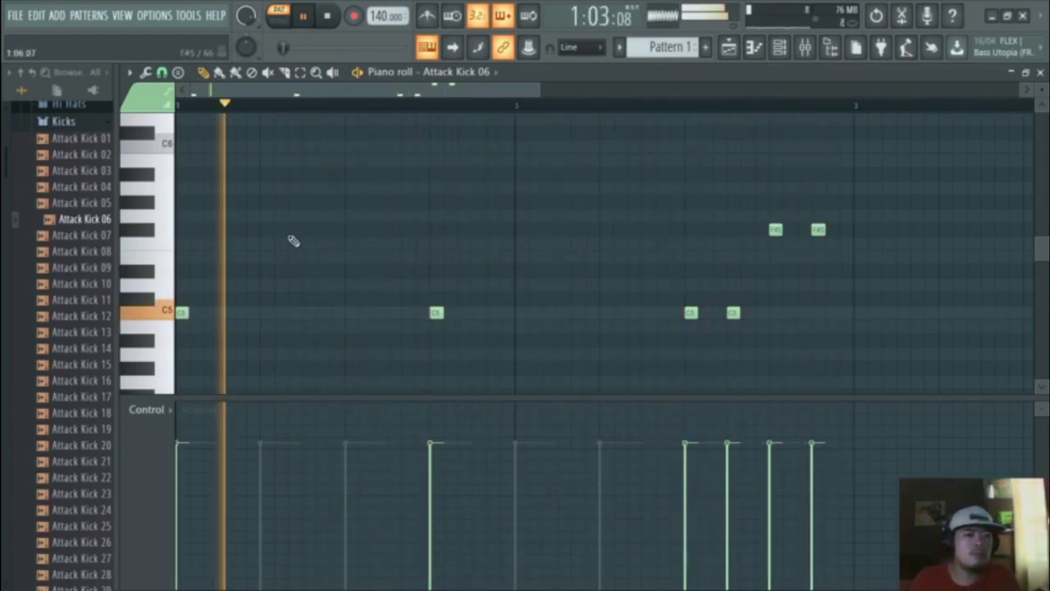
left_click(1040, 72)
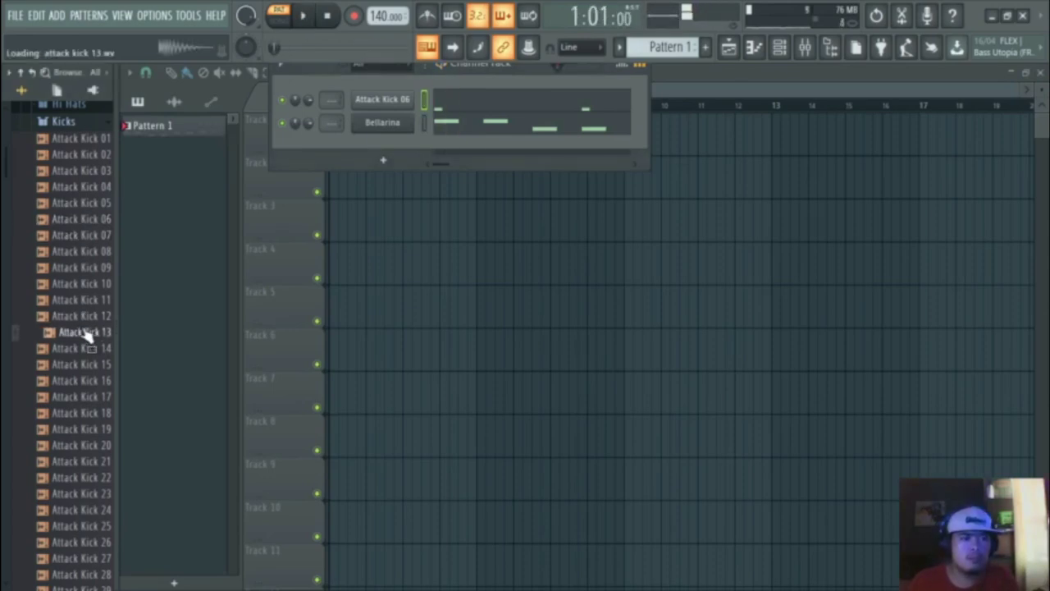
- Preview further kick samples and add Attack Kick 29 as a new channel above Attack Kick 06
scroll(97, 447, "down", 2)
left_click(89, 386)
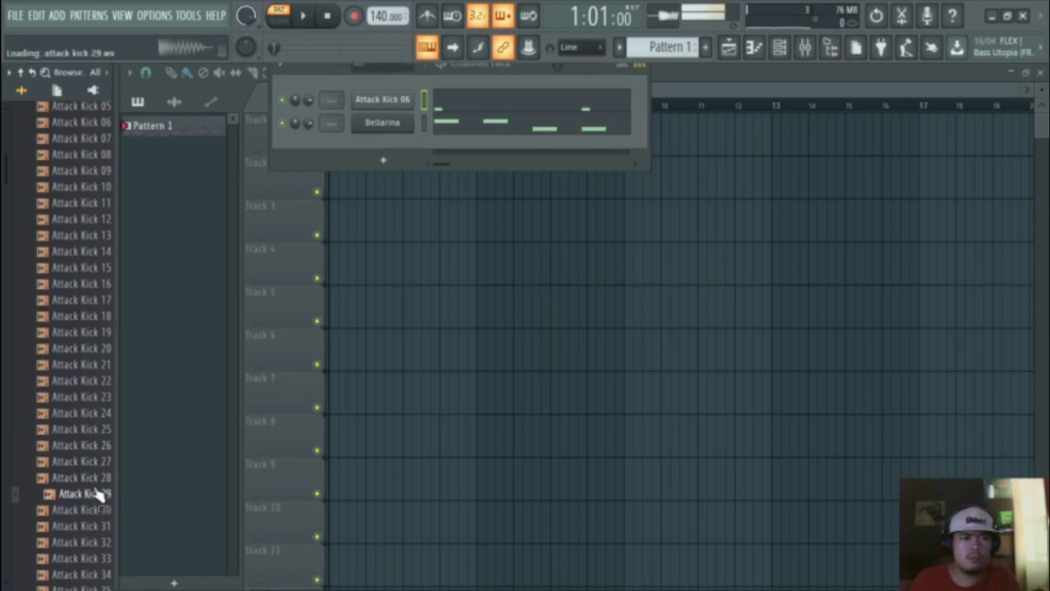
left_click_drag(443, 139, 402, 90)
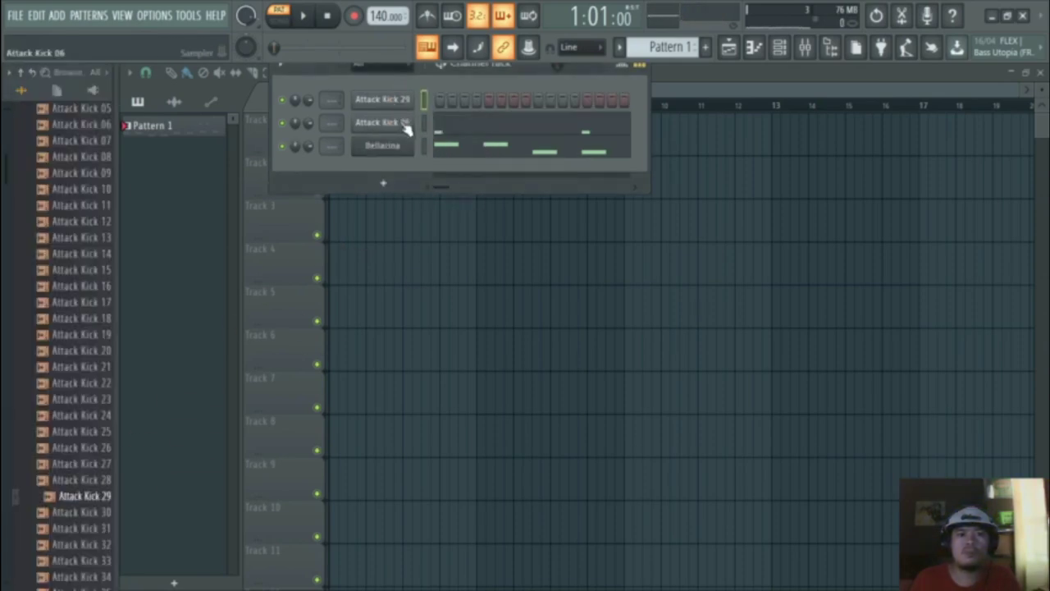
- Copy the Attack Kick 06 channel's notes into the Attack Kick 29 channel
right_click(403, 125)
left_click(566, 141)
right_click(402, 100)
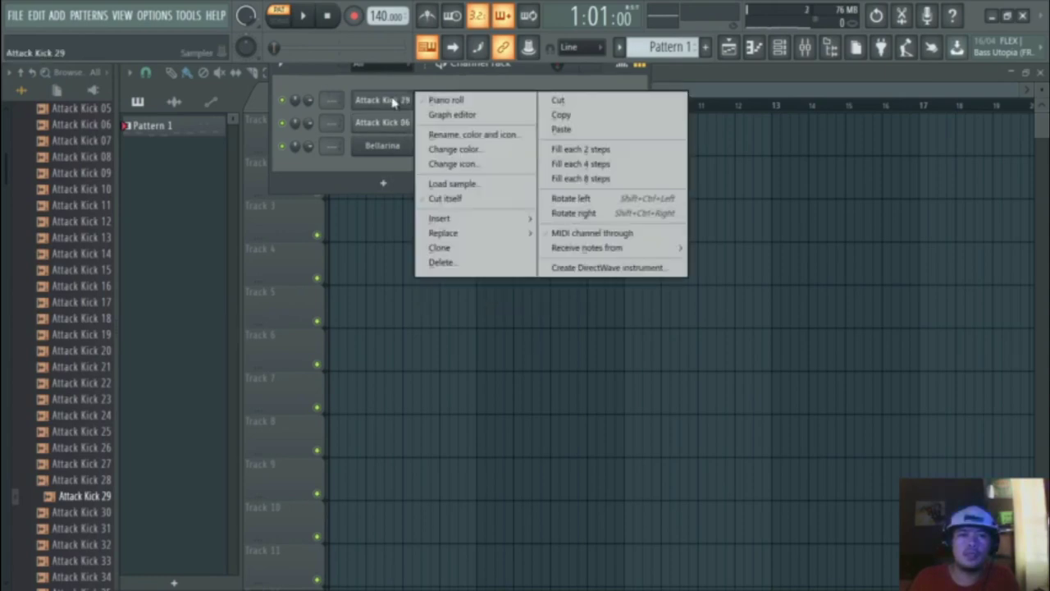
left_click(566, 128)
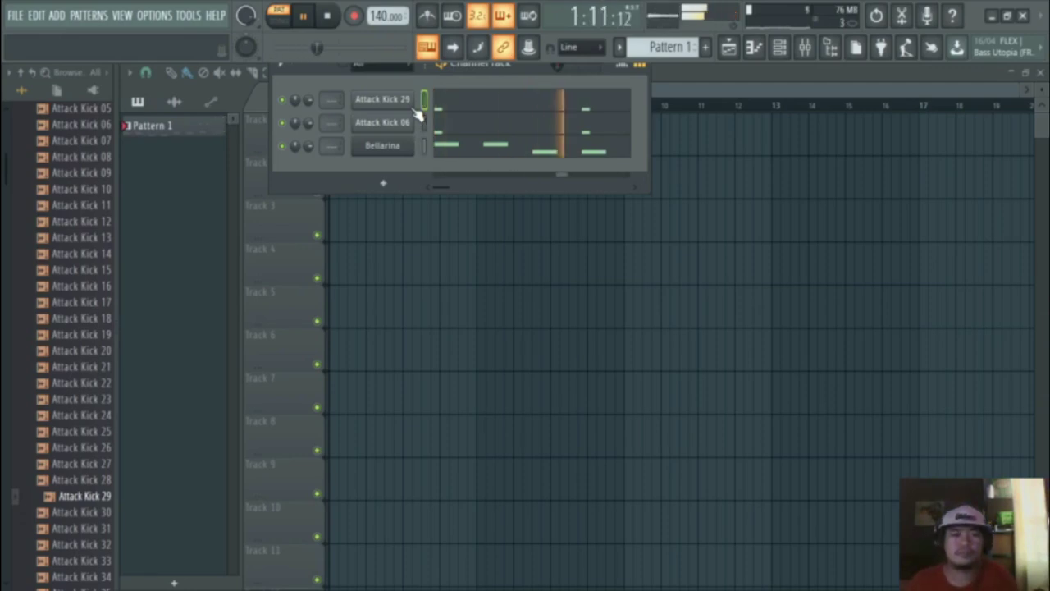
- Switch from the Kicks folder to Hi Hats and add Attack Hat 09 as a new channel below Bellarina
scroll(71, 300, "up", 6)
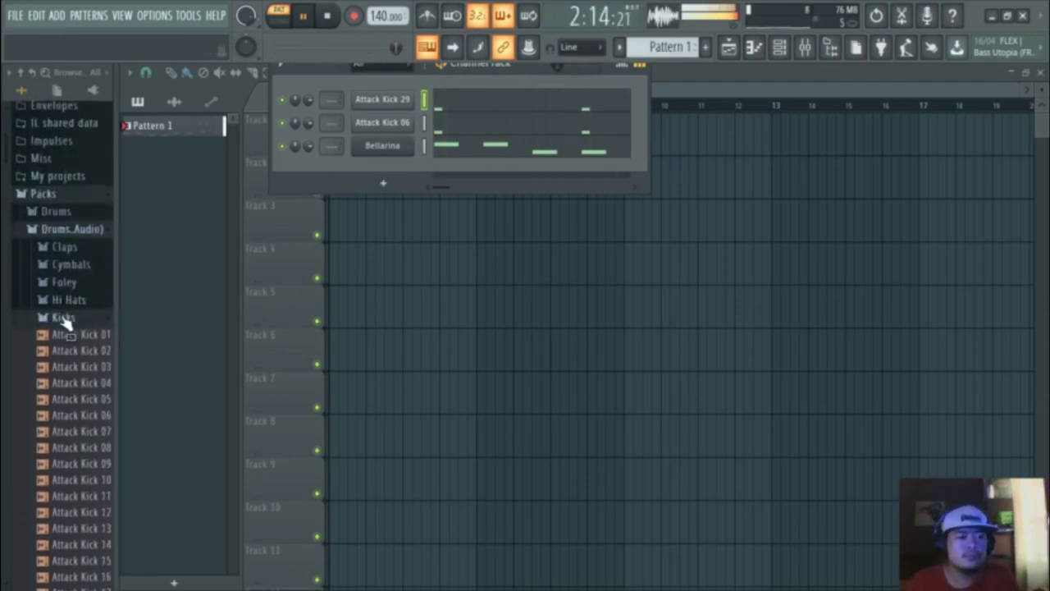
left_click(64, 318)
left_click(81, 301)
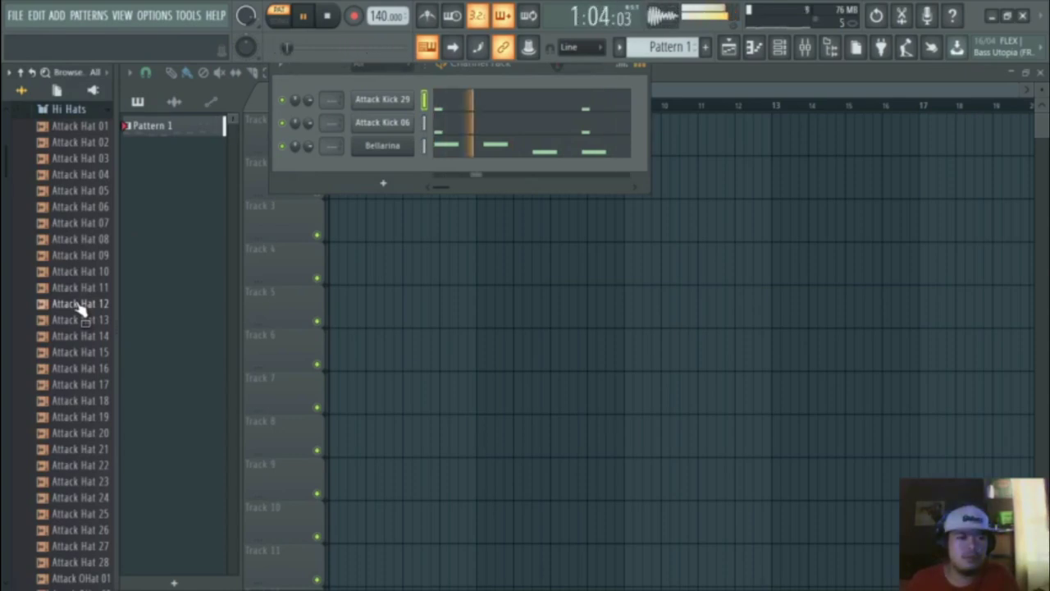
left_click_drag(85, 274, 88, 269)
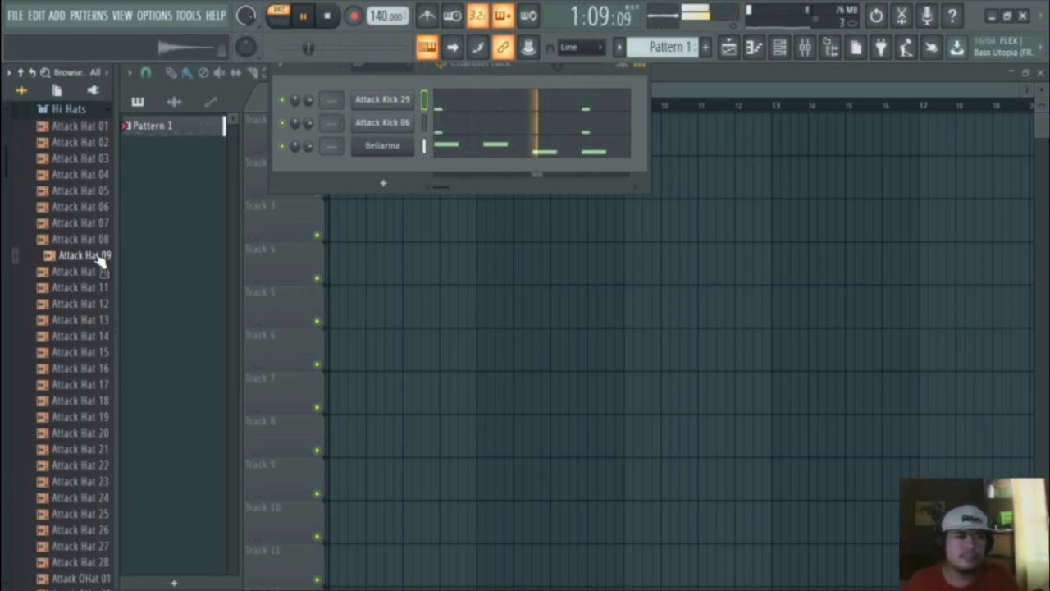
left_click_drag(377, 165, 394, 169)
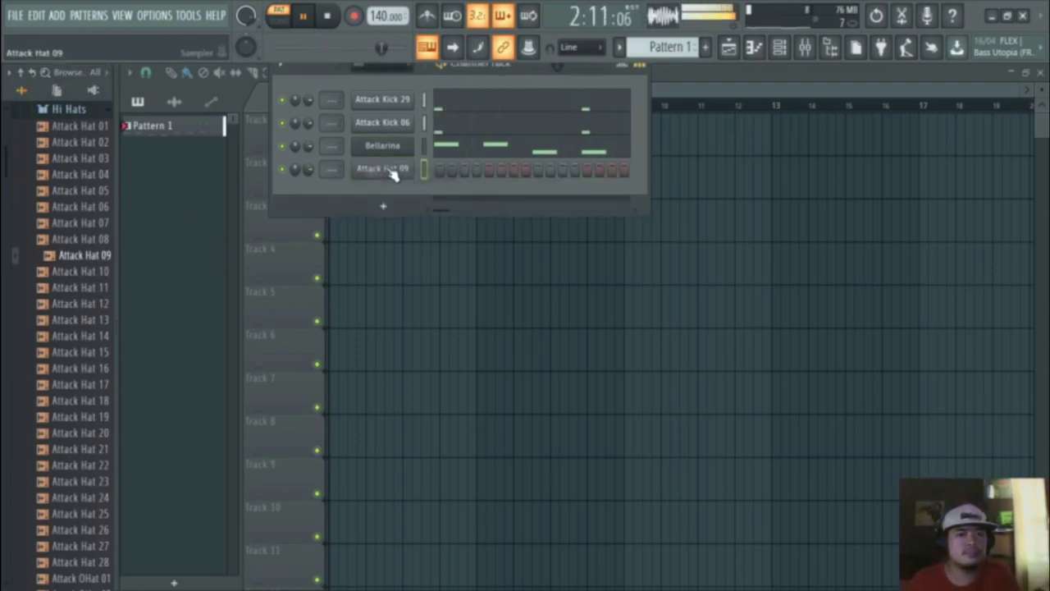
- In the Attack Hat 09 channel's piano roll, place C5 hats at 1:01, 1:05, 1:13, 1:15 and 2:01
right_click(401, 168)
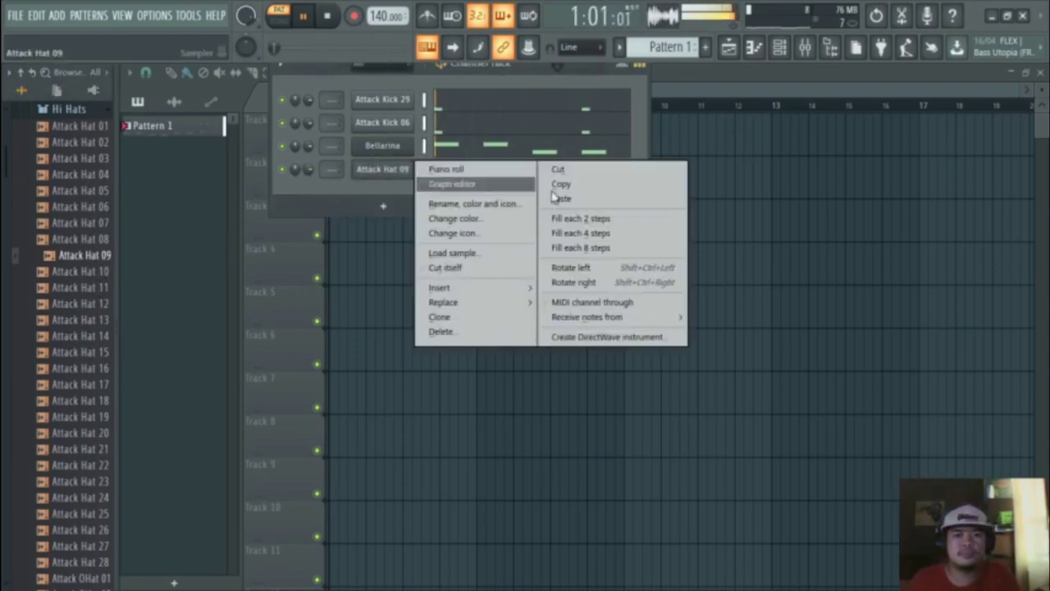
left_click(605, 234)
right_click(402, 168)
left_click(445, 169)
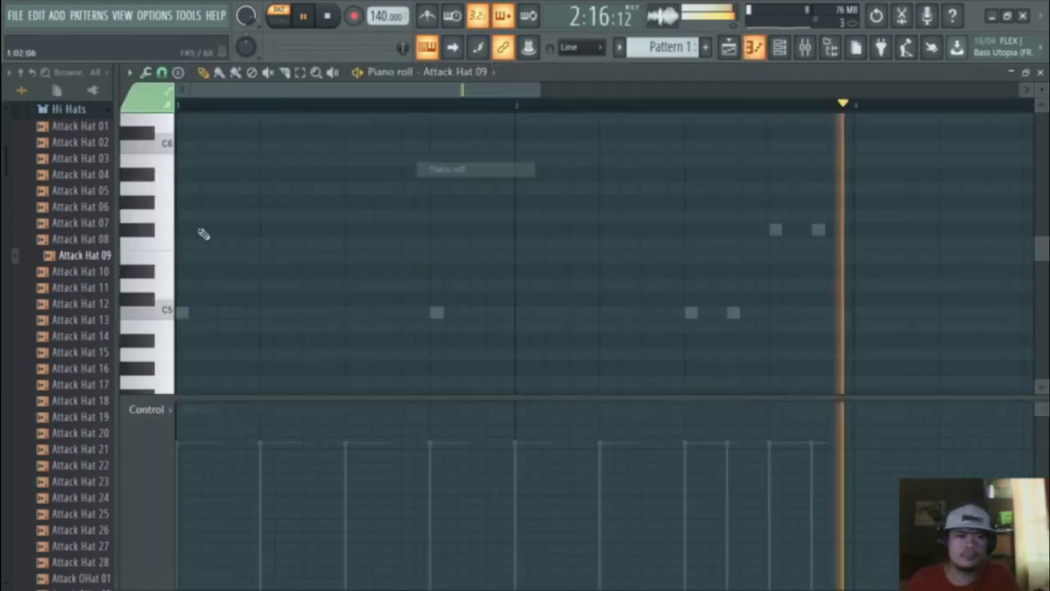
left_click(182, 311)
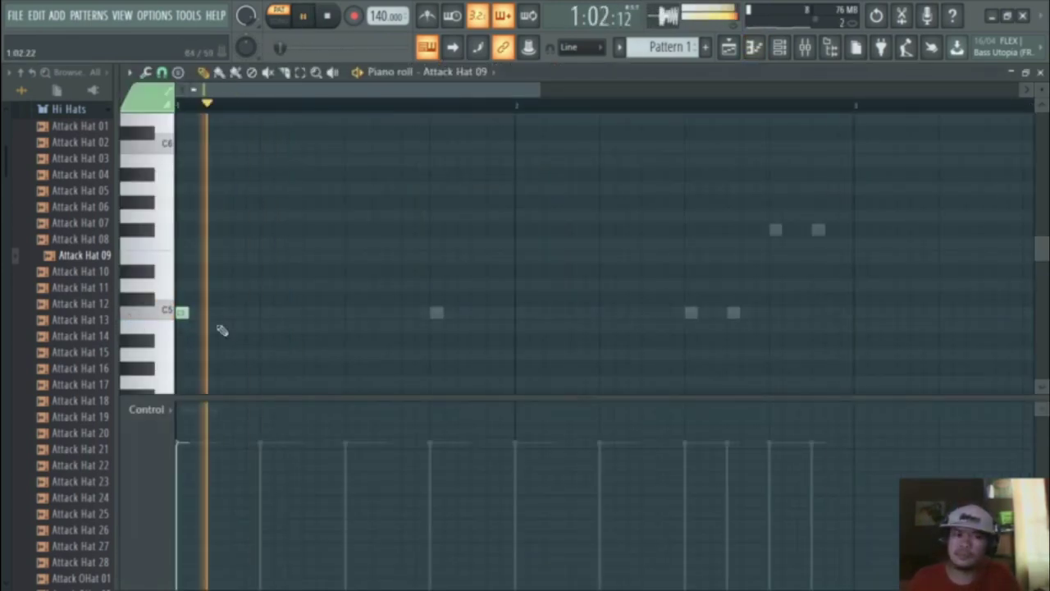
key("space")
key("space")
left_click(436, 312)
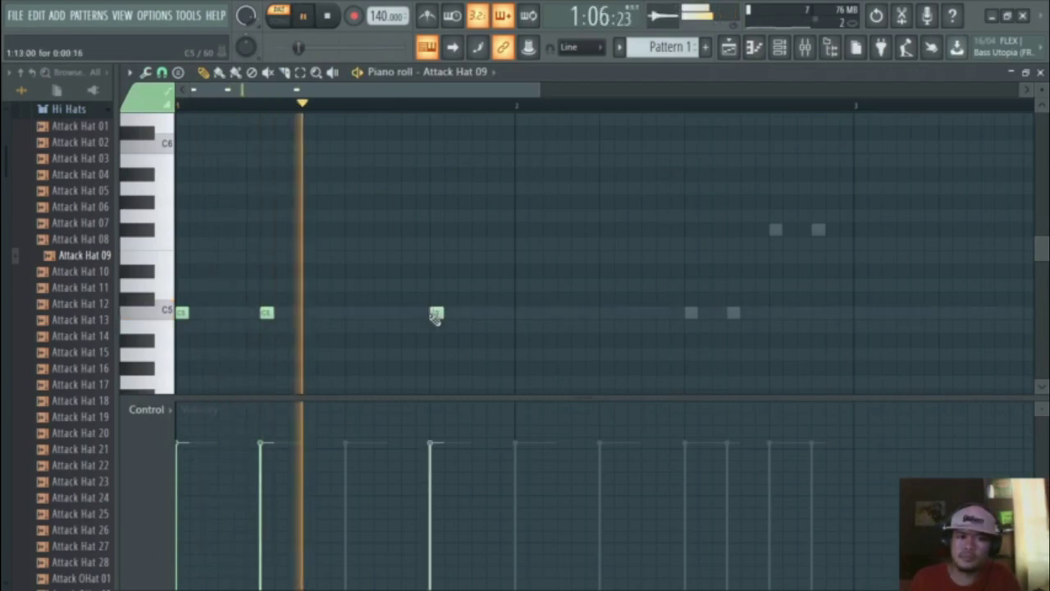
left_click(479, 315)
left_click(519, 313)
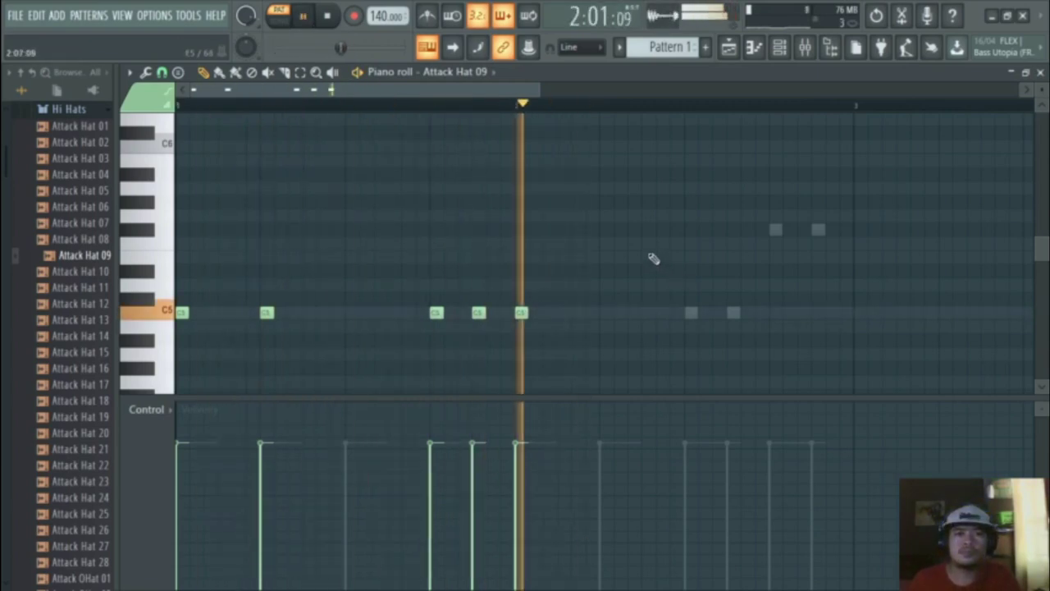
- Place a roll of six short, evenly spaced C5 hats from 2:09 up to 2:13 in the Attack Hat 09 piano roll
left_click(691, 314)
left_click(718, 315)
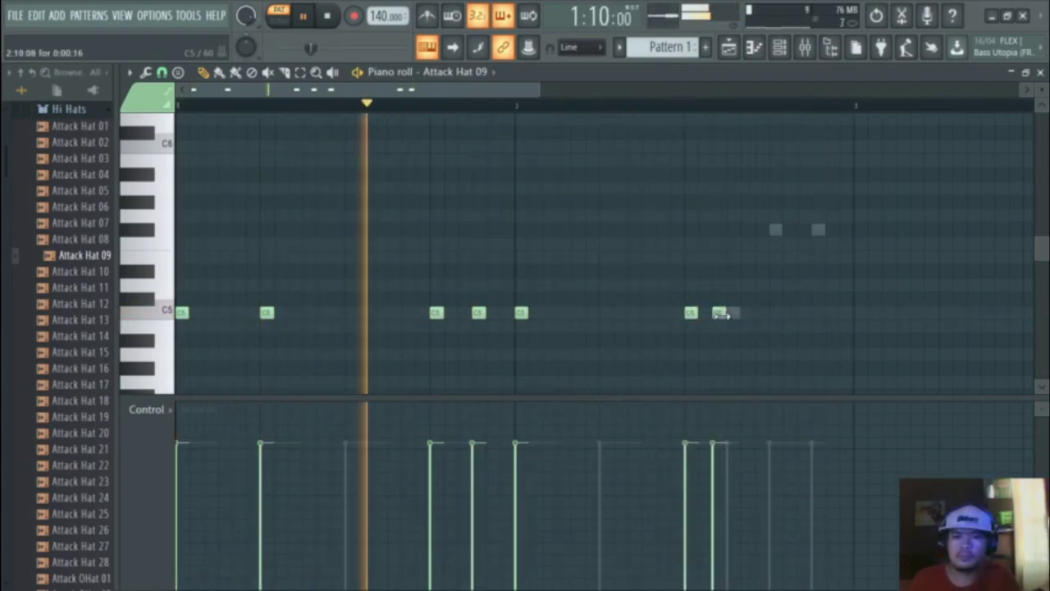
scroll(722, 320, "up", 3)
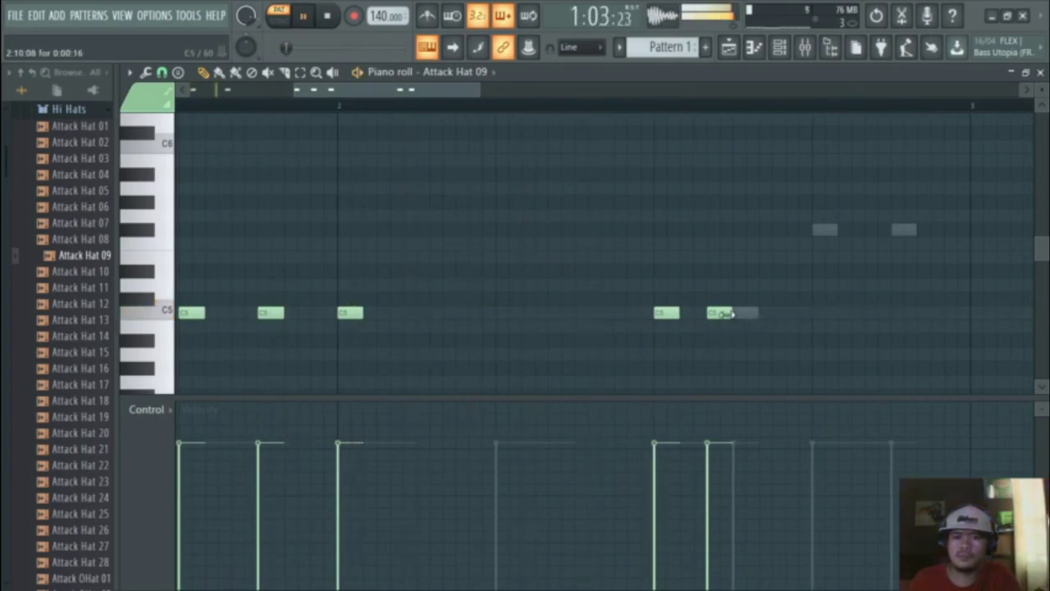
left_click_drag(725, 314, 666, 313)
left_click(738, 315)
left_click(778, 312)
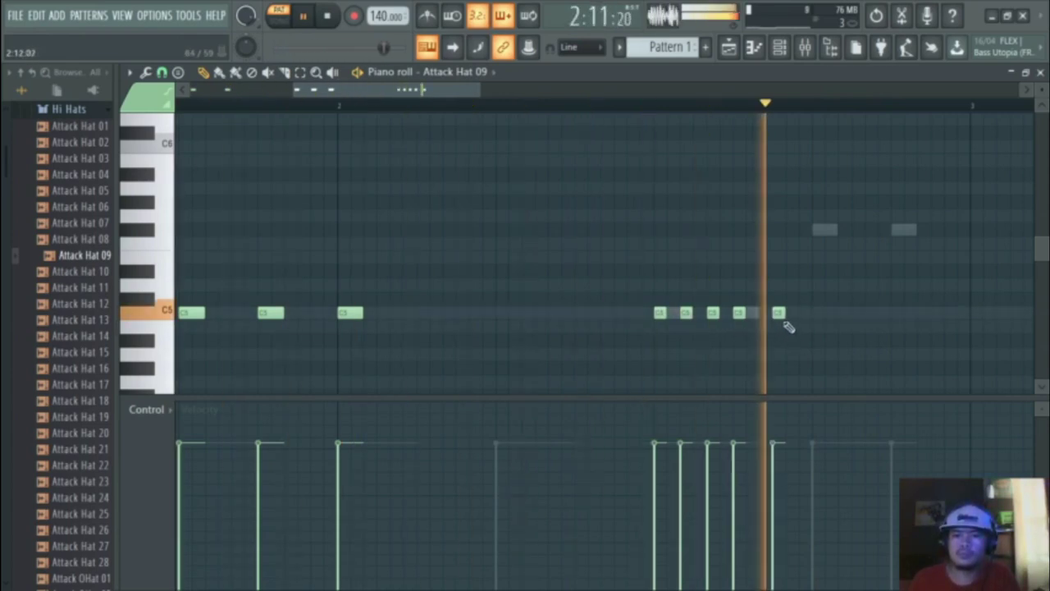
left_click(793, 313)
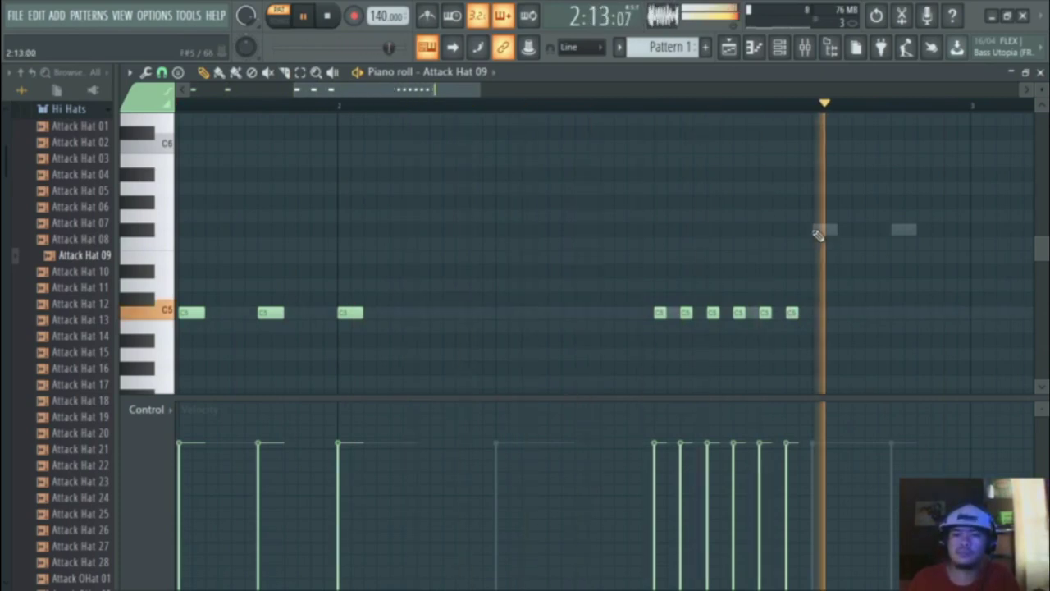
- Add short F#5 hats at 2:13, 2:14, 2:15 and 2:16, and close the Attack Hat 09 piano roll
left_click(903, 231)
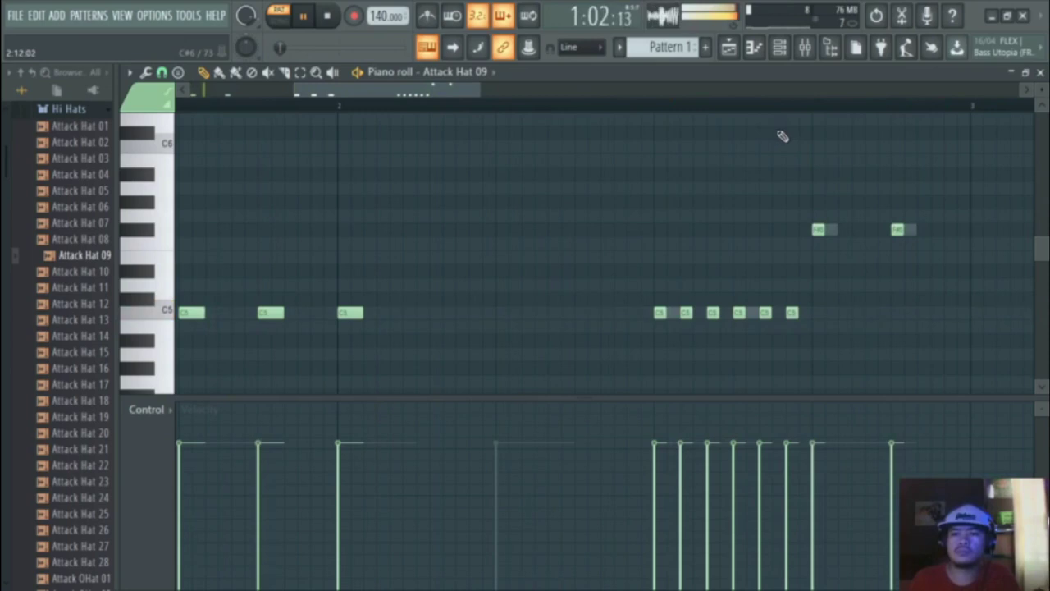
left_click(857, 229)
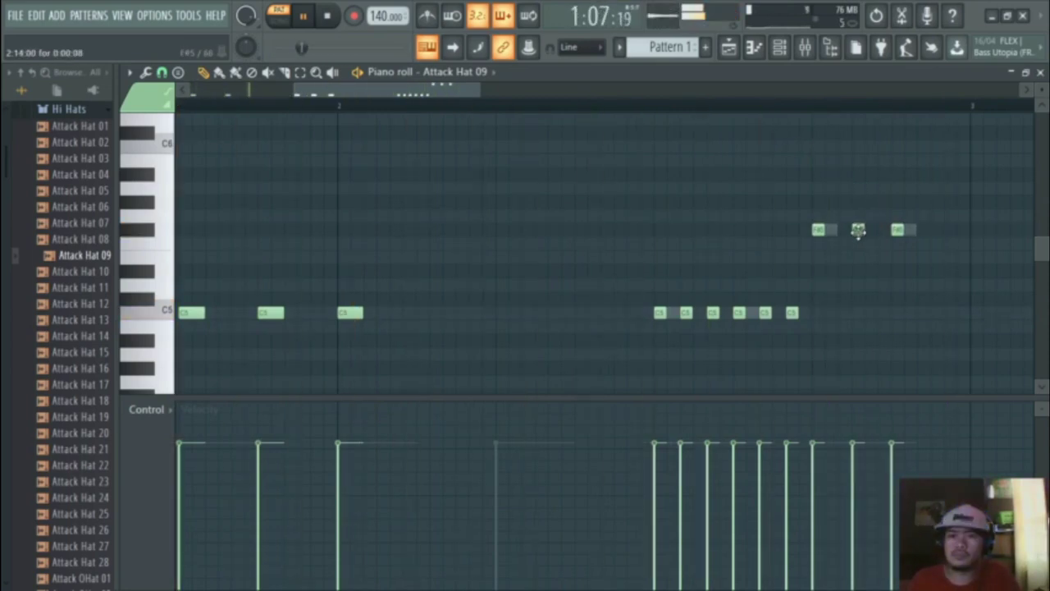
left_click(935, 231)
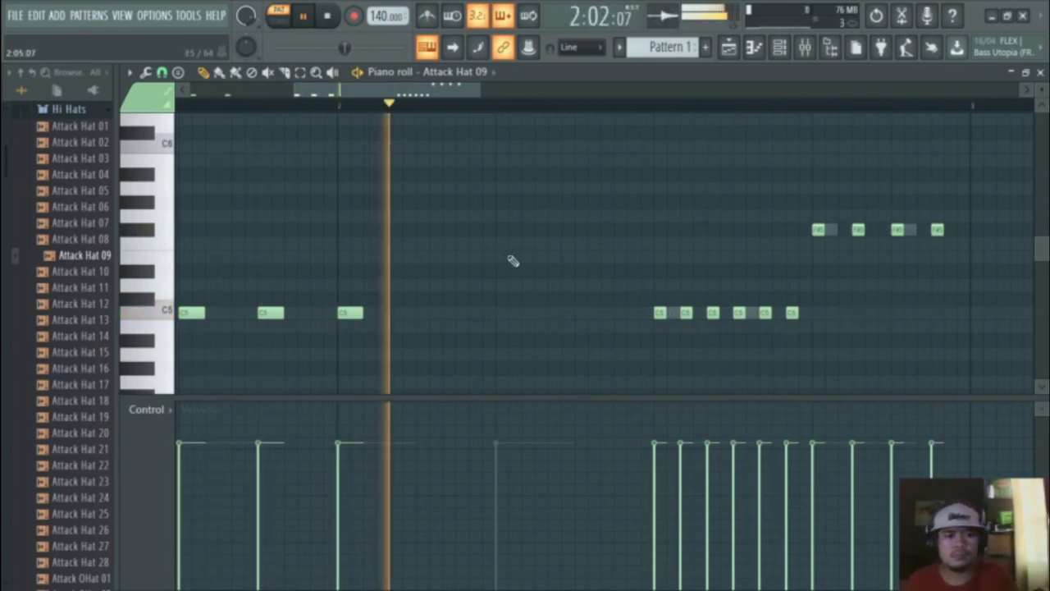
scroll(428, 255, "down", 3)
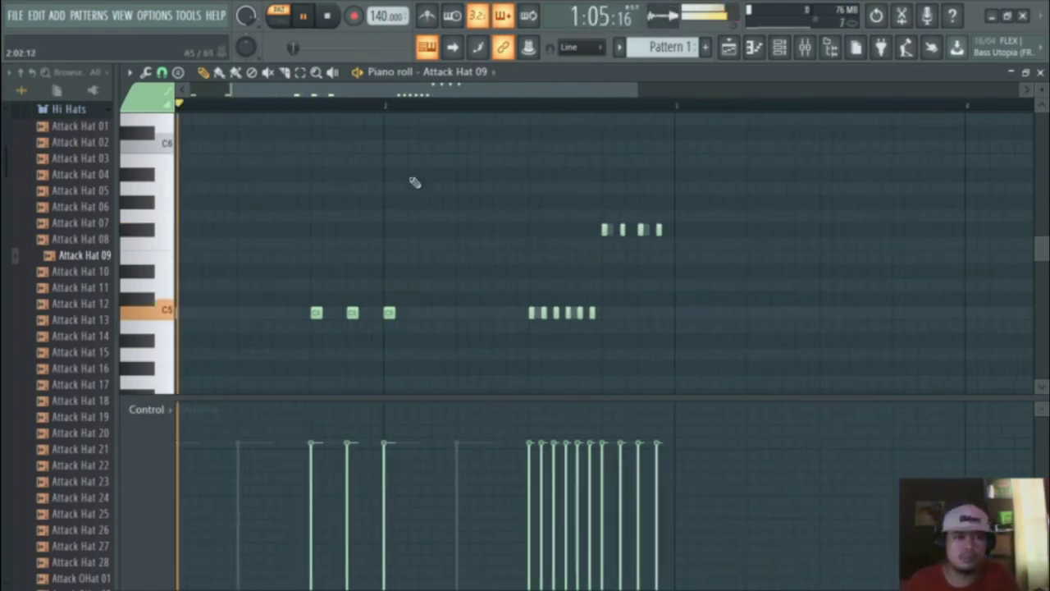
left_click_drag(389, 92, 303, 116)
scroll(431, 258, "up", 3)
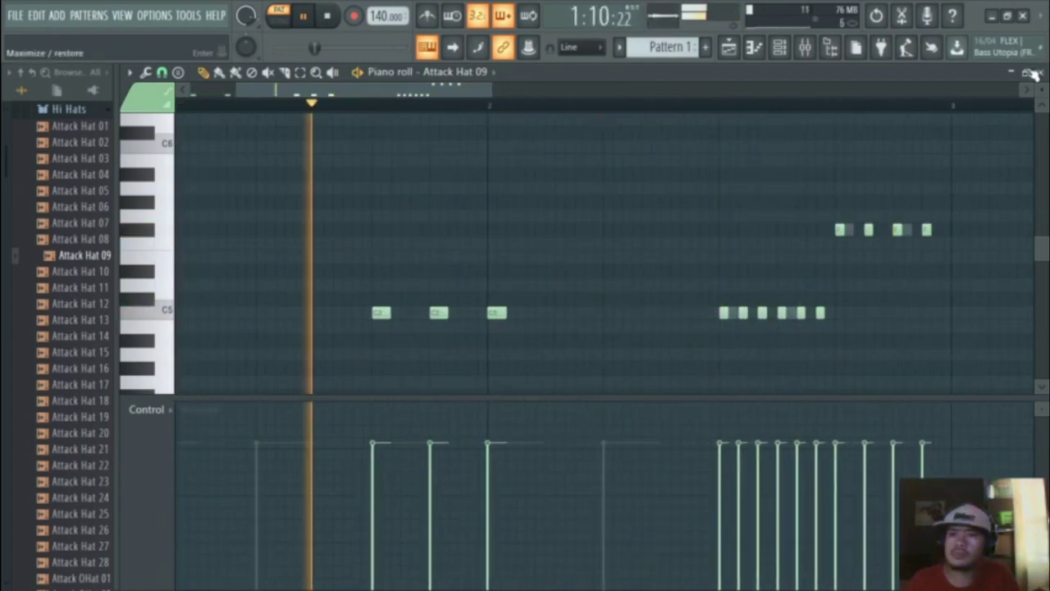
left_click(1040, 72)
- Preview further hi-hat samples and add Attack Hat 15 as a new channel below Attack Hat 09
left_click(83, 274)
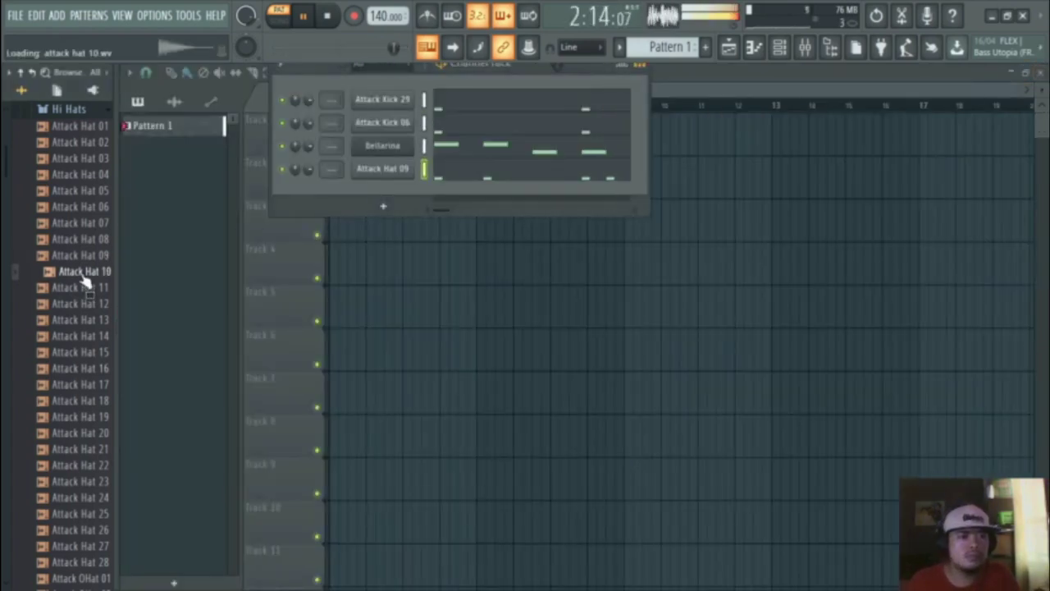
left_click(79, 301)
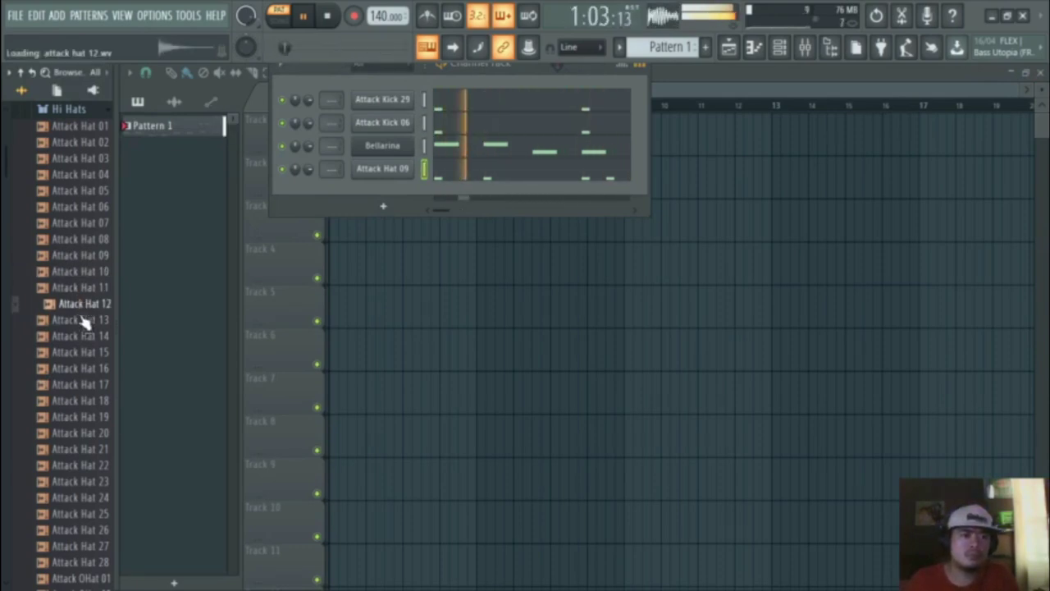
left_click(83, 321)
left_click(86, 353)
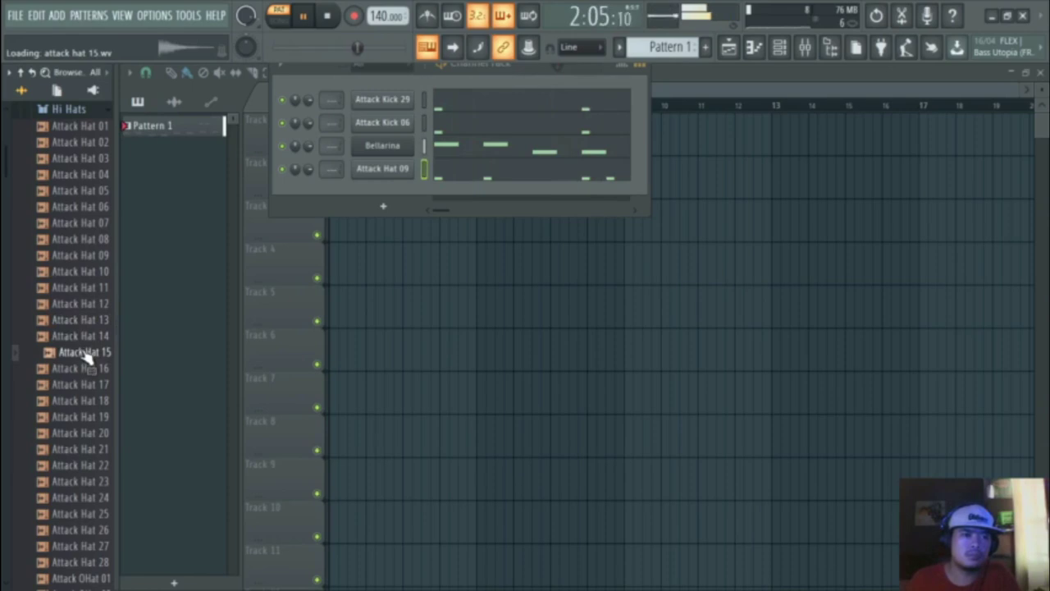
mouse_move(393, 188)
left_mouse_down()
mouse_move(390, 177)
mouse_move(405, 195)
left_mouse_up()
right_click(404, 192)
left_click(443, 194)
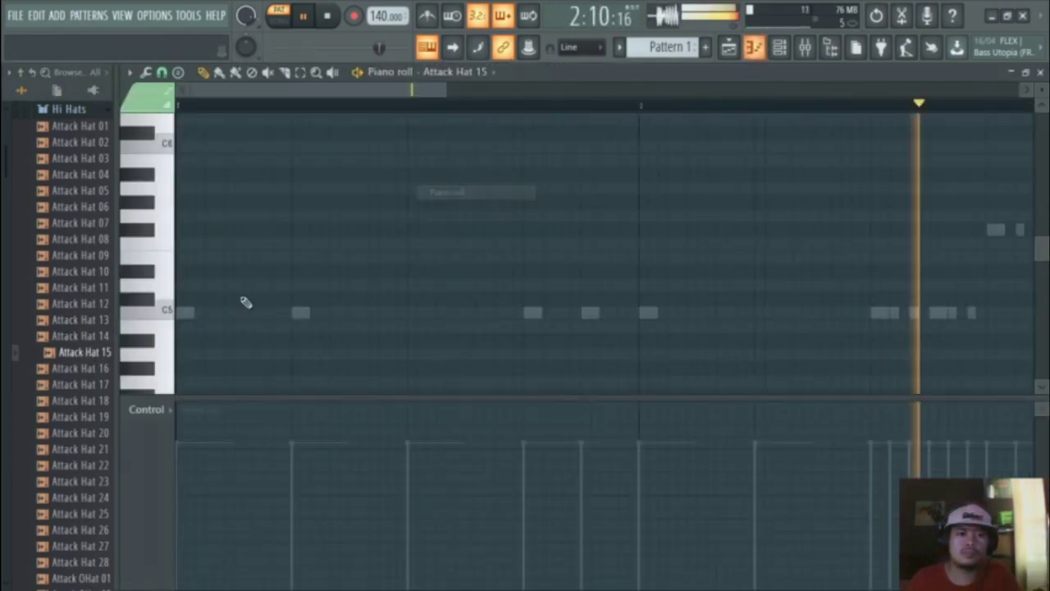
scroll(416, 305, "down", 2)
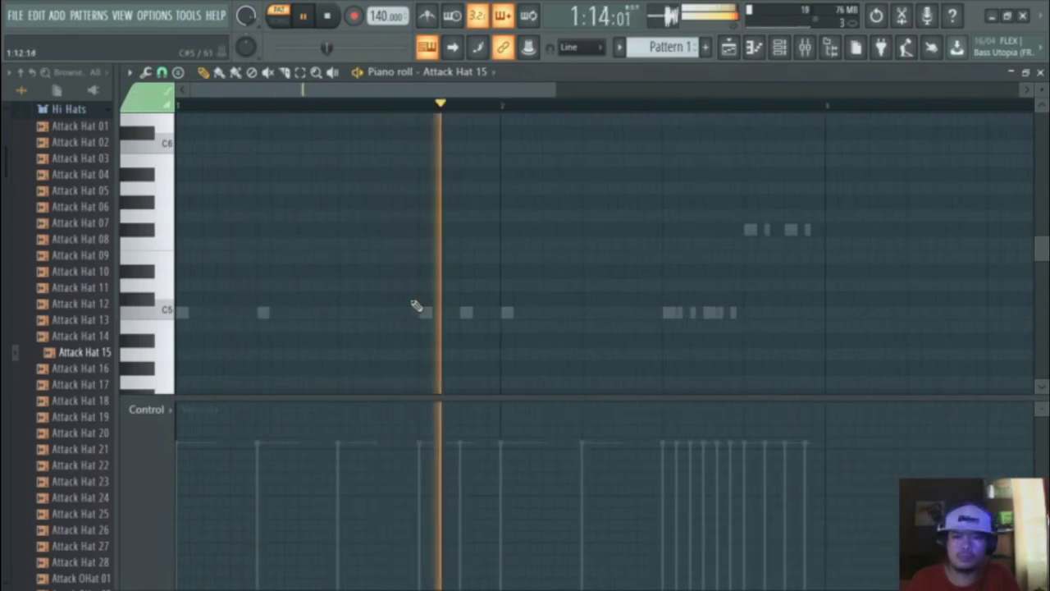
key("space")
key("space")
key("space")
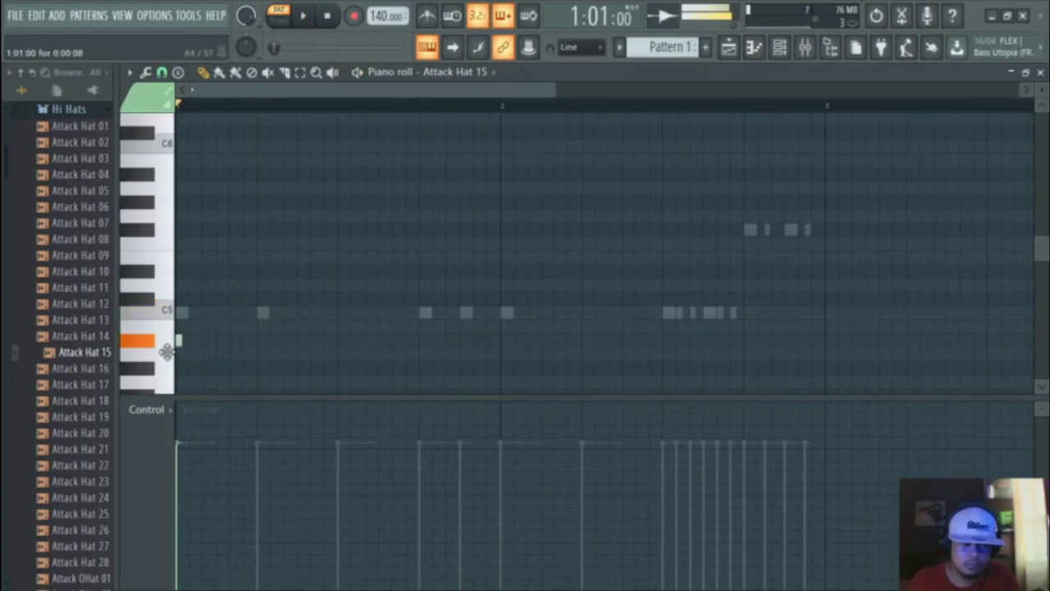
scroll(168, 361, "down", 3)
key("space")
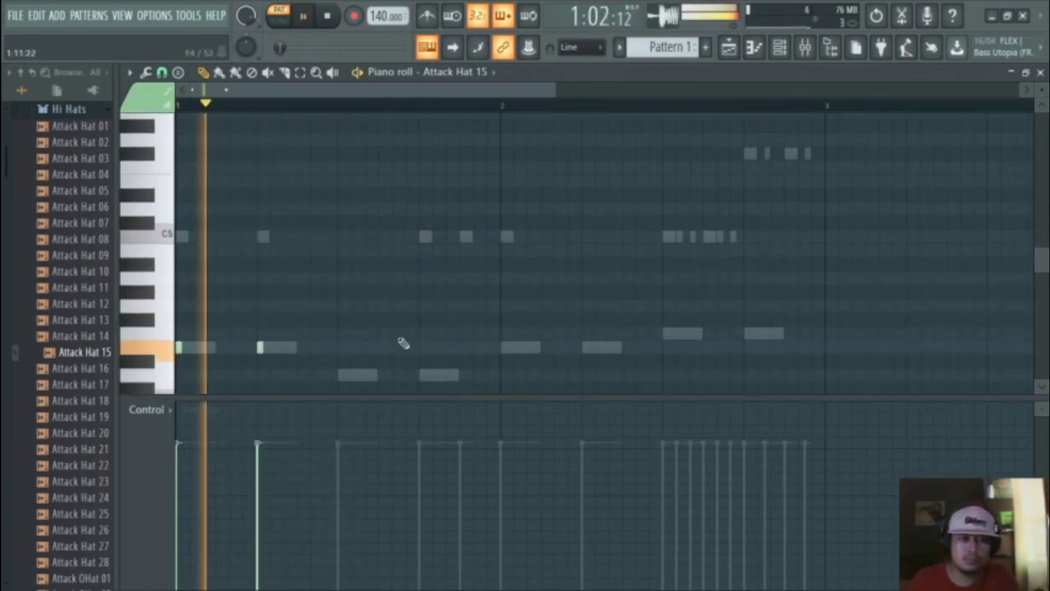
left_click(337, 348)
right_click(337, 347)
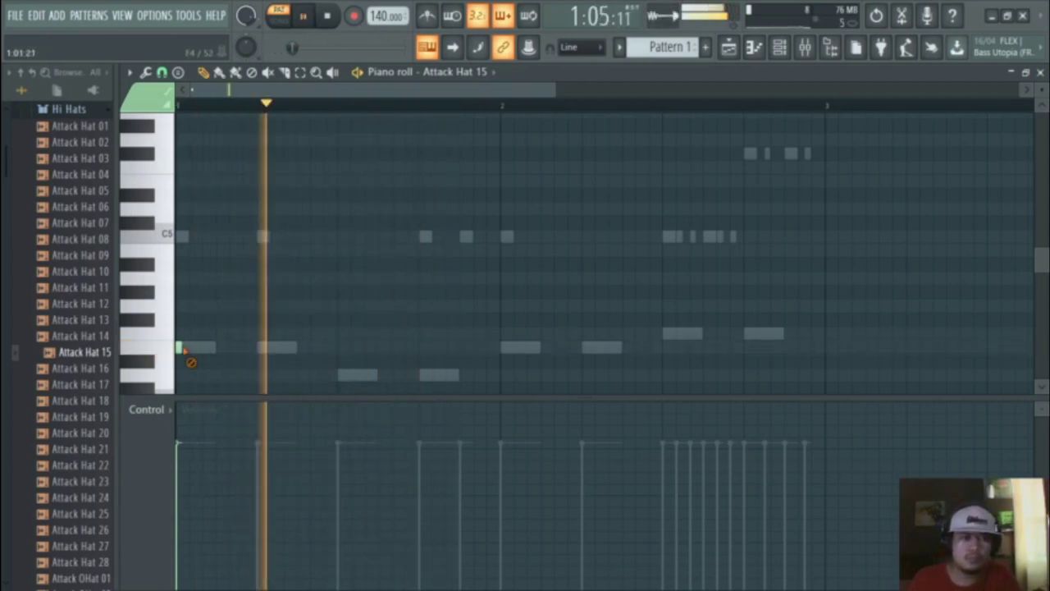
scroll(968, 123, "up", 3)
left_click(1040, 72)
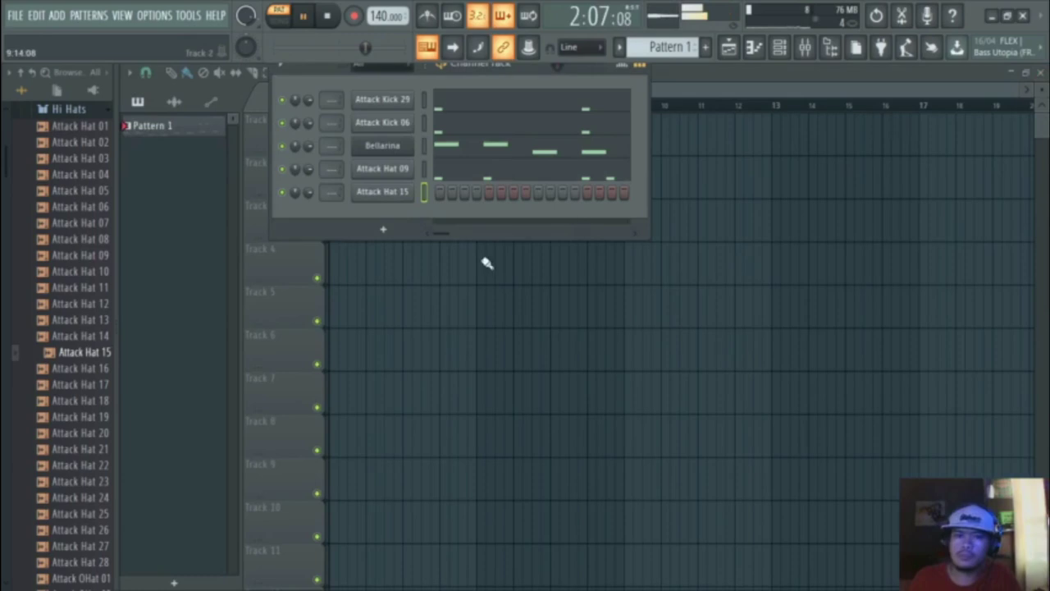
- Copy the Attack Hat 09 channel's notes into the Attack Hat 15 channel
right_click(397, 174)
left_click(561, 198)
right_click(393, 195)
left_click(561, 224)
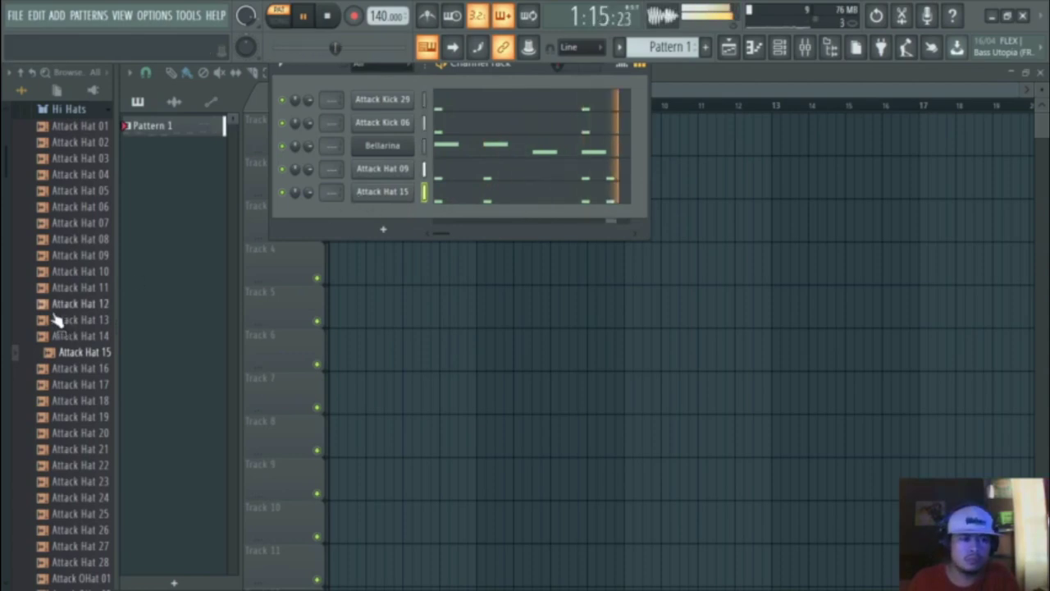
- Transpose all notes in the Attack Hat 15 channel's piano roll up one octave, to C6 and F#6
right_click(382, 205)
left_click(433, 197)
scroll(331, 263, "down", 2)
scroll(656, 241, "down", 1)
key("ctrl+Down")
key("space")
key("space")
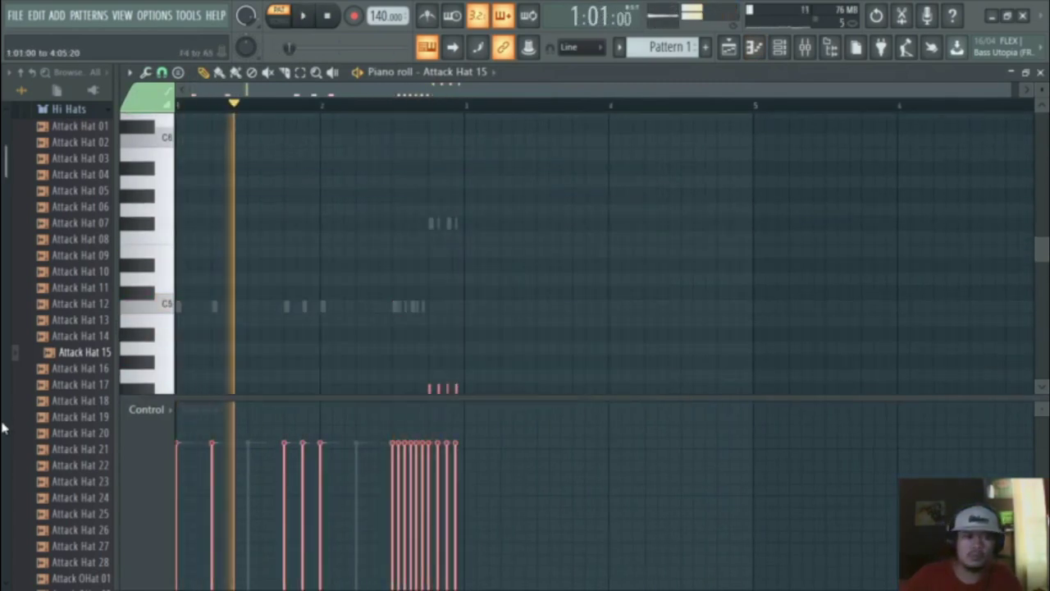
key("ctrl+Up")
key("ctrl+Up")
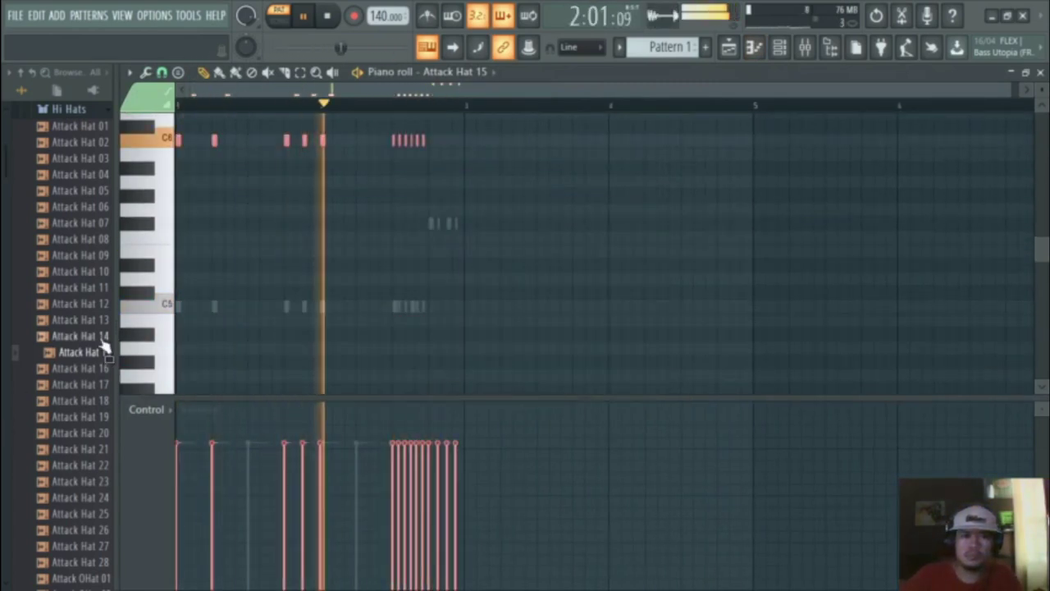
scroll(593, 227, "up", 3)
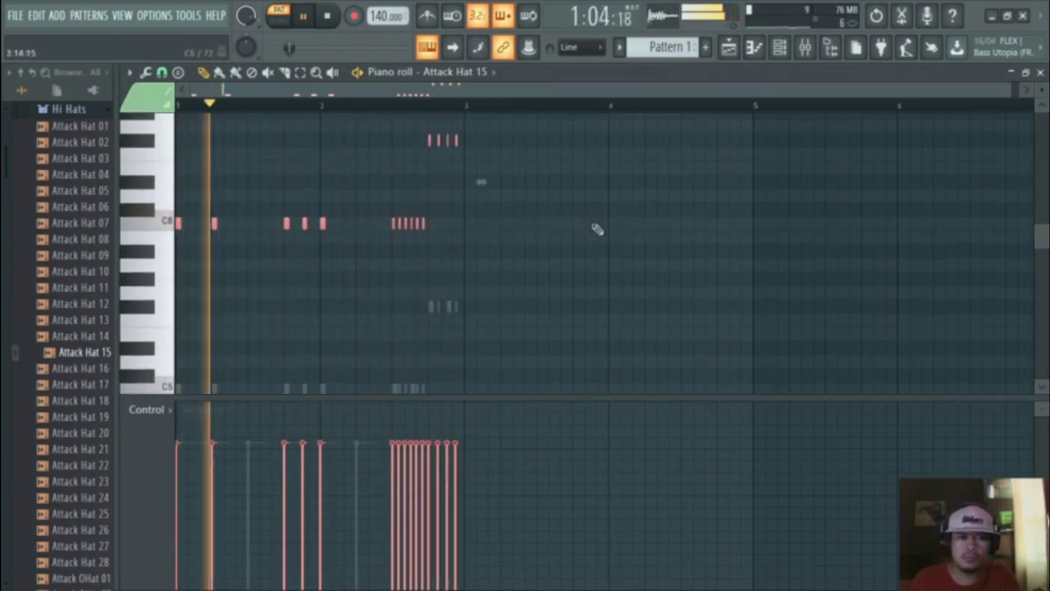
left_click(1040, 73)
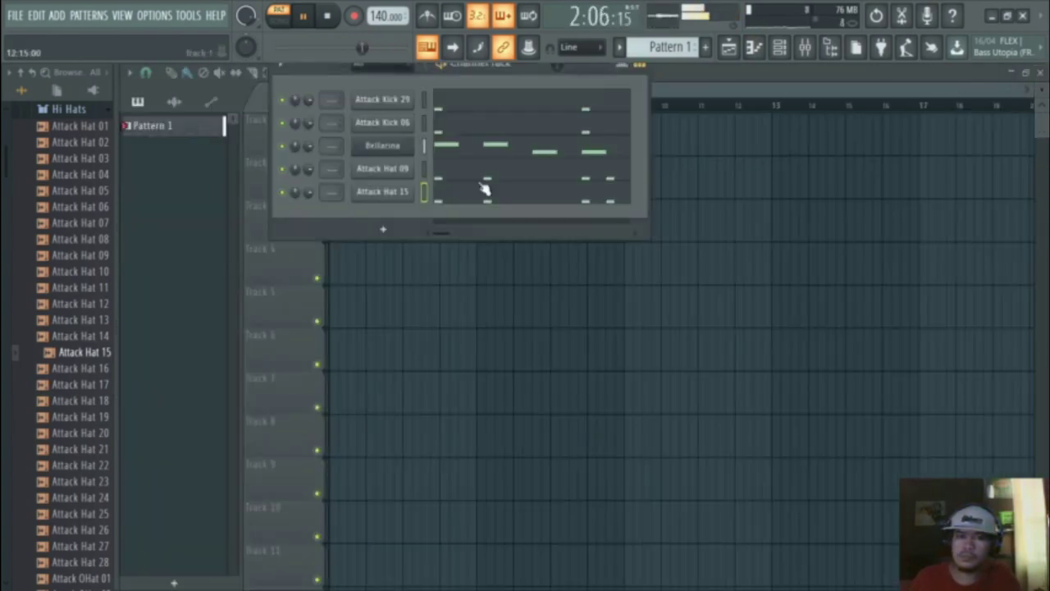
- In the Attack Hat 15 channel's miscellaneous settings, pan the echo delay 100% right and close the channel settings
left_click(401, 195)
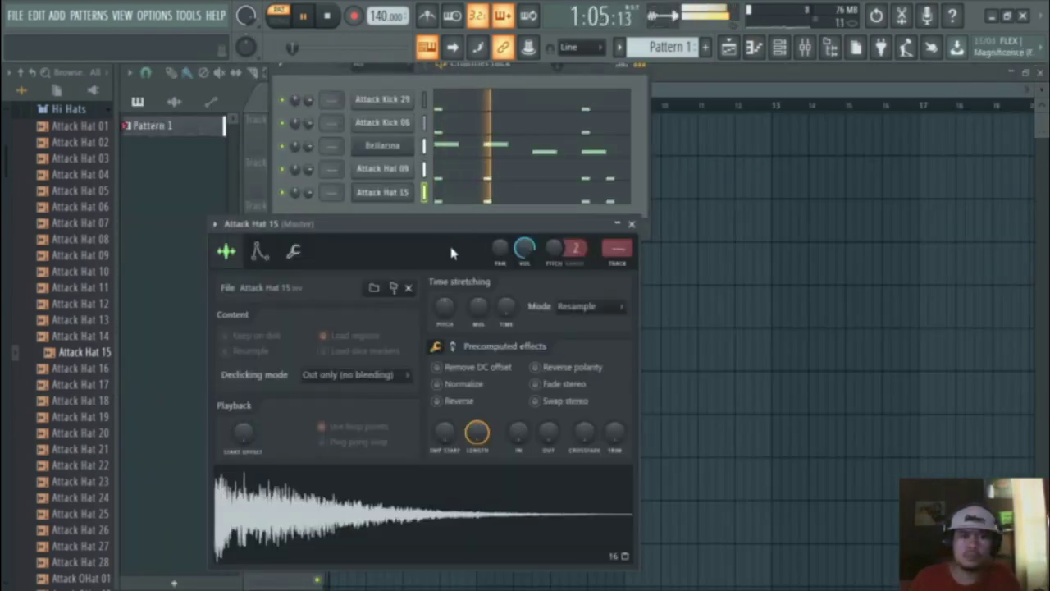
left_click(297, 251)
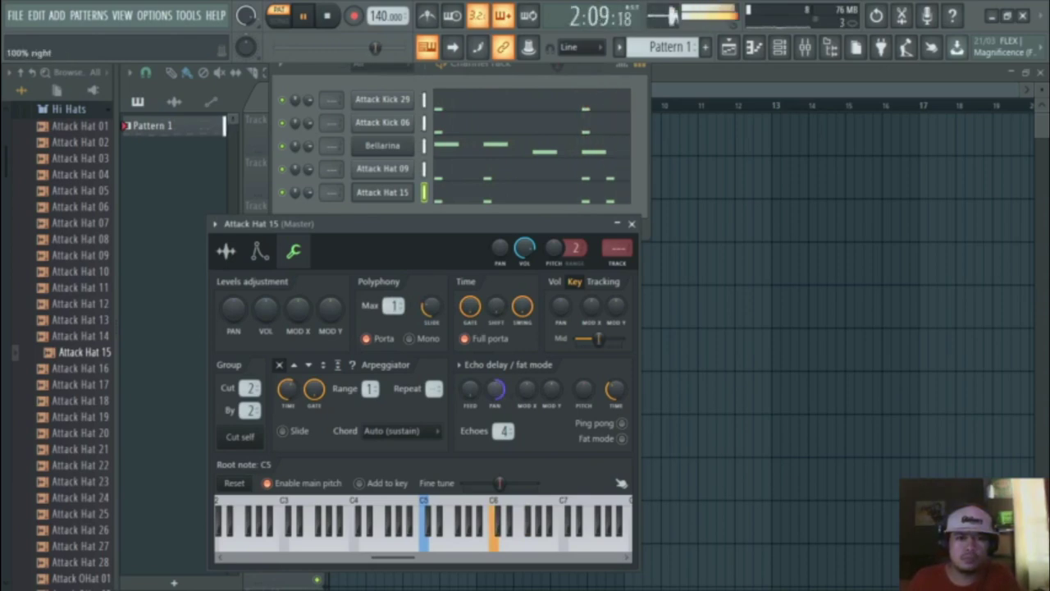
left_click(631, 224)
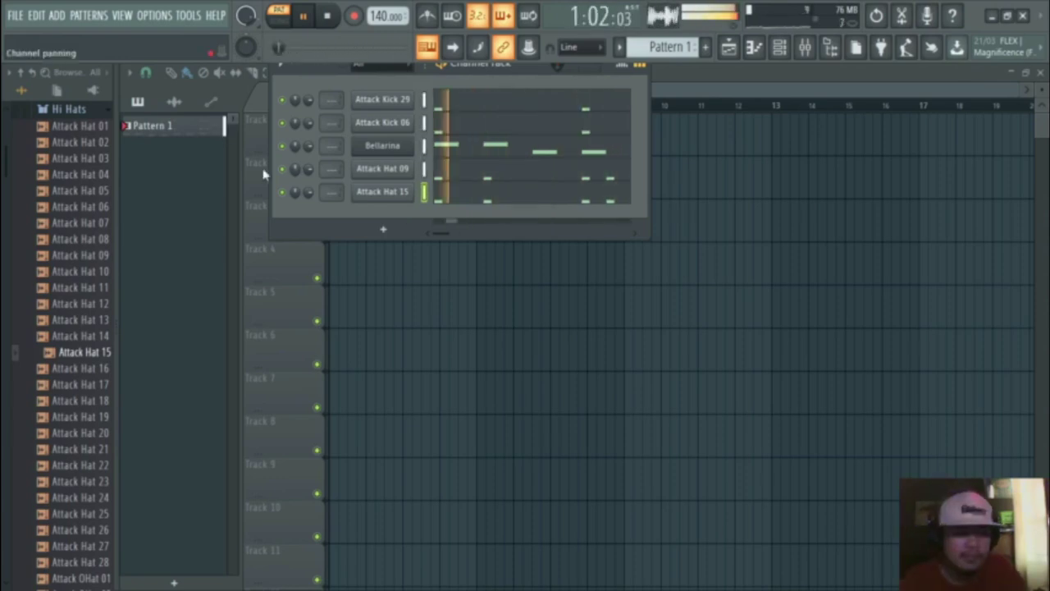
- Switch from the Hi Hats folder to Shakers and add Attack Shaker 04 as a new channel below Attack Hat 15
left_click(97, 110)
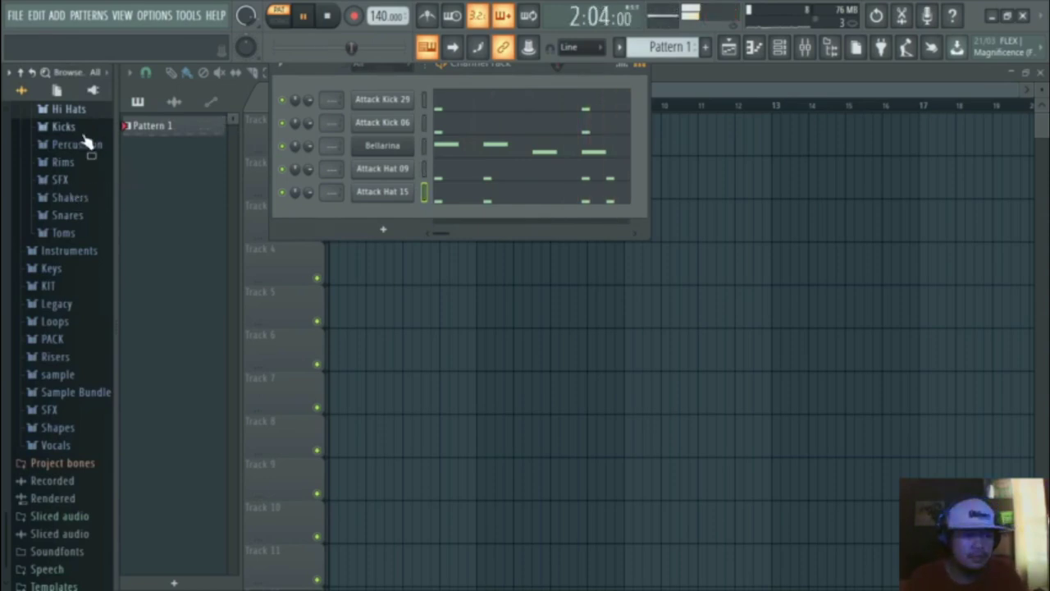
left_click(91, 202)
left_click(89, 256)
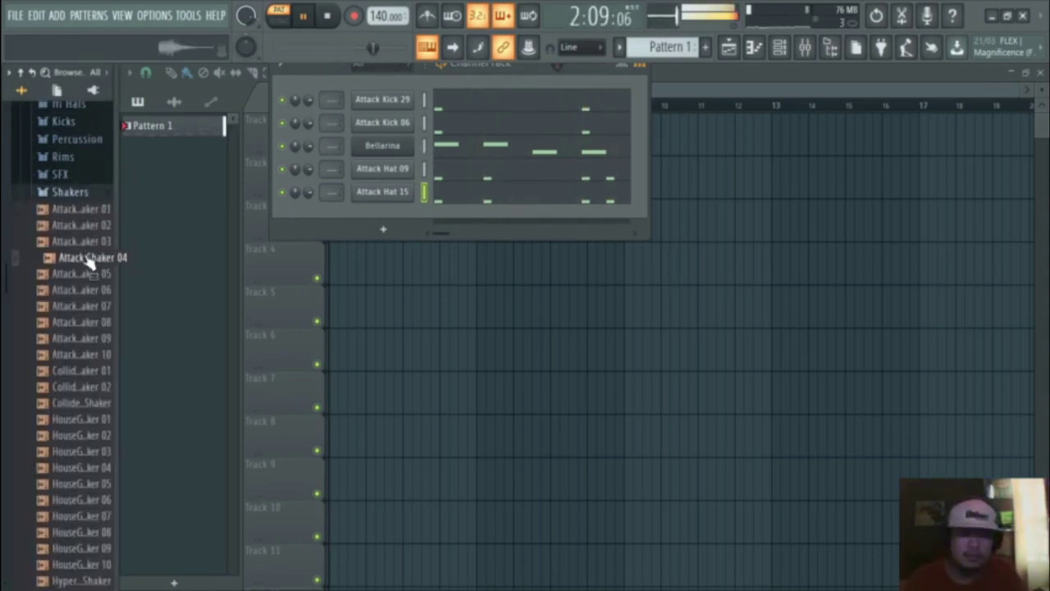
left_click(93, 259)
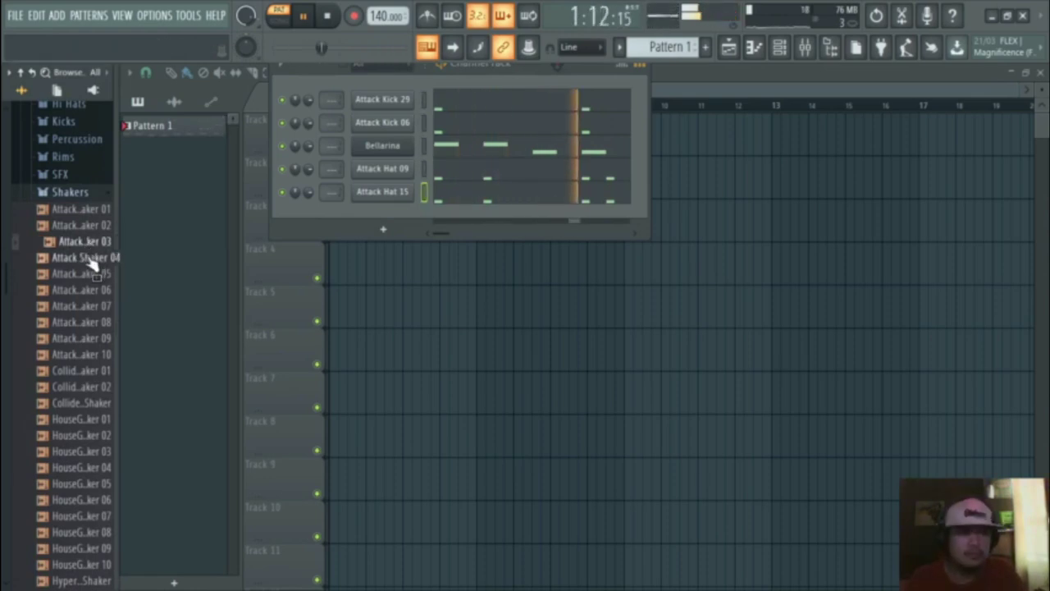
left_click_drag(389, 215, 397, 216)
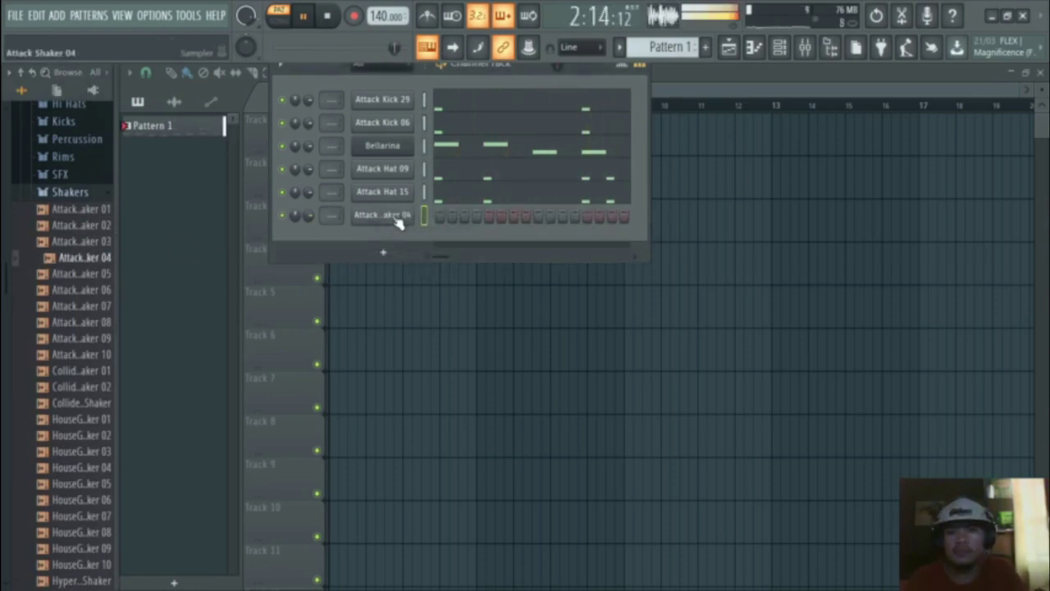
- Fill the Attack Shaker 04 channel on every second step and lower the velocity of every other shaker note in its piano roll
right_click(385, 215)
left_click(585, 265)
right_click(390, 222)
left_click(402, 213)
scroll(352, 243, "down", 2)
left_click(202, 499)
left_click(237, 499)
left_click(265, 497)
left_click(302, 497)
left_click(338, 497)
left_click(374, 497)
left_click(410, 497)
left_click(446, 497)
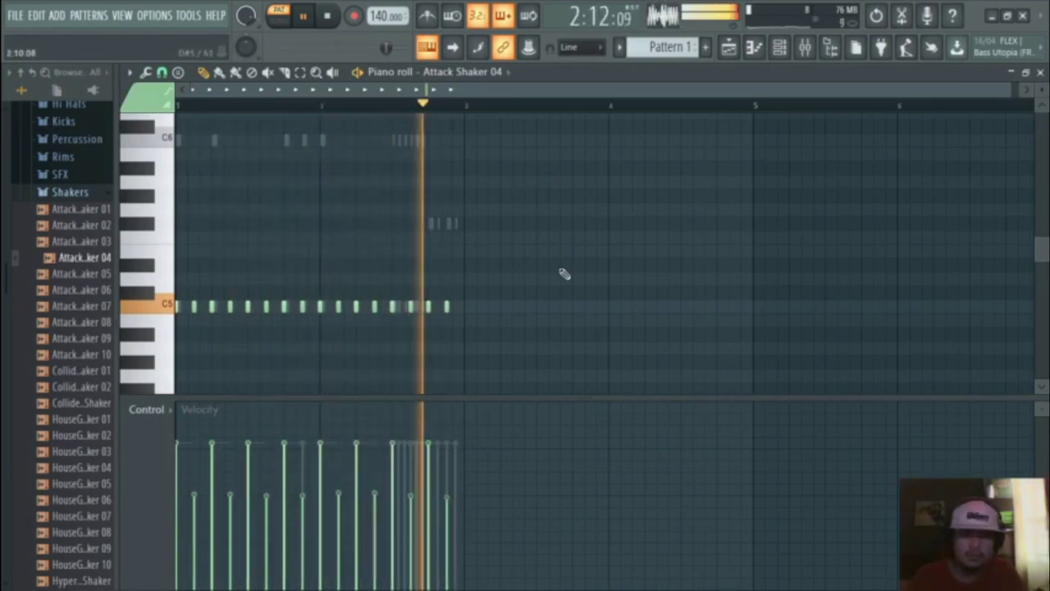
left_click(1040, 73)
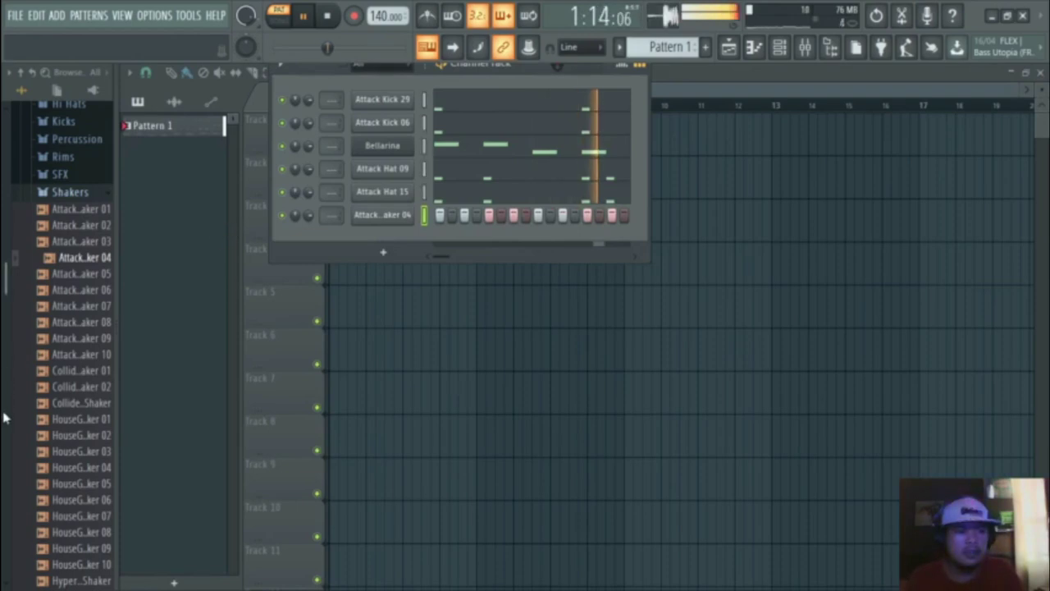
- Switch from the Shakers folder to Snares and audition the Attack and Collider snare samples
left_click(85, 192)
left_click(67, 209)
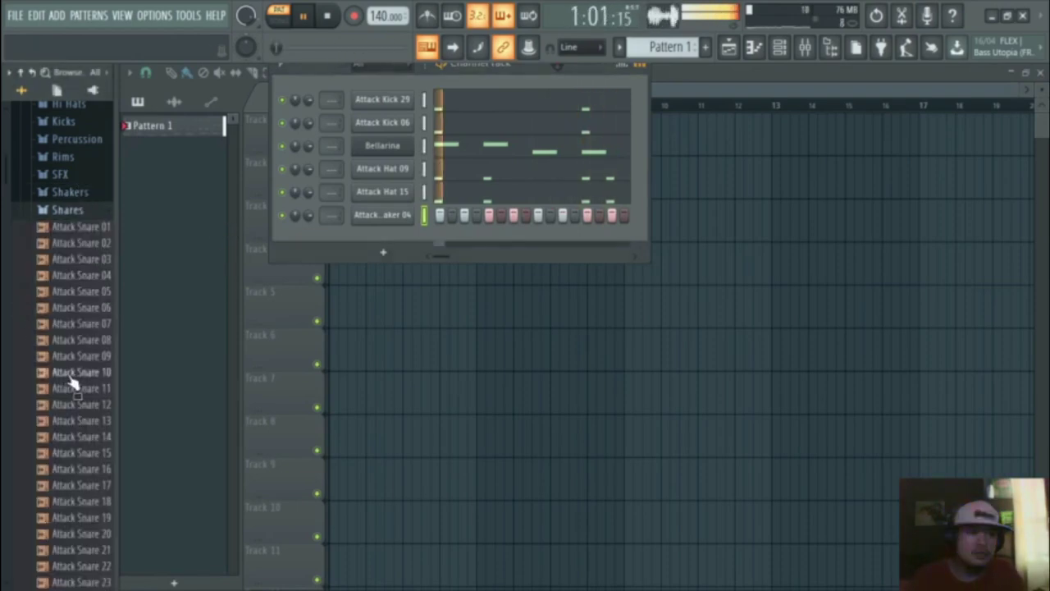
left_click(73, 295)
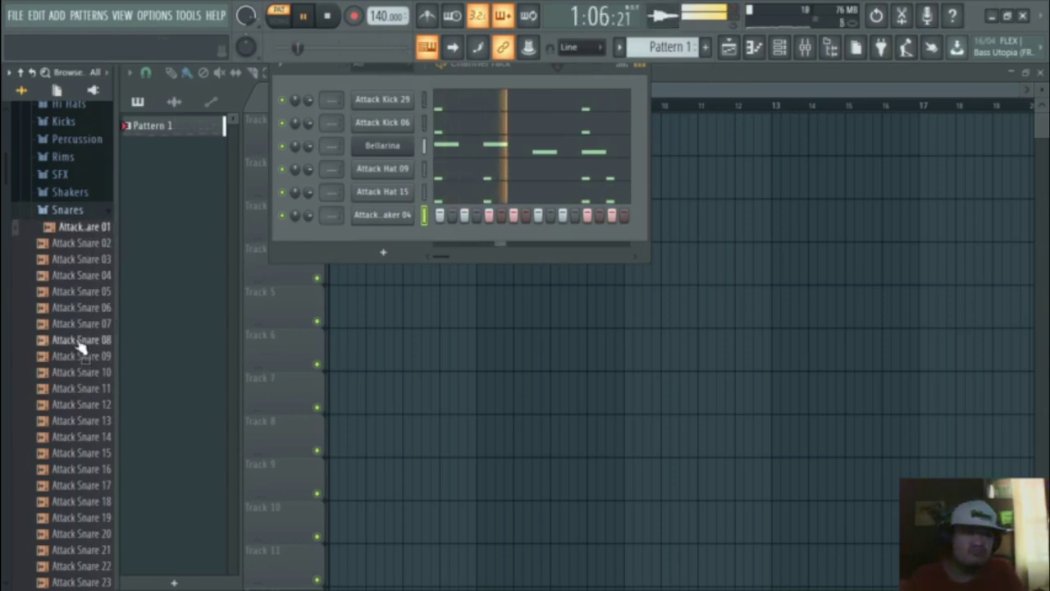
scroll(82, 402, "down", 8)
left_click(82, 421)
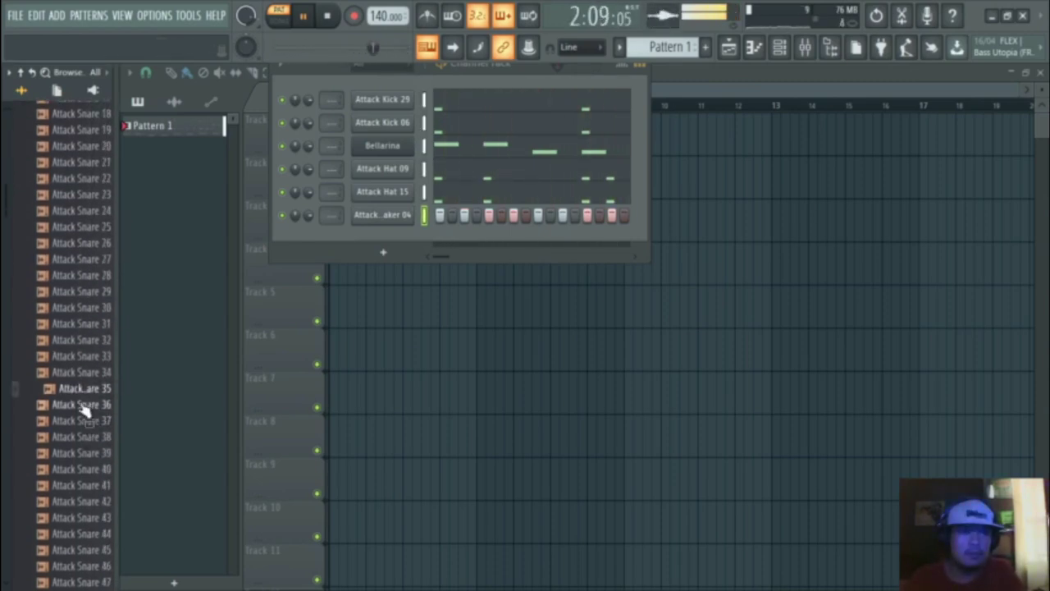
left_click(73, 468)
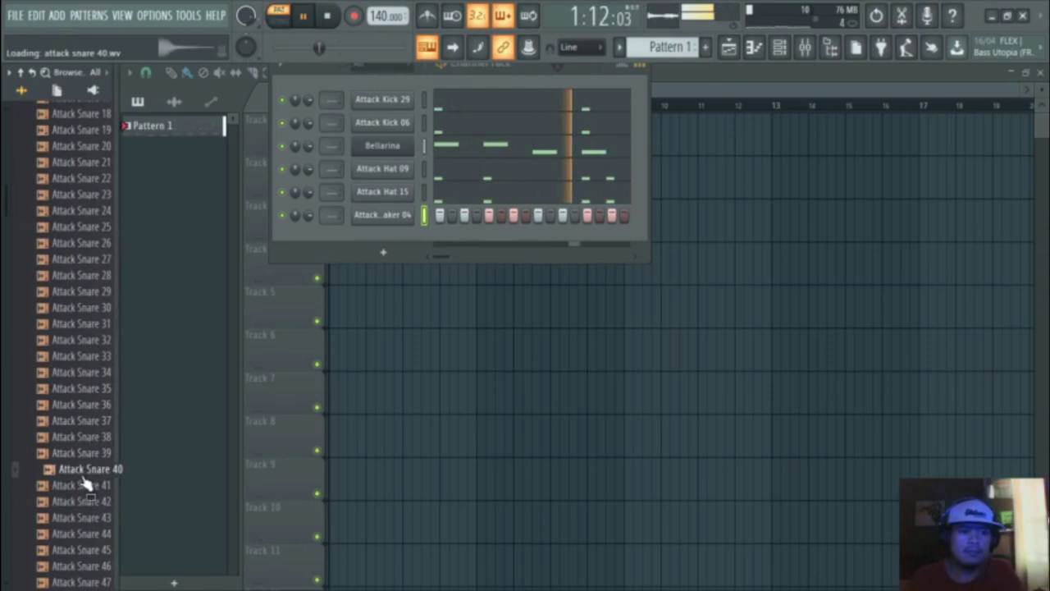
scroll(82, 488, "down", 4)
left_click(85, 405)
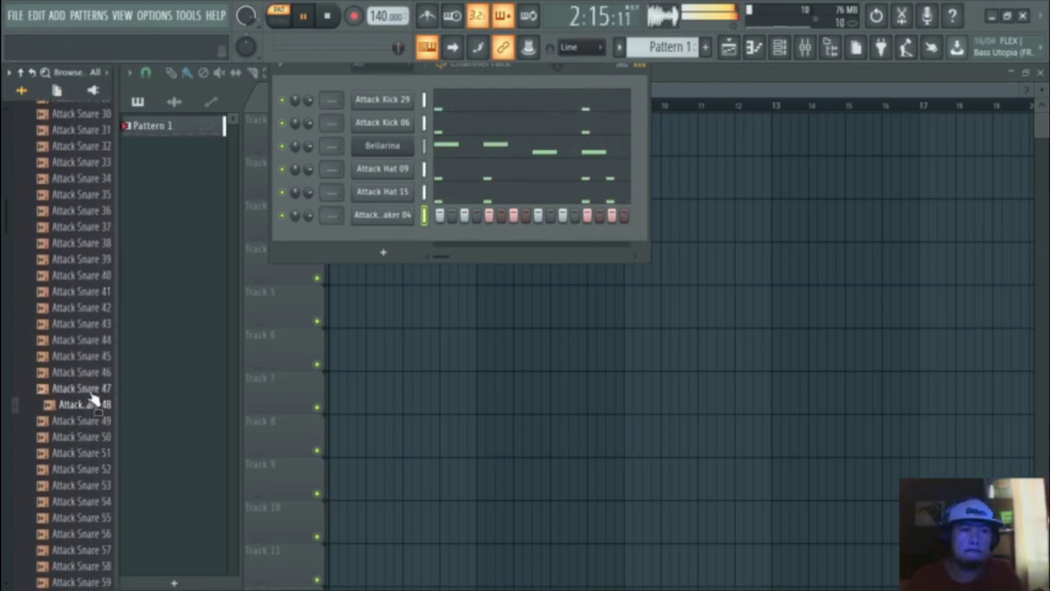
left_click(92, 339)
left_click(95, 325)
scroll(92, 345, "down", 6)
left_click(89, 357)
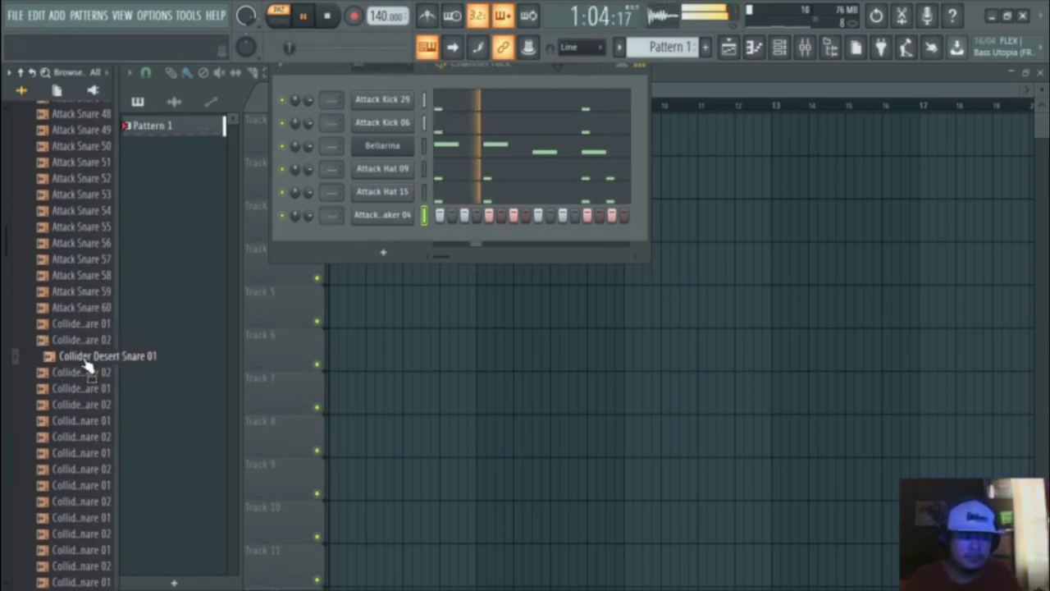
left_click(94, 340)
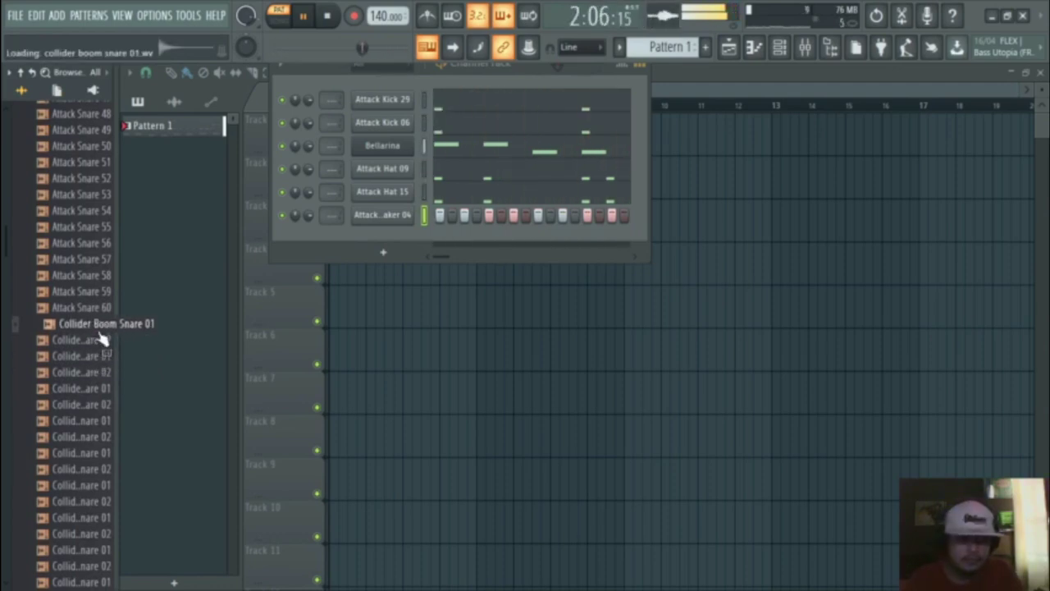
- Add Collider Desert Snare 01 as a new channel below Attack Shaker 04 and open its piano roll
left_click(85, 372)
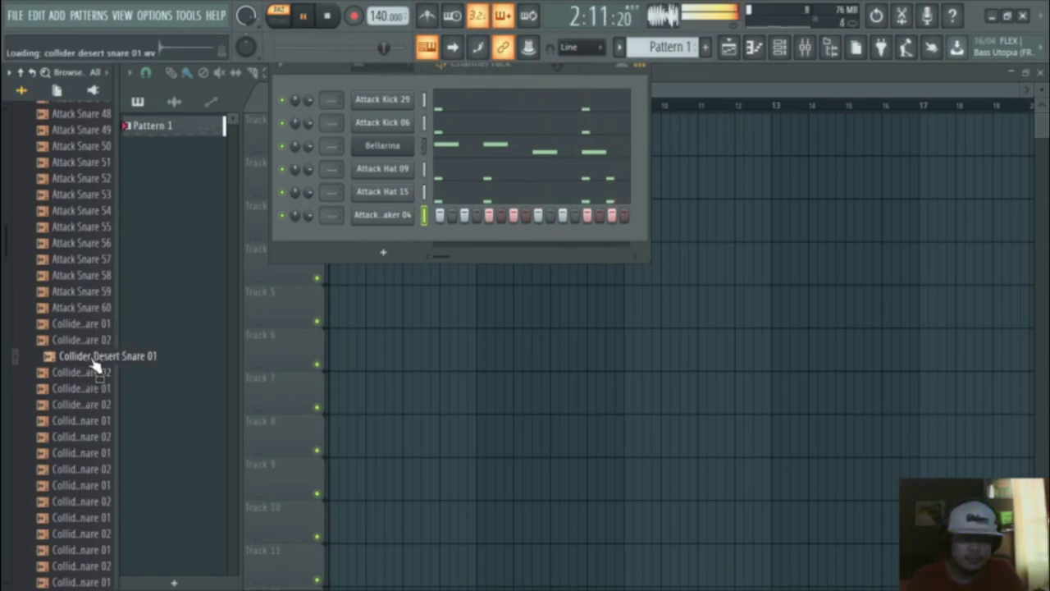
left_click_drag(367, 250, 400, 257)
right_click(408, 246)
left_click(442, 236)
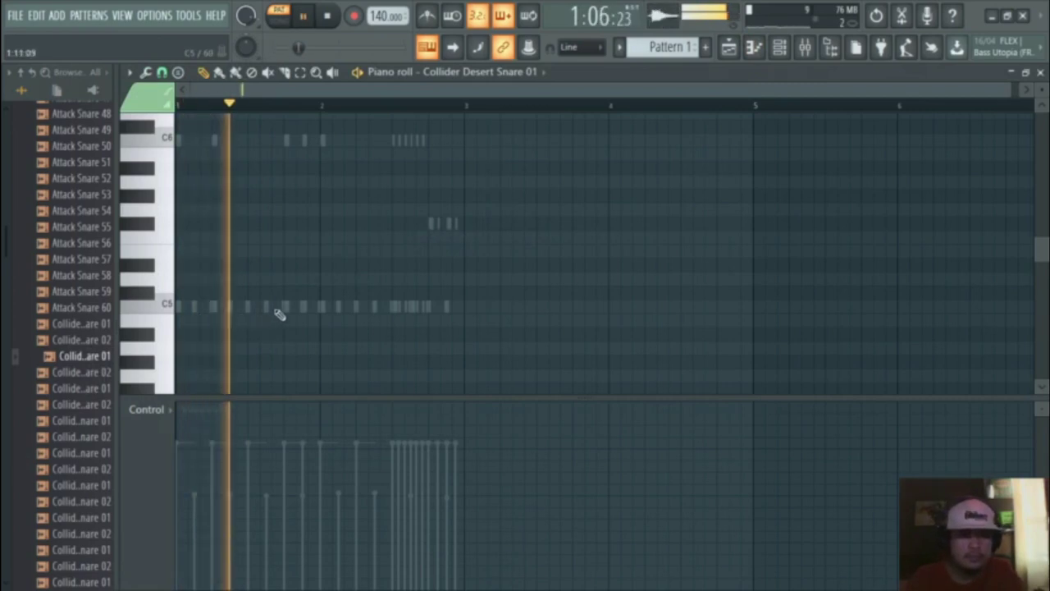
scroll(270, 338, "up", 3)
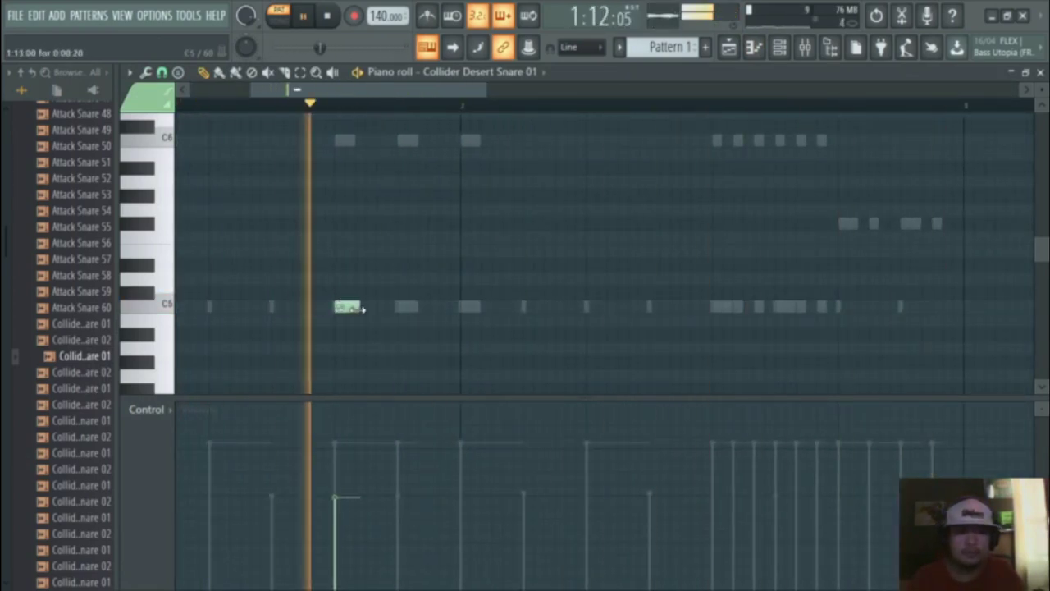
key("space")
key("space")
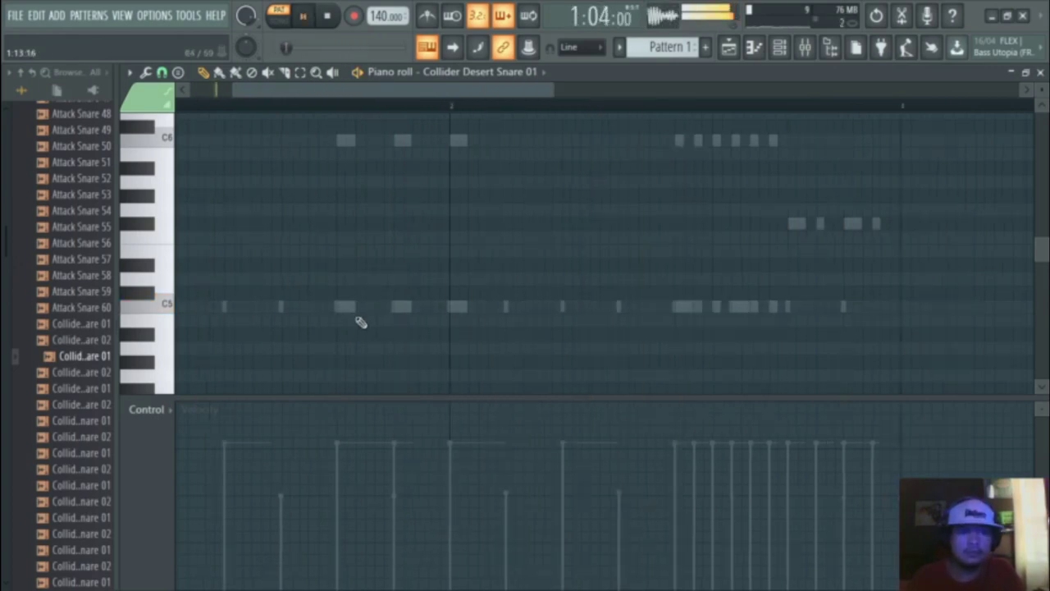
scroll(328, 327, "down", 4)
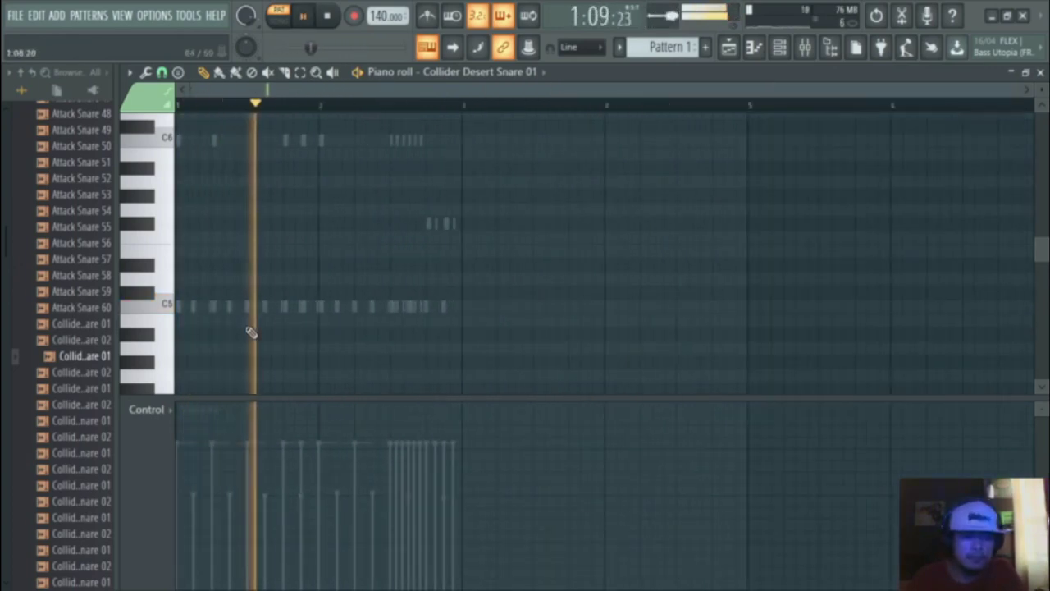
scroll(251, 331, "up", 4)
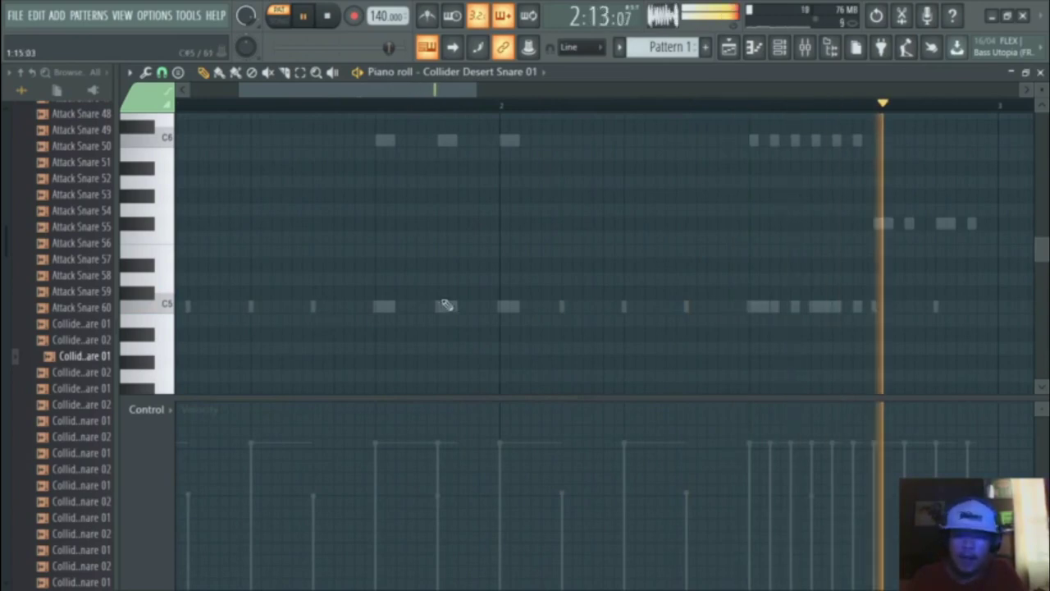
- Place C5 notes for Collider Desert Snare 01 on step 9 of bar 1 and step 9 of bar 2
left_click(313, 307)
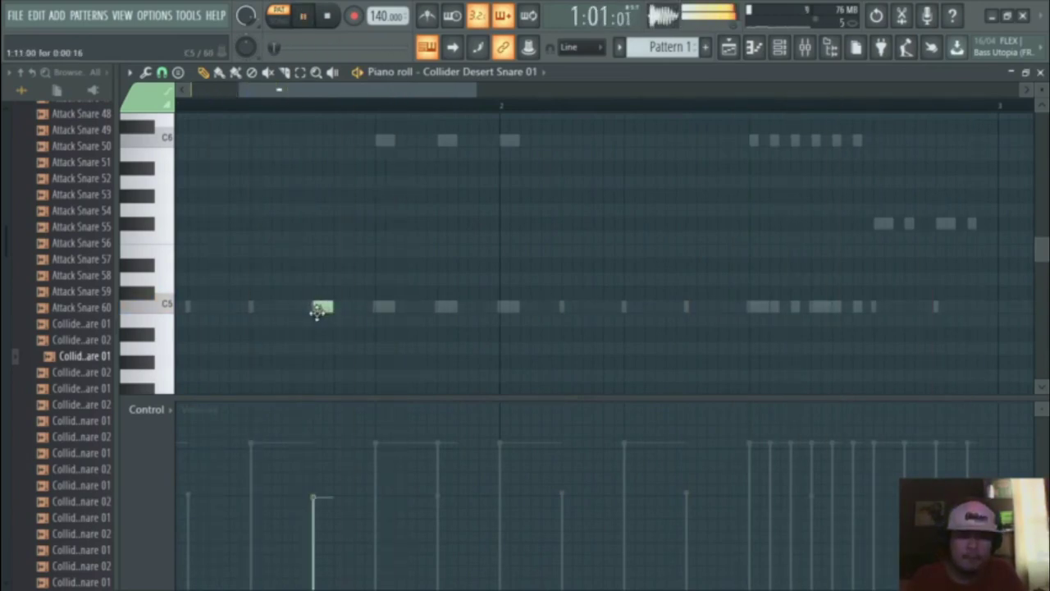
key("space")
key("space")
left_click_drag(323, 307, 254, 308)
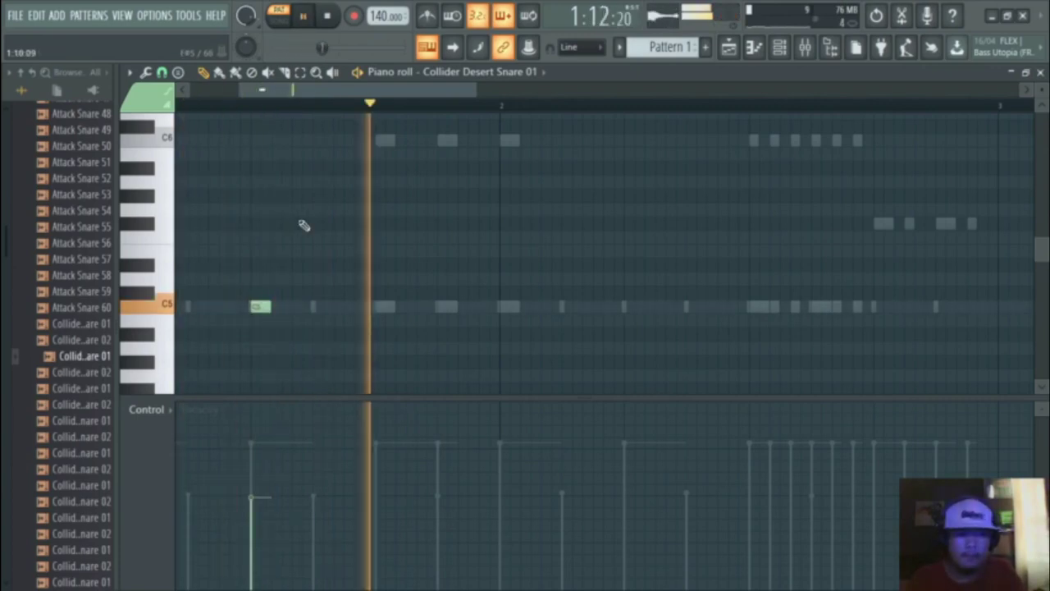
key("space")
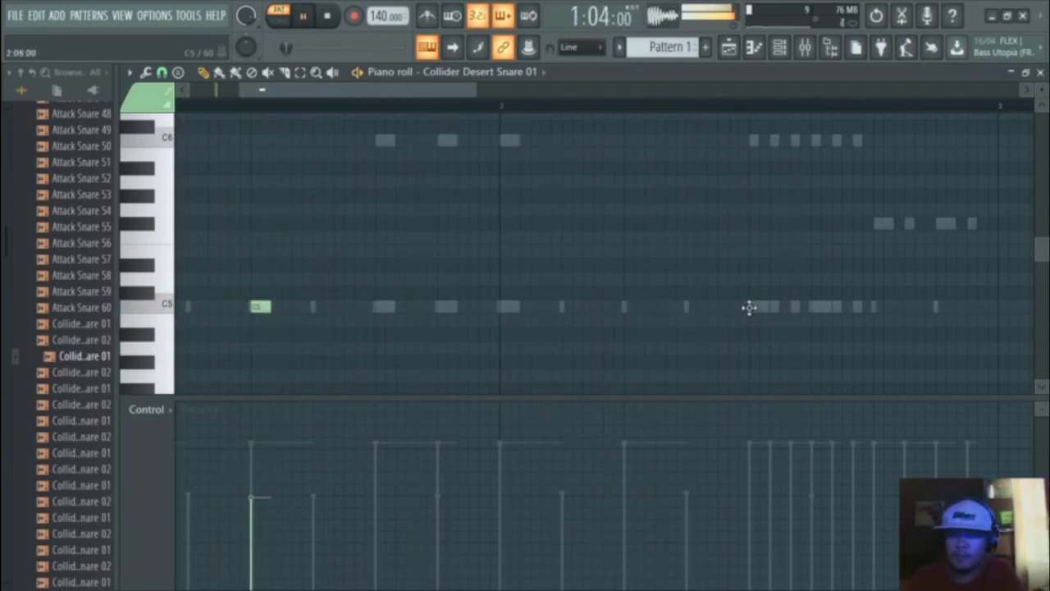
key("space")
scroll(570, 255, "down", 2)
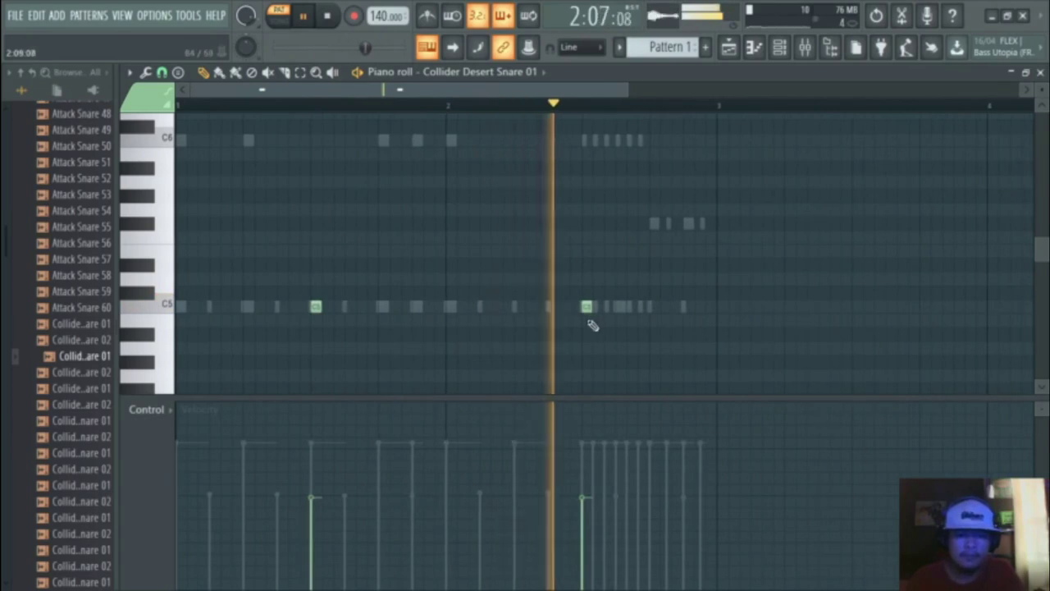
- Raise the velocity of both Collider Desert Snare 01 notes to match the louder ghost notes, and close the piano roll
left_click_drag(585, 497, 593, 450)
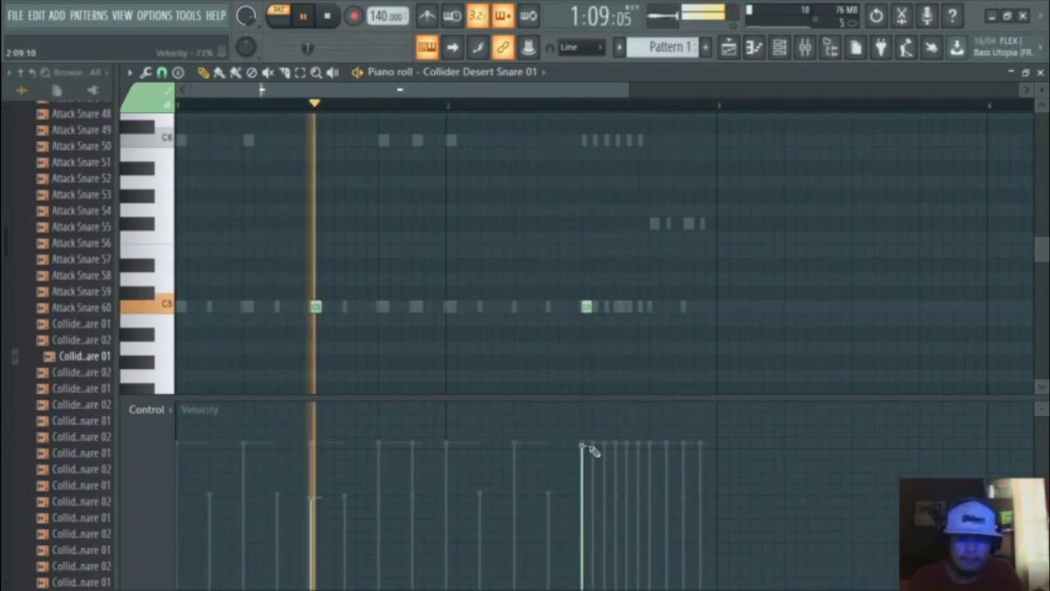
left_click(312, 445)
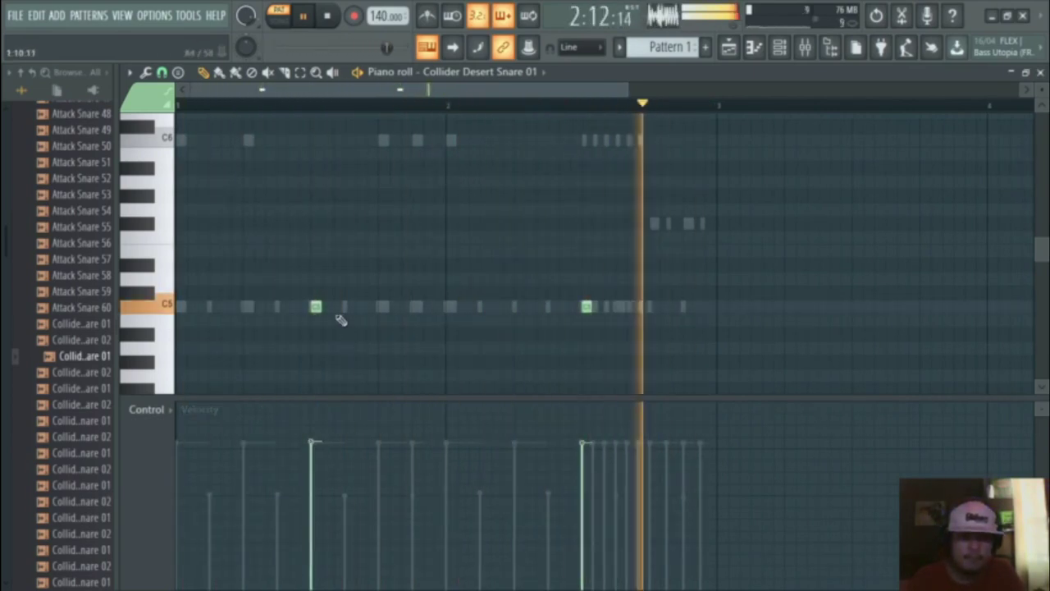
scroll(386, 283, "up", 2)
scroll(426, 286, "down", 2)
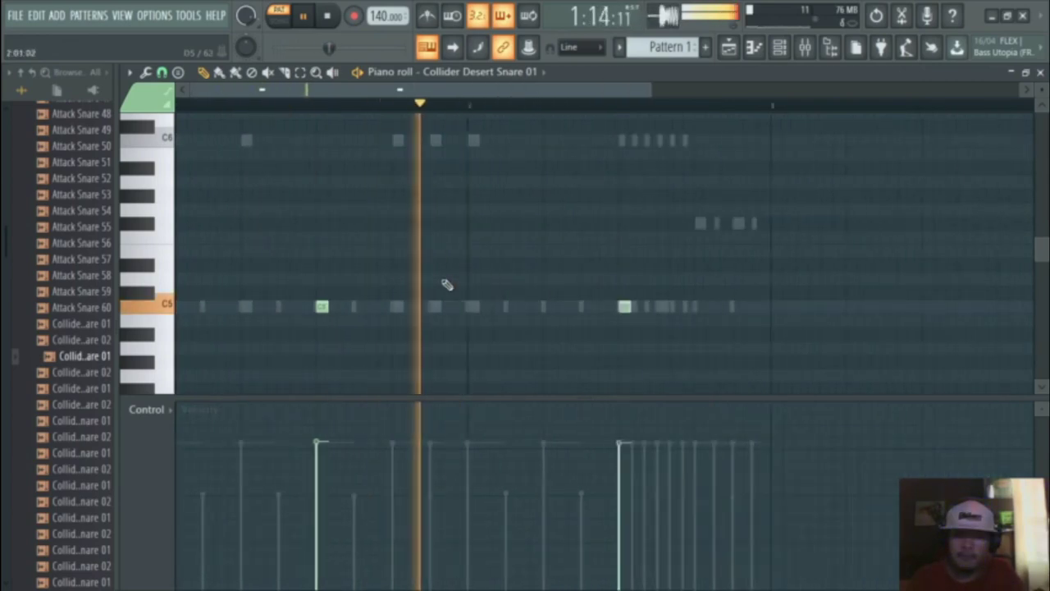
left_click(1040, 72)
- Audition more Collider snare samples in the Snares folder, from Collider Desert Snare 02 through the Sub and Third snares
left_click(49, 373)
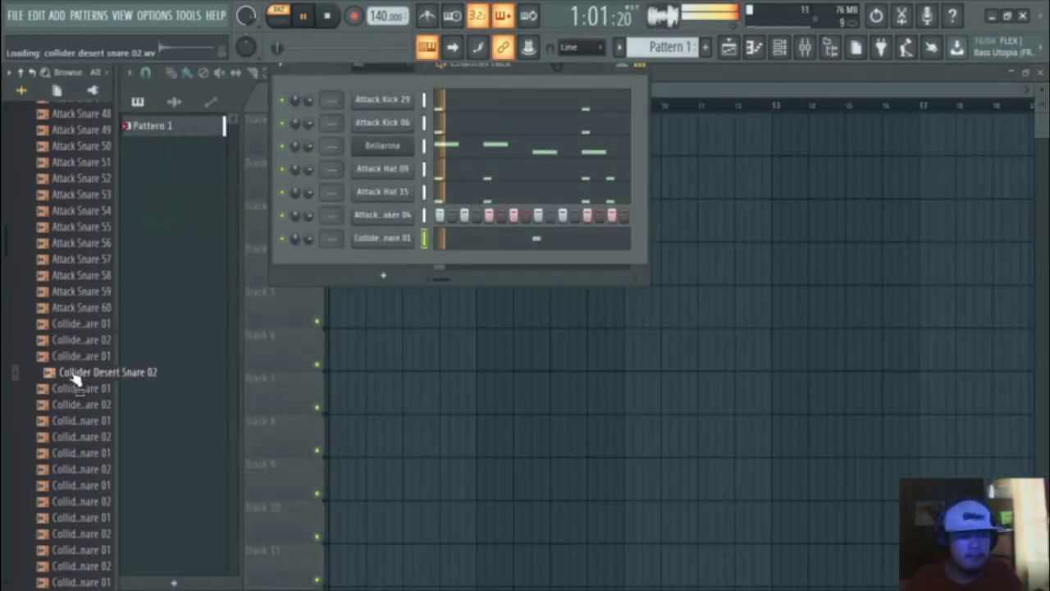
left_click(50, 388)
left_click(82, 404)
left_click(92, 421)
scroll(87, 444, "down", 4)
left_click(84, 405)
left_click(87, 392)
left_click(82, 382)
left_click(100, 369)
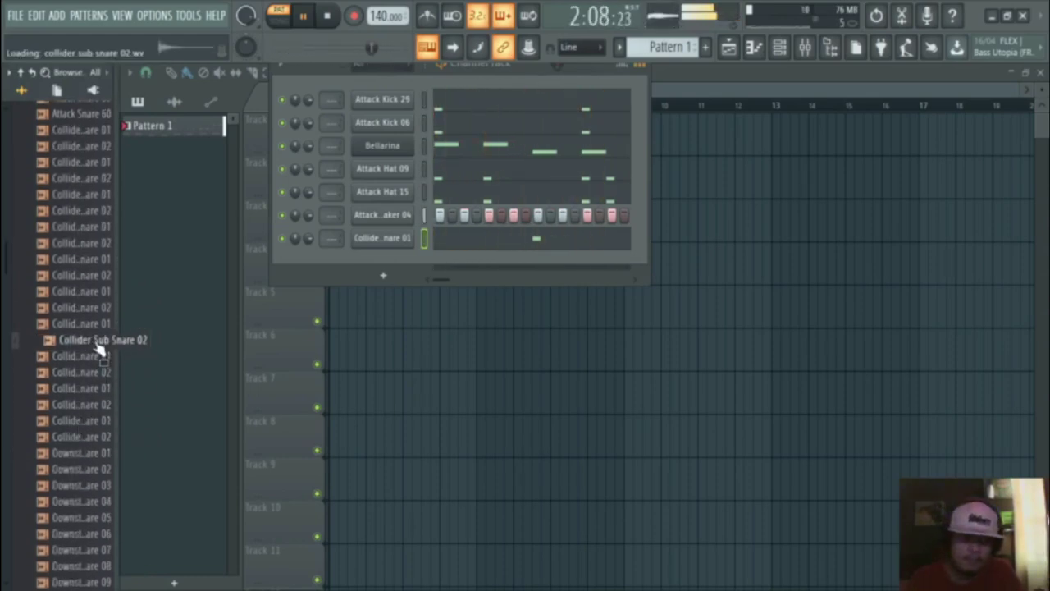
left_click(74, 306)
left_click(90, 291)
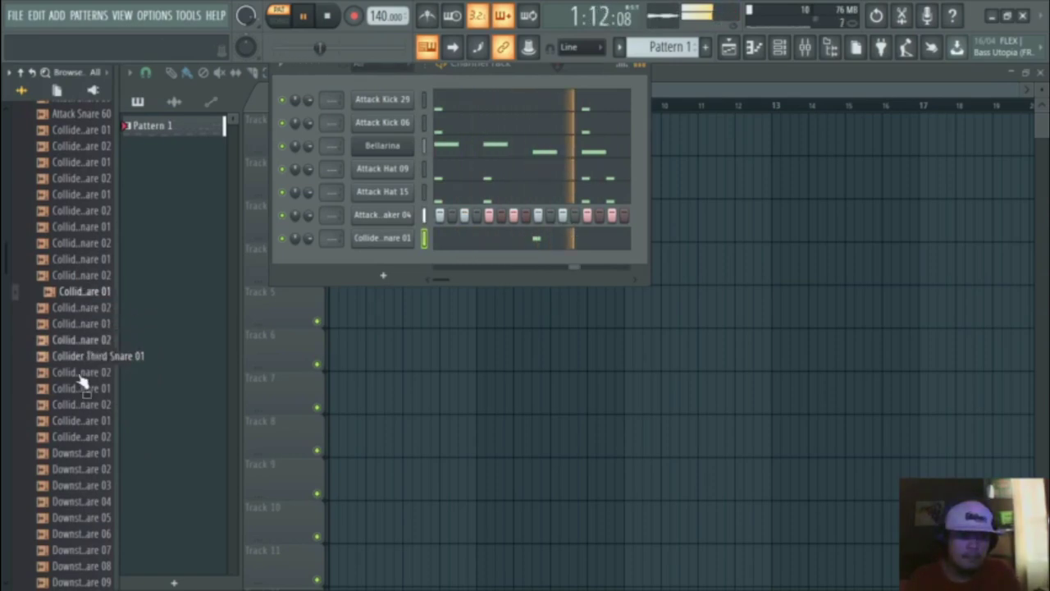
- Add Collider Reverso Snare 01 as a new channel below Collider Desert Snare 01 and open its piano roll
left_click(75, 261)
left_click_drag(90, 270, 402, 258)
right_click(389, 262)
left_click(445, 261)
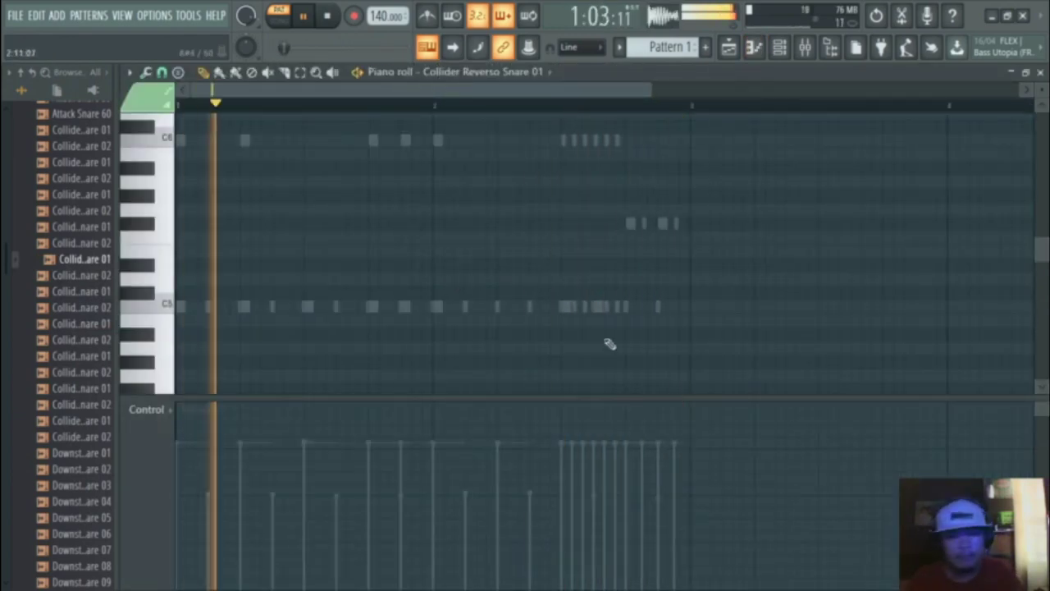
- Place C5 notes for Collider Reverso Snare 01 on step 11 of bars 1 and 2, and close the piano roll
scroll(340, 324, "up", 2)
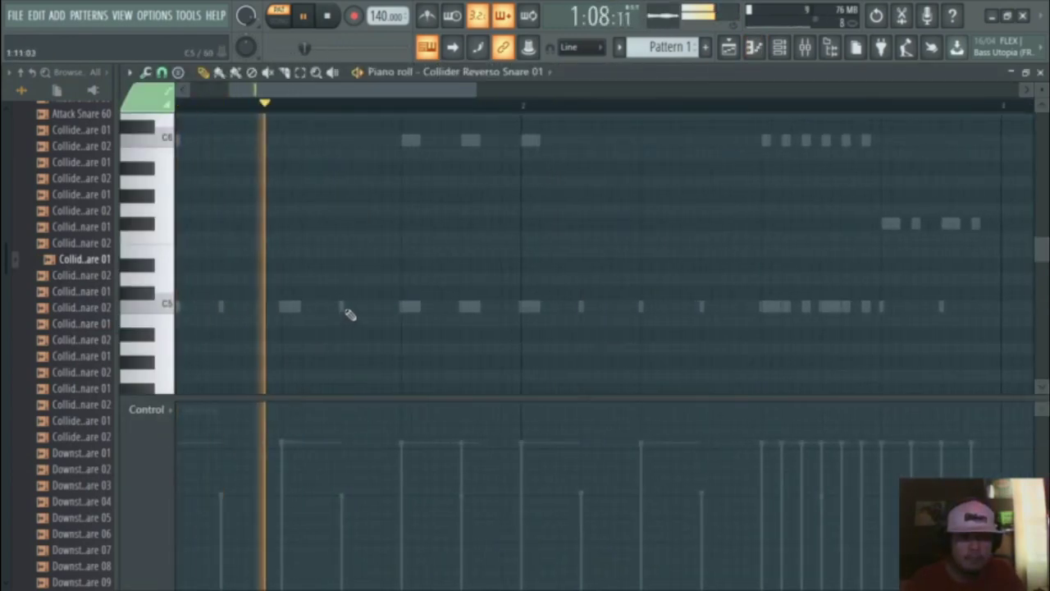
left_click(345, 309)
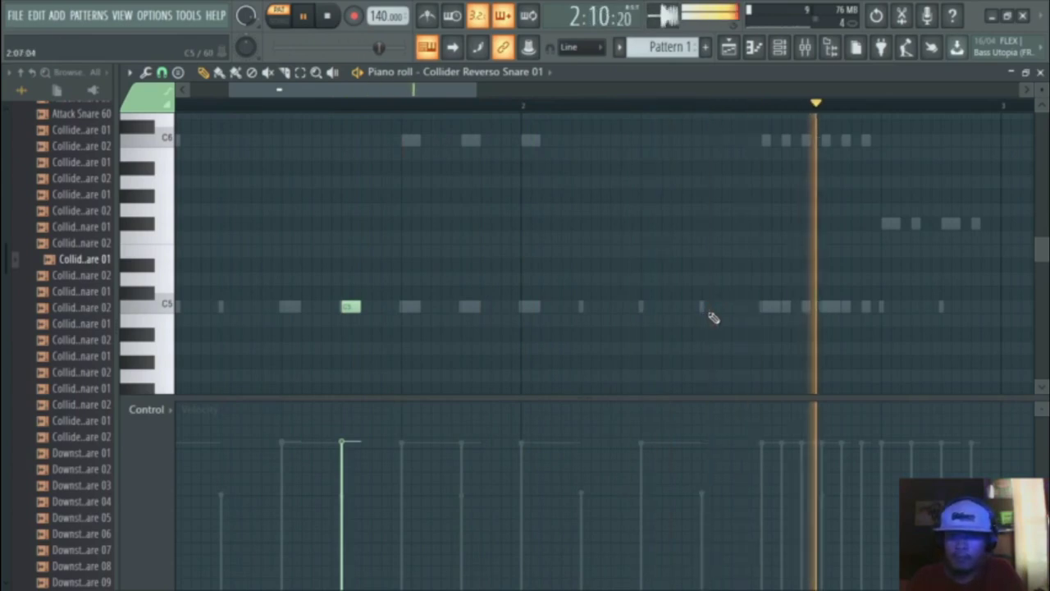
key("space")
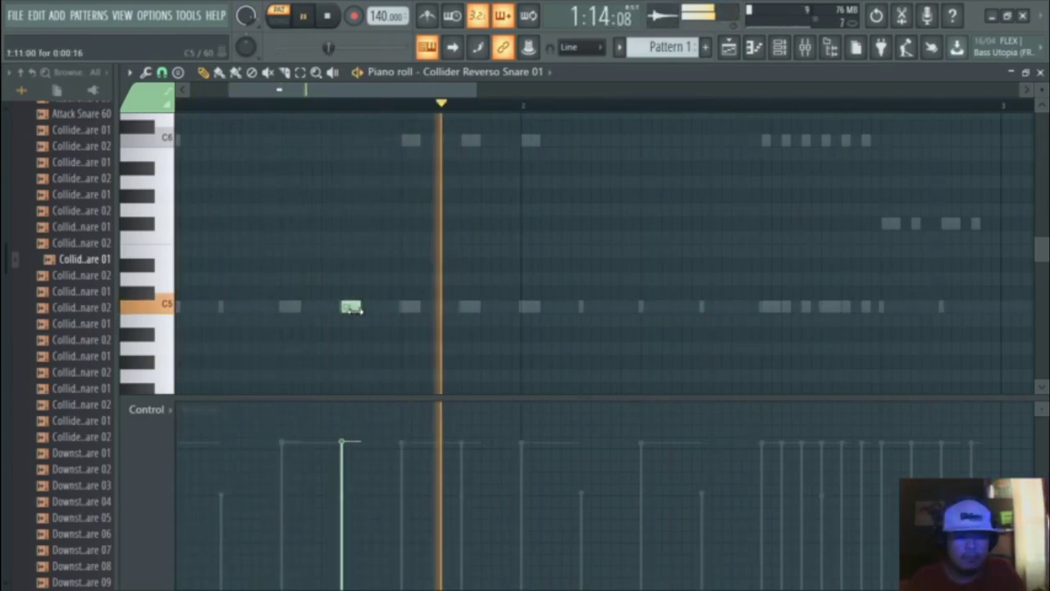
left_click(831, 306)
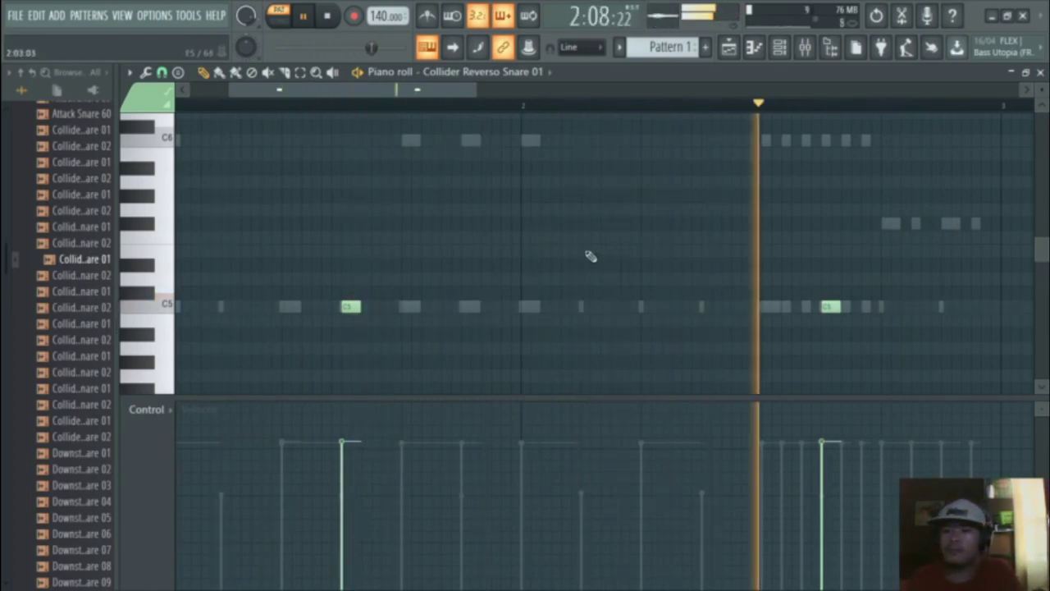
left_click(1040, 72)
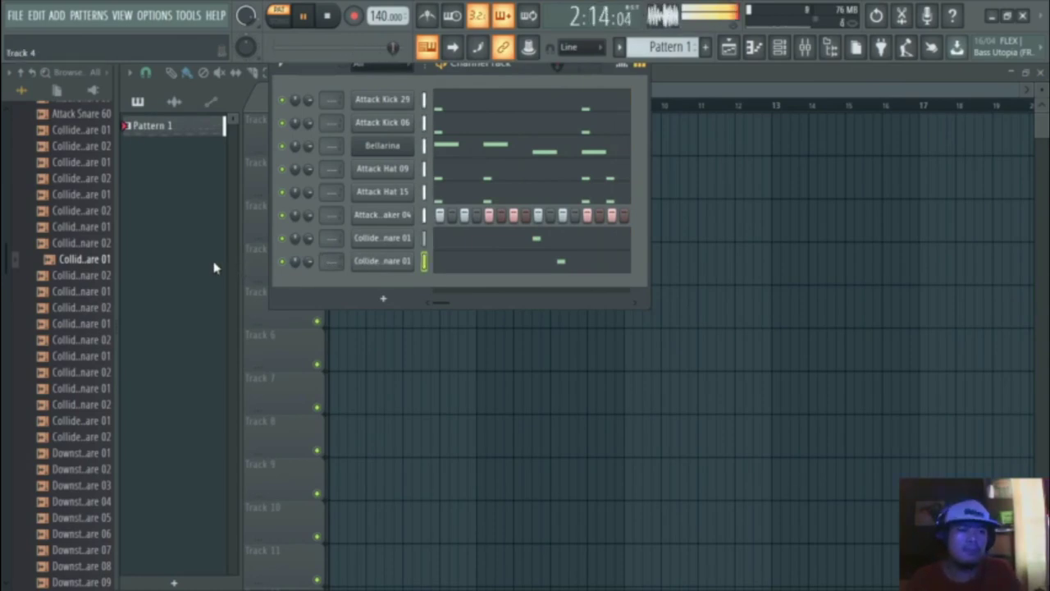
- Review the sample and miscellaneous settings of the Collider Desert Snare 01 channel and close them
left_click(397, 240)
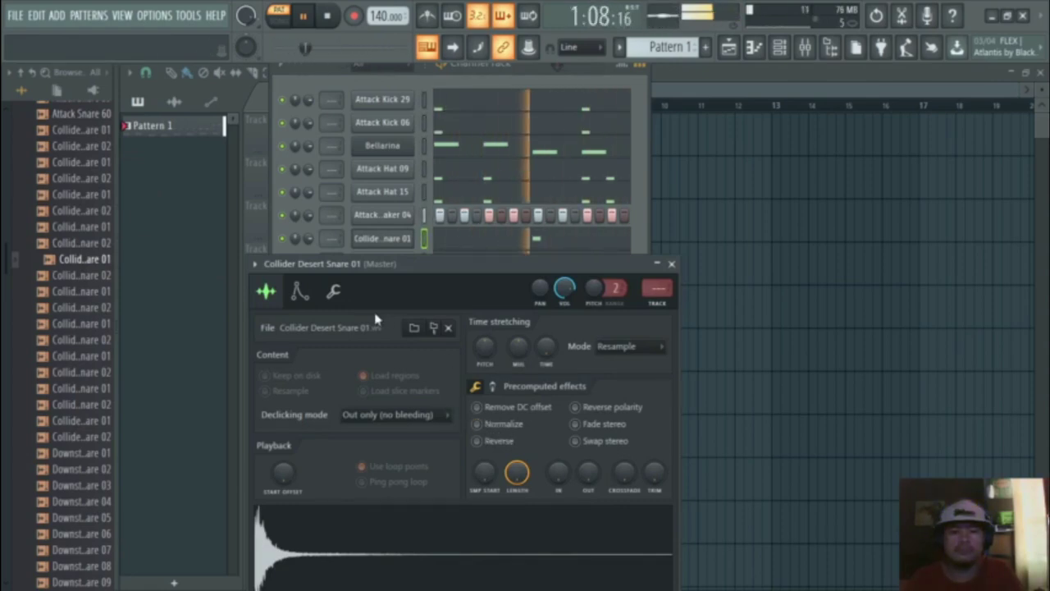
left_click(334, 293)
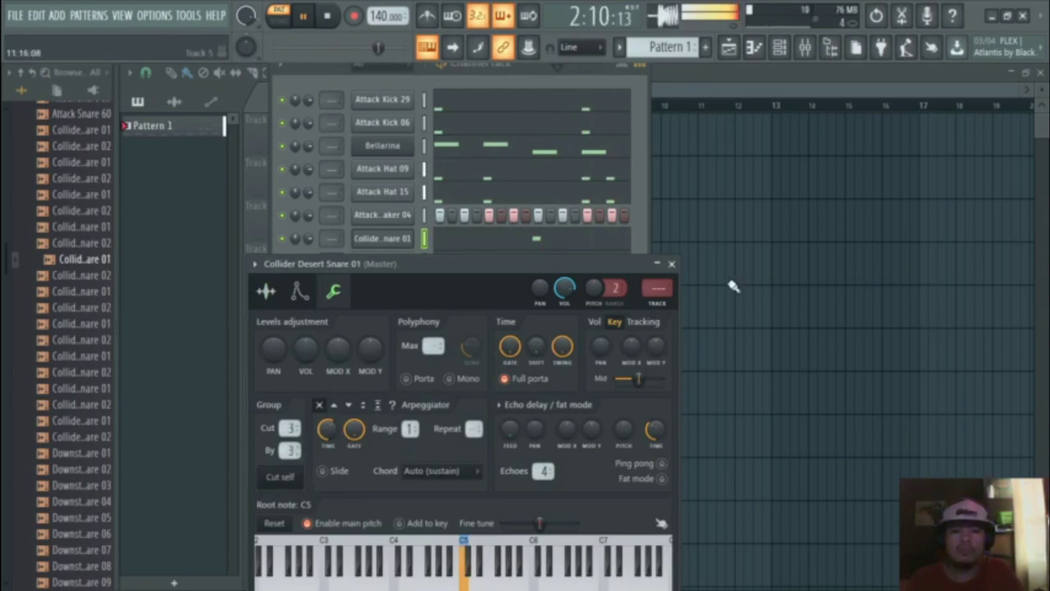
left_click(672, 264)
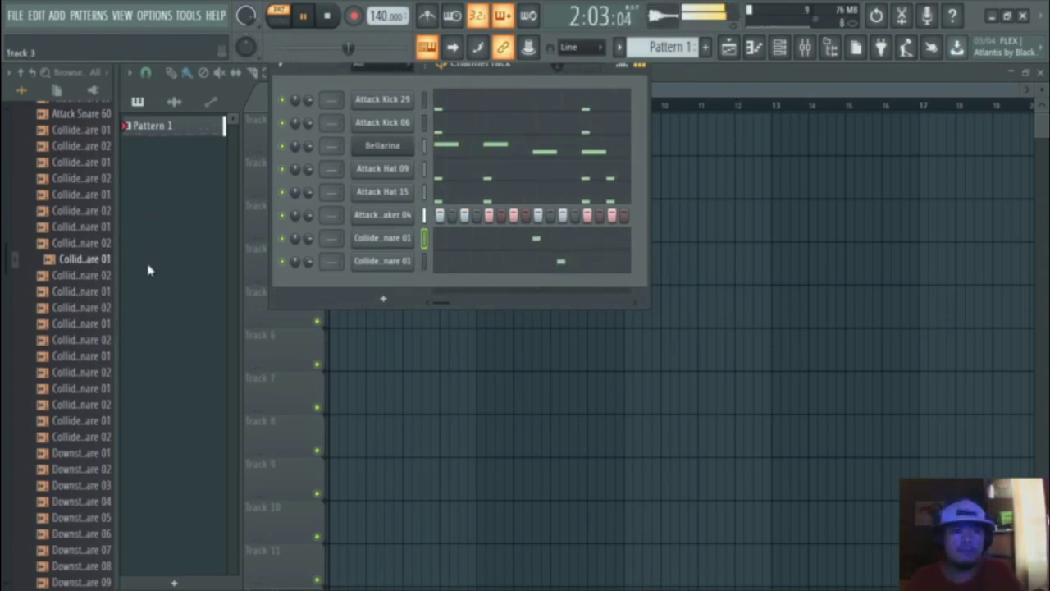
- Audition samples in the Percussion folder, from the Attack taps and timbales through Collider Desert Rattle 04
scroll(87, 260, "up", 20)
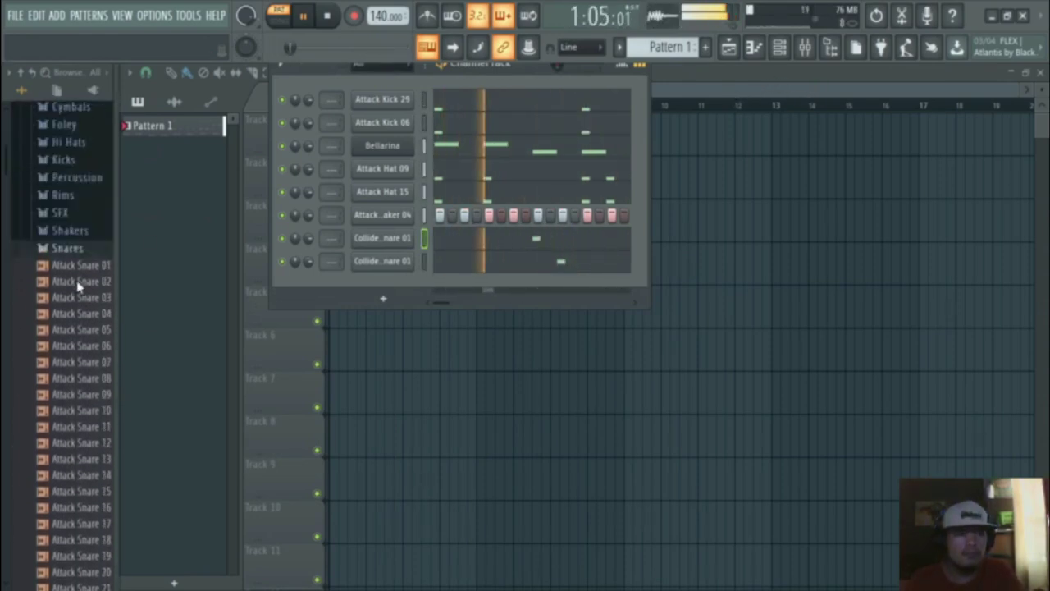
left_click(72, 306)
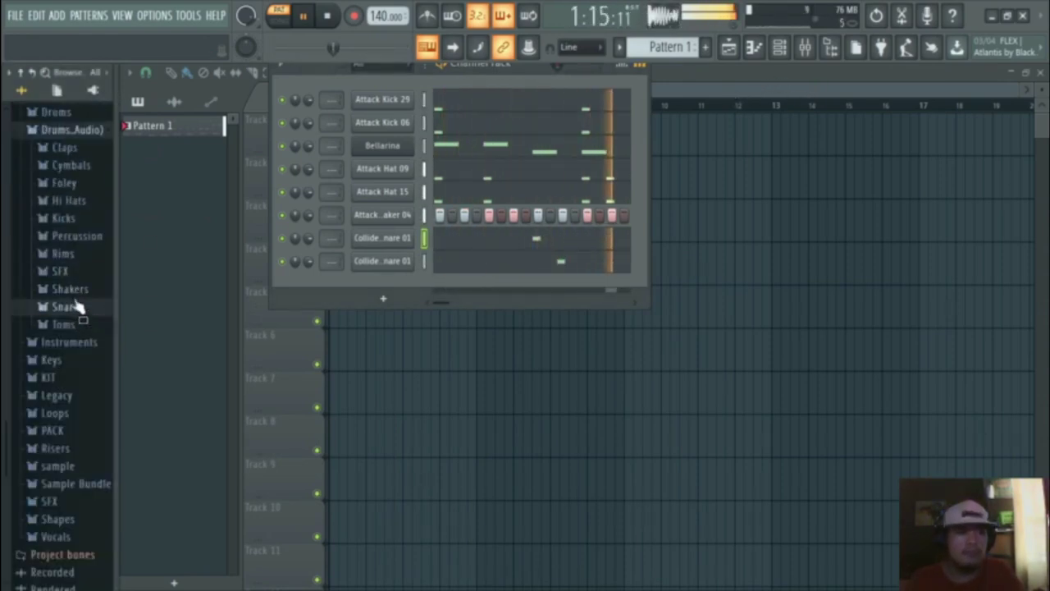
left_click(89, 238)
left_click(82, 463)
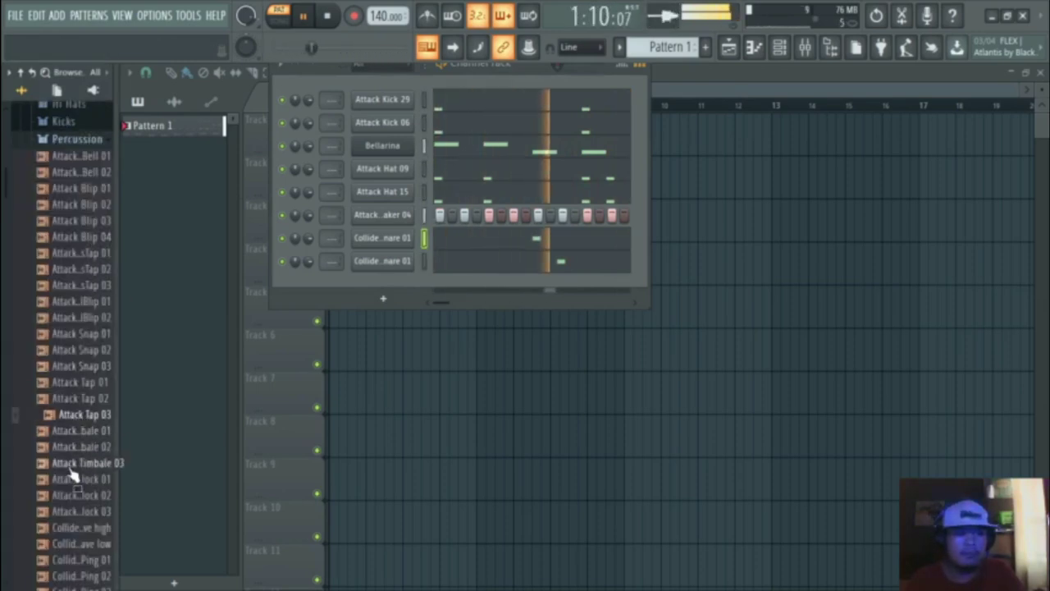
scroll(77, 476, "down", 2)
left_click(82, 494)
left_click(86, 527)
left_click(89, 533)
scroll(89, 532, "down", 2)
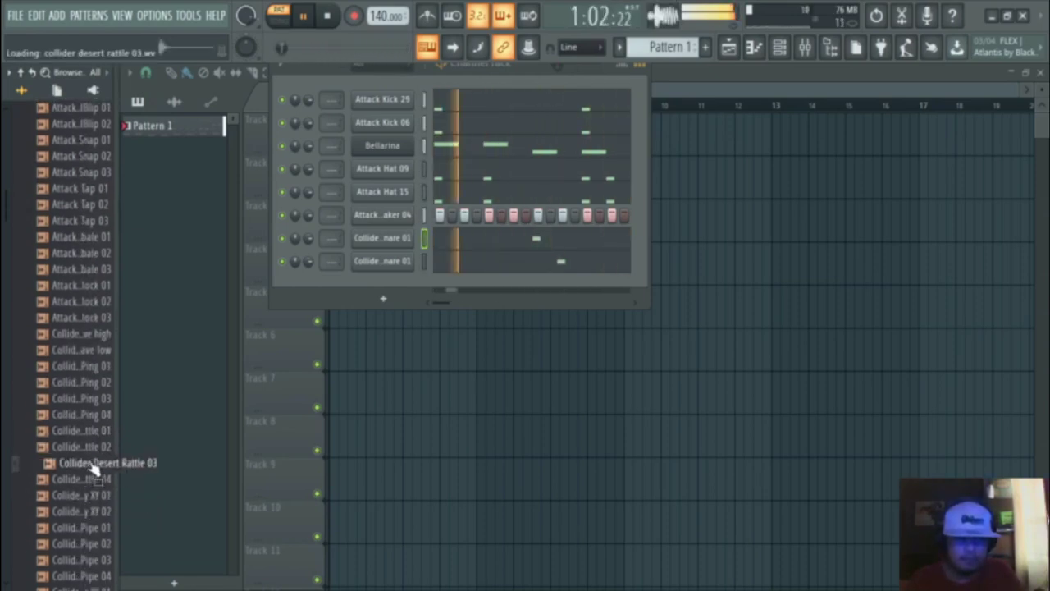
left_click(91, 480)
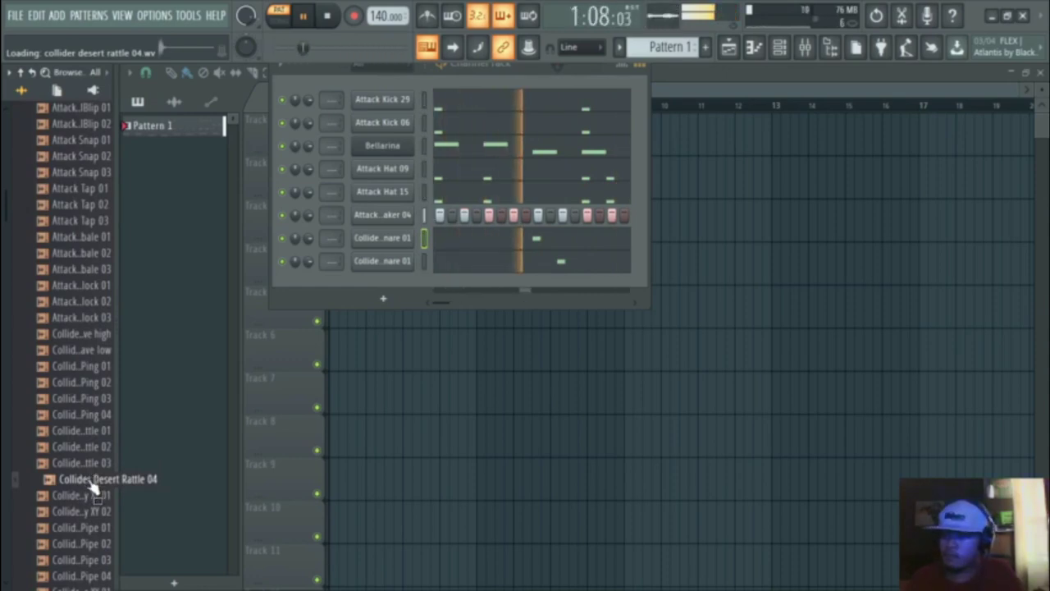
- Add Collider Desert Rattle 04 as a new channel below the snares and open its piano roll
left_click_drag(387, 279, 389, 281)
right_click(394, 284)
left_click(429, 286)
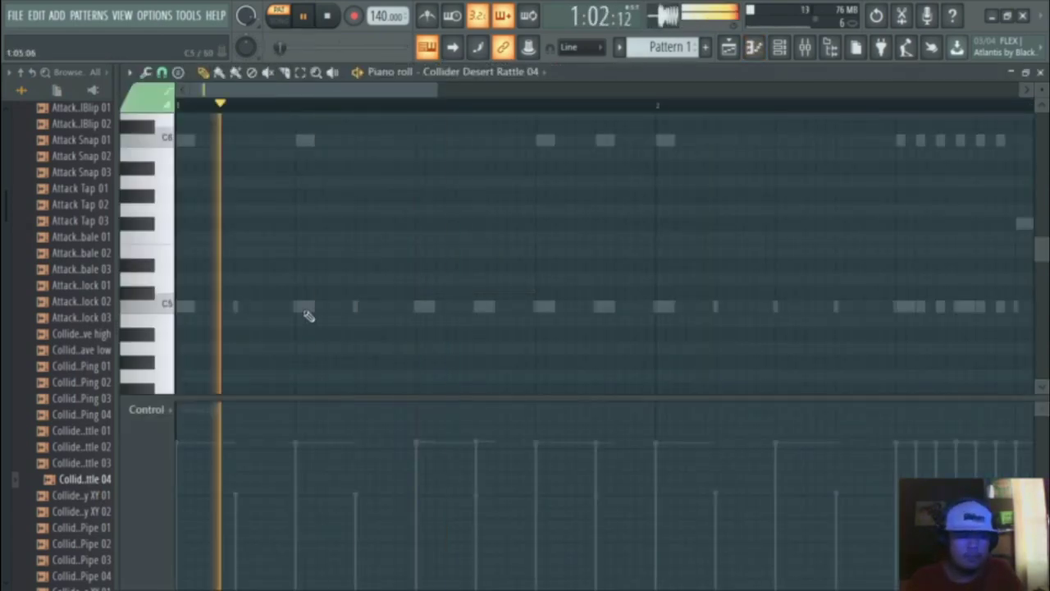
- Place C5 notes for Collider Desert Rattle 04 on step 9 of bar 1 and steps 1 and 5 of bar 2
key("space")
key("space")
left_click(421, 307)
key("space")
key("space")
left_click(664, 306)
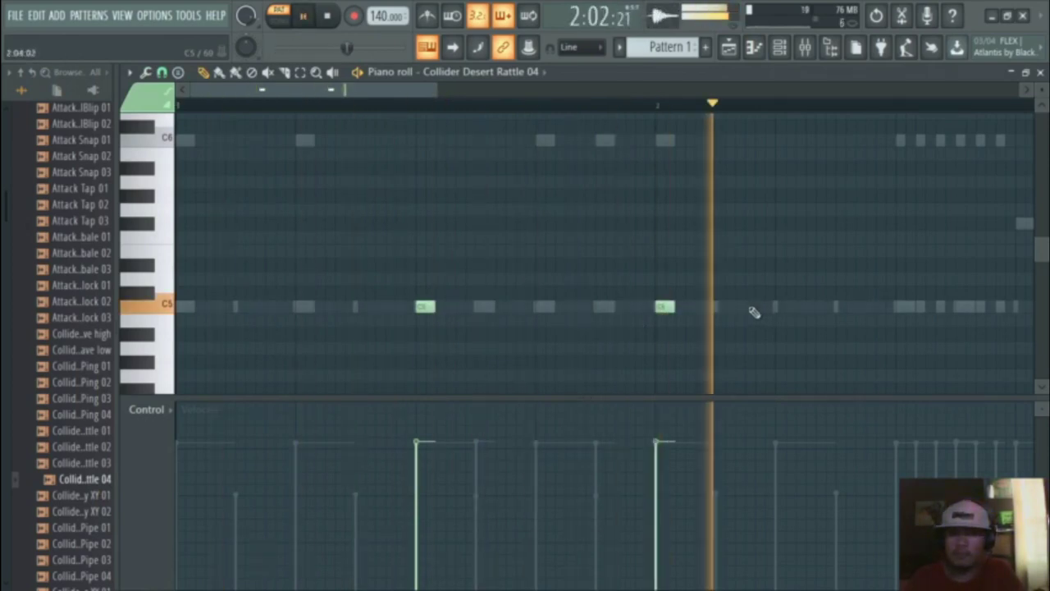
left_click(783, 307)
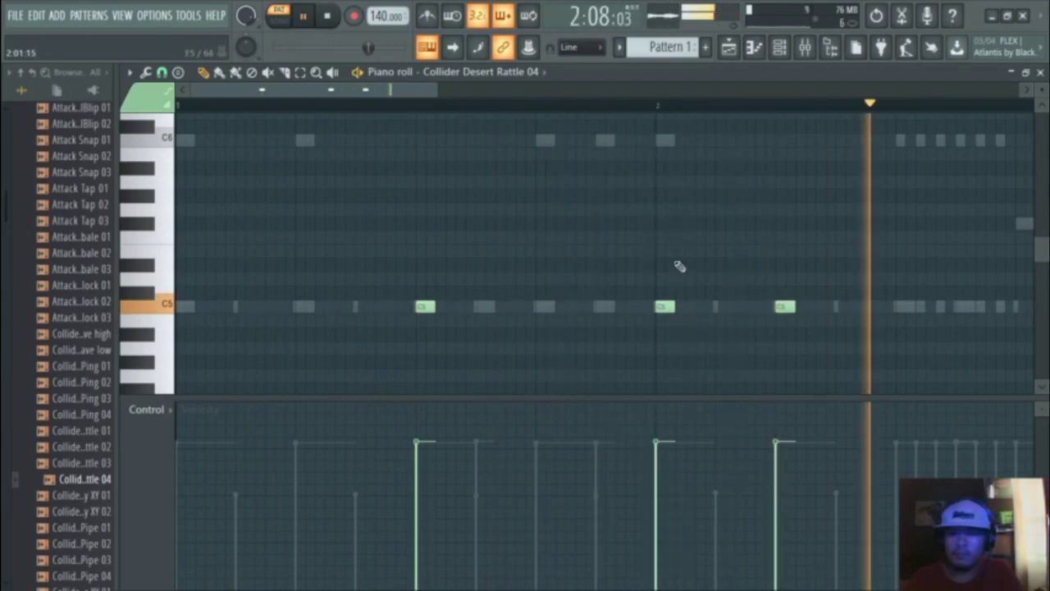
- Replace the two bar 2 rattle notes with C5 notes on steps 3 and 7, and close the piano roll
right_click(665, 308)
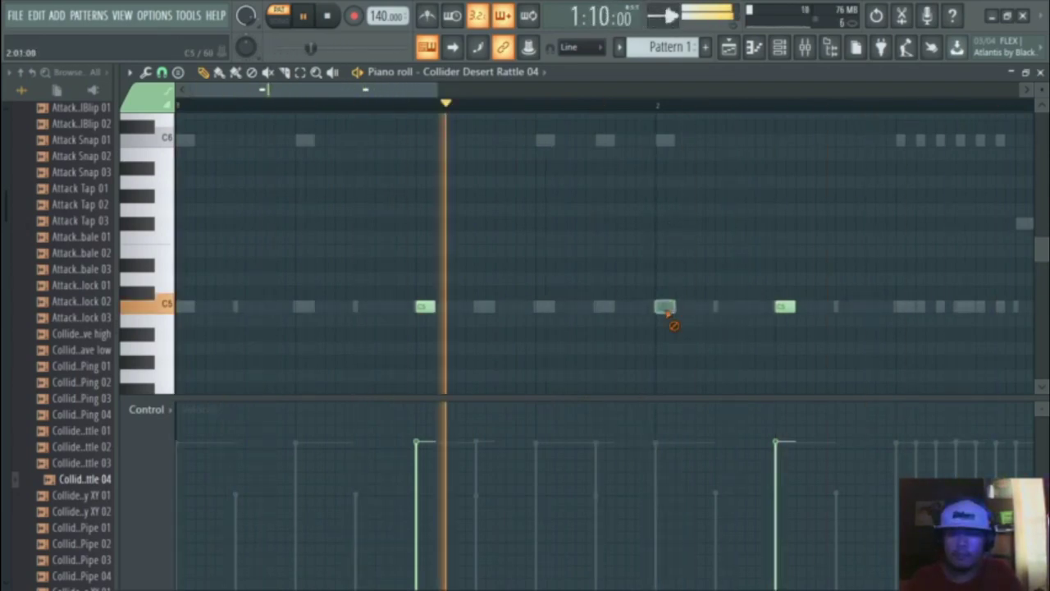
left_click(717, 307)
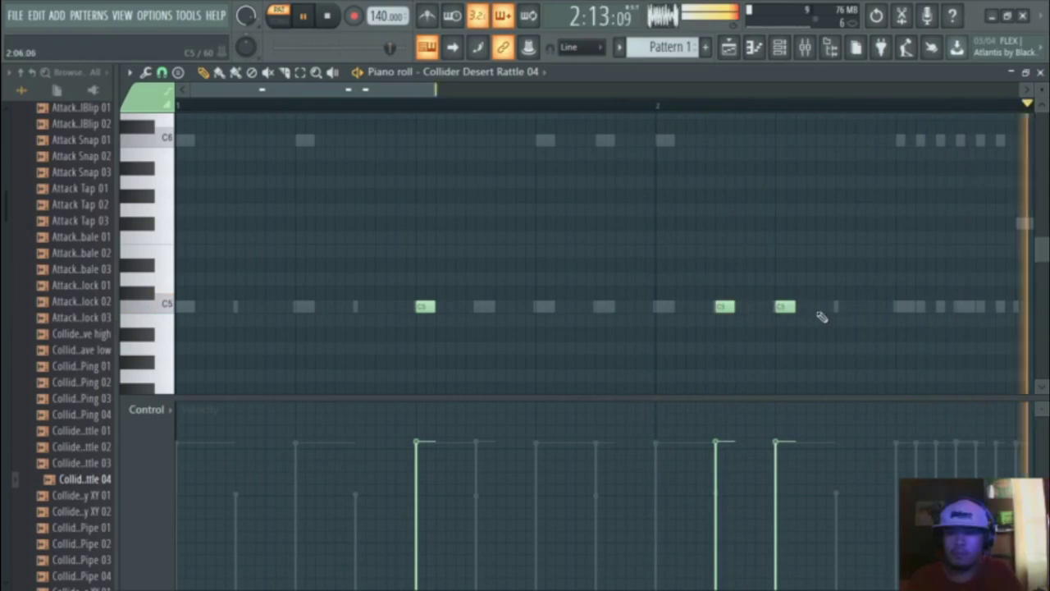
right_click(783, 306)
left_click(838, 308)
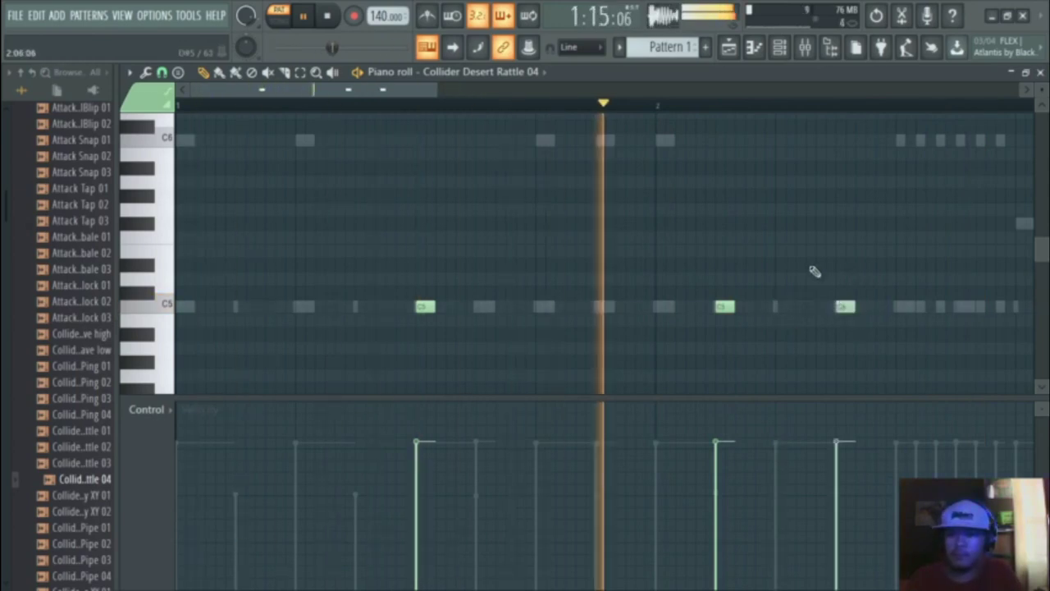
scroll(743, 219, "down", 2)
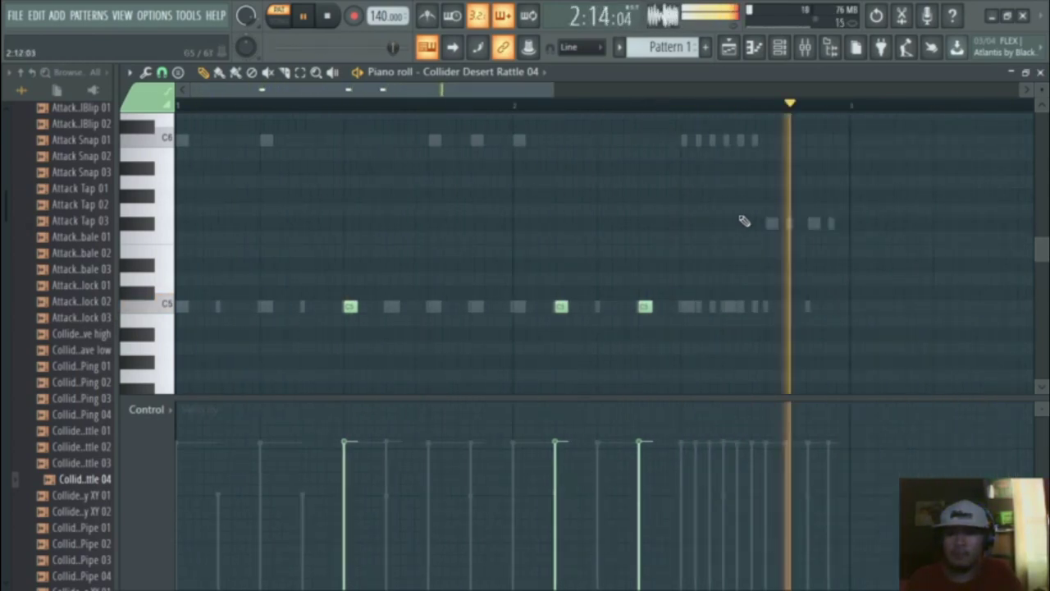
left_click(1039, 73)
- Audition more Collider percussion samples, from Collider Fifth Long through the Slack Roto sounds
scroll(78, 399, "down", 5)
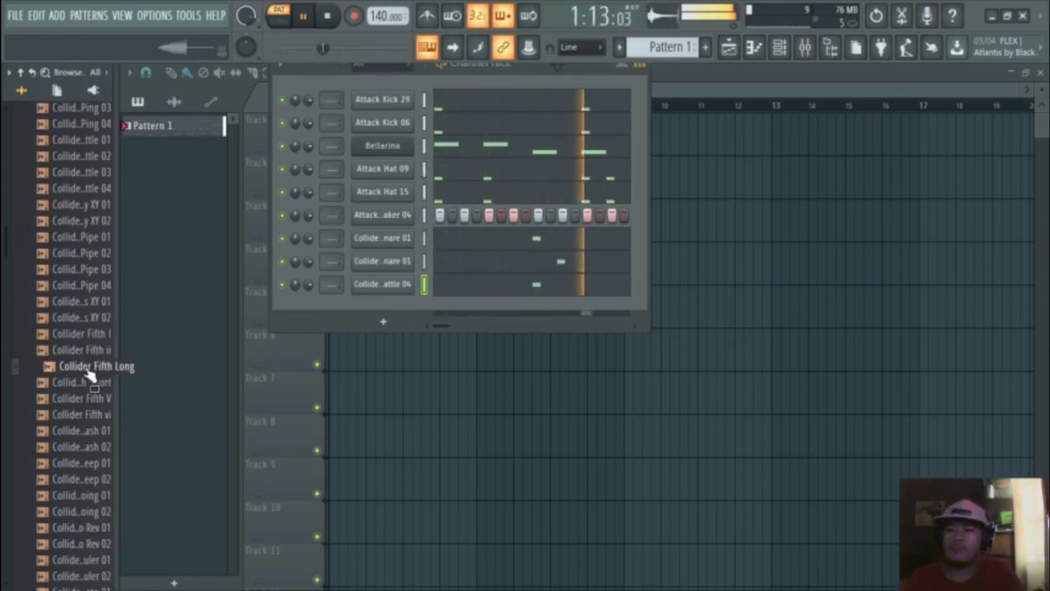
left_click(86, 398)
left_click(85, 415)
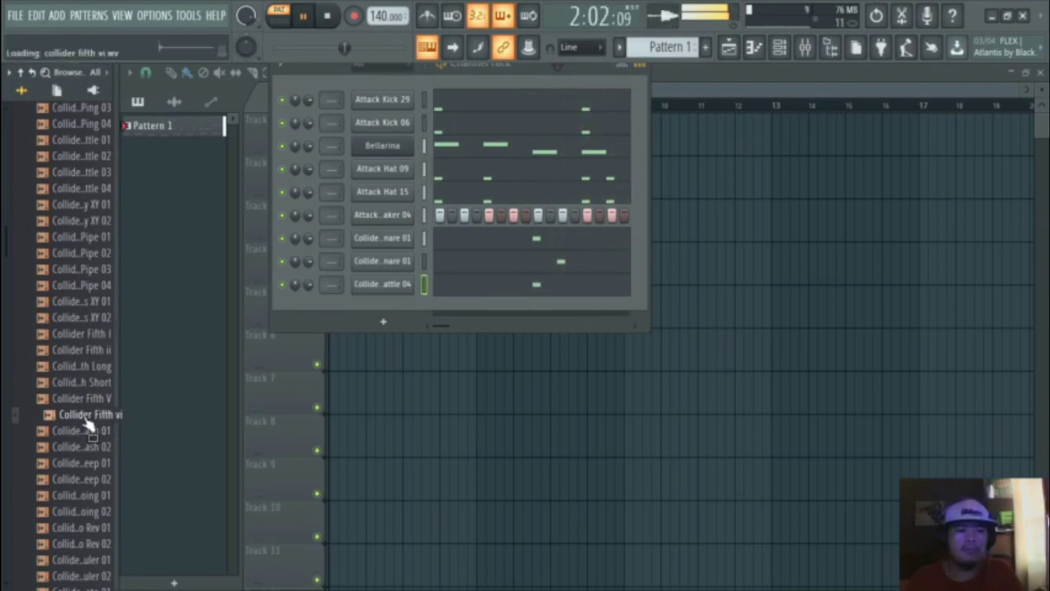
left_click(92, 512)
scroll(92, 512, "down", 2)
left_click(90, 497)
left_click(91, 482)
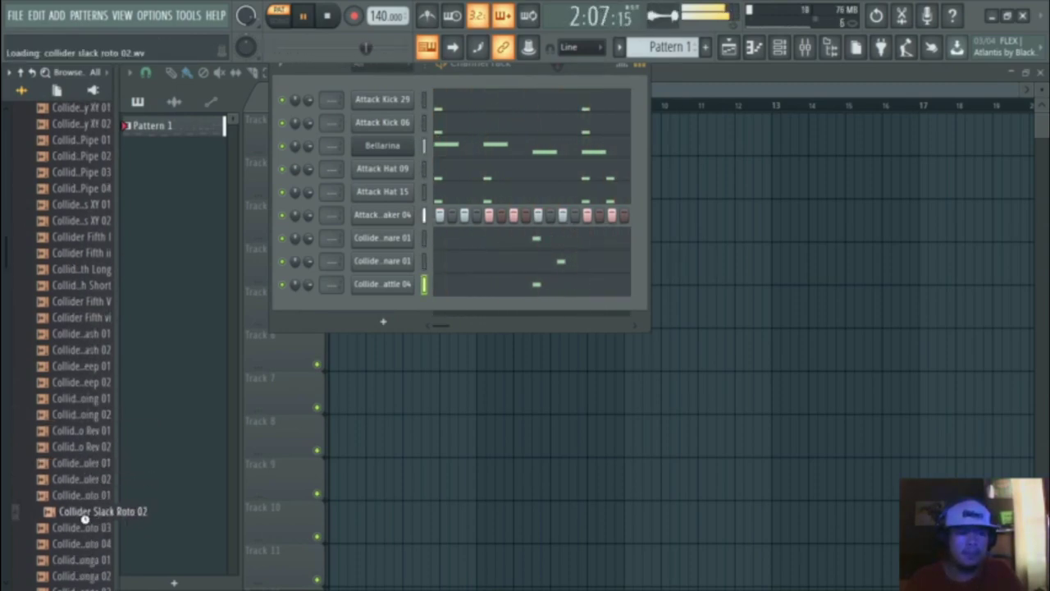
- Audition the Collider Third Walker Talker, Tuned Comb and Tuned Warp Glock percussion samples
scroll(85, 539, "down", 6)
left_click(86, 479)
left_click(86, 463)
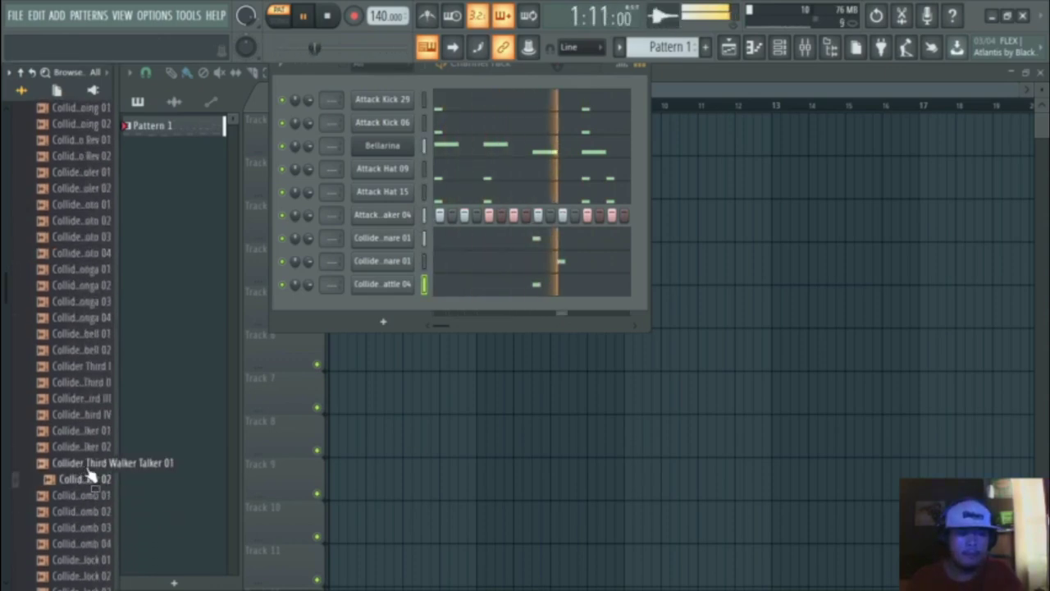
left_click(90, 494)
left_click(91, 528)
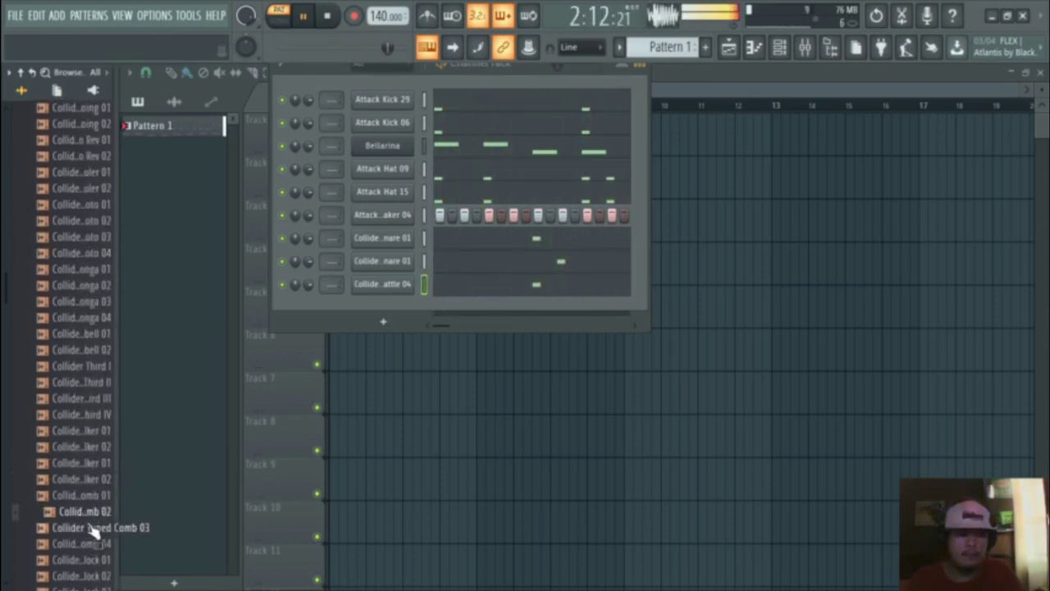
left_click(86, 574)
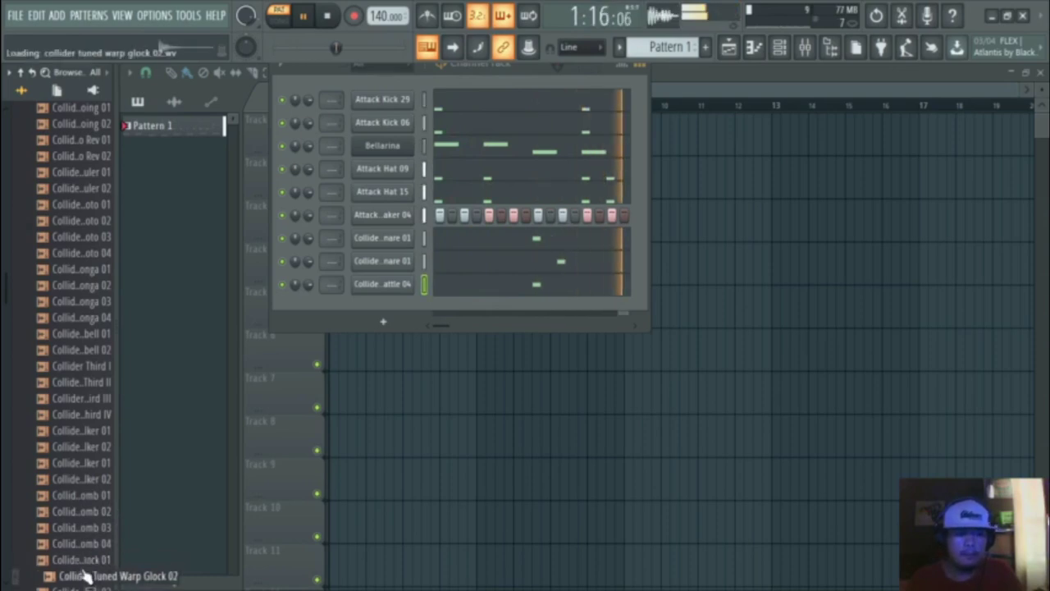
scroll(82, 492, "down", 2)
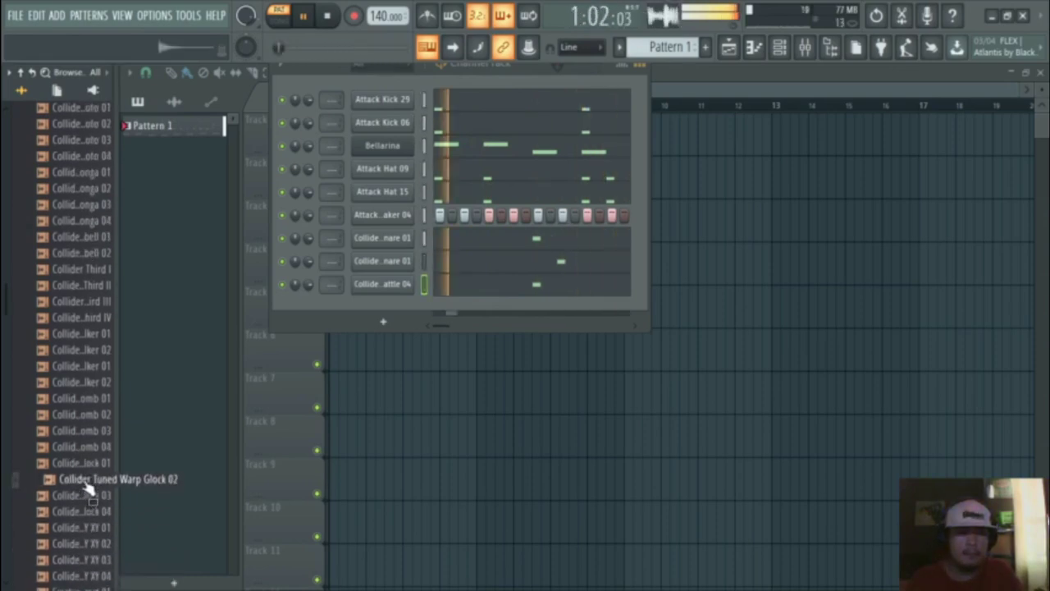
left_click(88, 500)
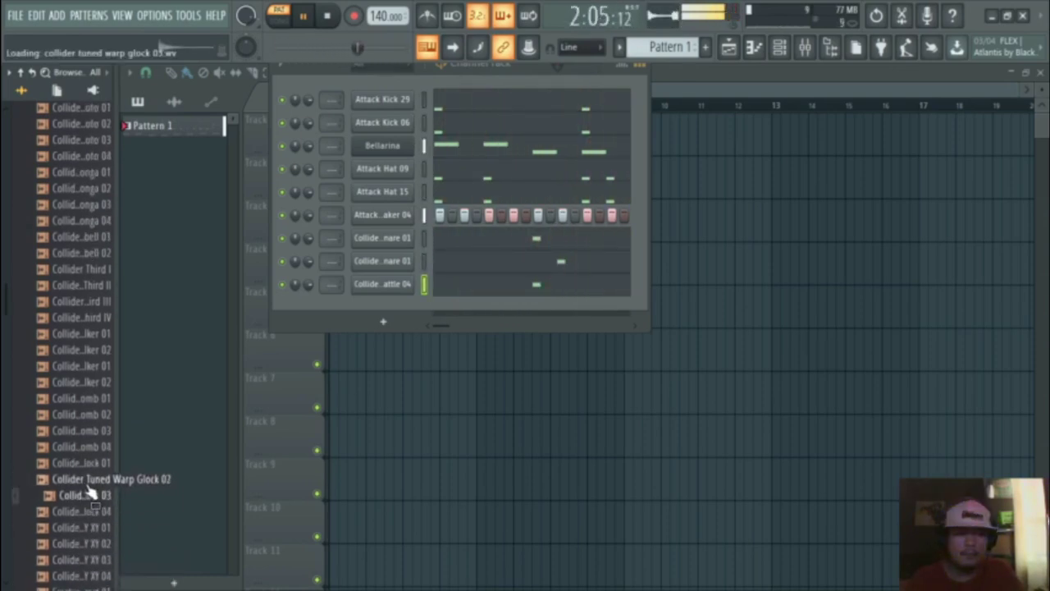
- Add Collider Tuned Warp Glock 01 as a new channel below Collider Desert Rattle 04 and open its piano roll
left_click_drag(95, 466, 402, 305)
right_click(414, 305)
left_click(451, 309)
- Place a Collider Tuned Warp Glock 01 note at the start of bar 1, tune it to B4 and play it back
key("space")
key("space")
key("space")
left_click(181, 306)
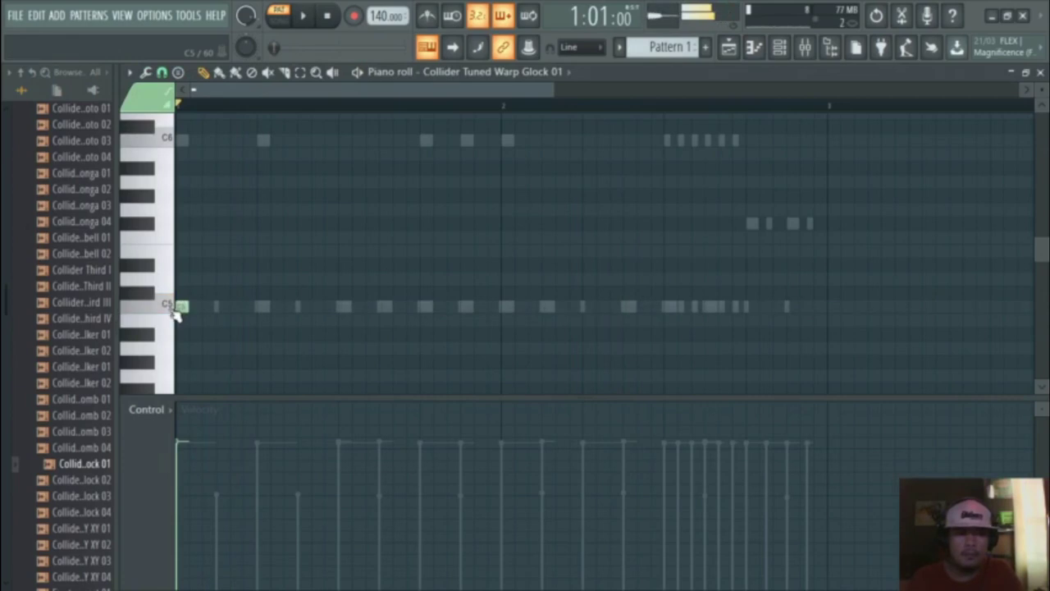
left_click(161, 370)
left_click(180, 303)
key("space")
key("space")
left_click_drag(182, 308, 174, 326)
key("space")
key("space")
key("space")
key("space")
- Try a second glock note on step 9 of bar 1 at different pitches and remove it
left_click(344, 348)
key("space")
key("space")
left_click_drag(343, 348, 344, 318)
key("space")
right_click(346, 325)
- Add glock notes in bar 2, B4 on step 9 and C5 on step 13, and close the piano roll
left_click(670, 320)
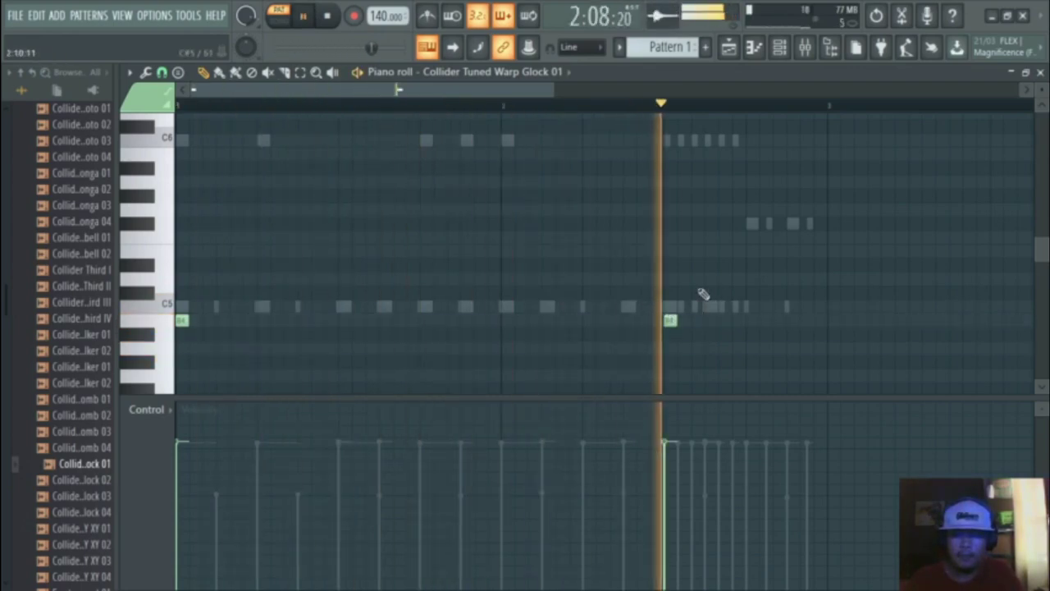
left_click(752, 308)
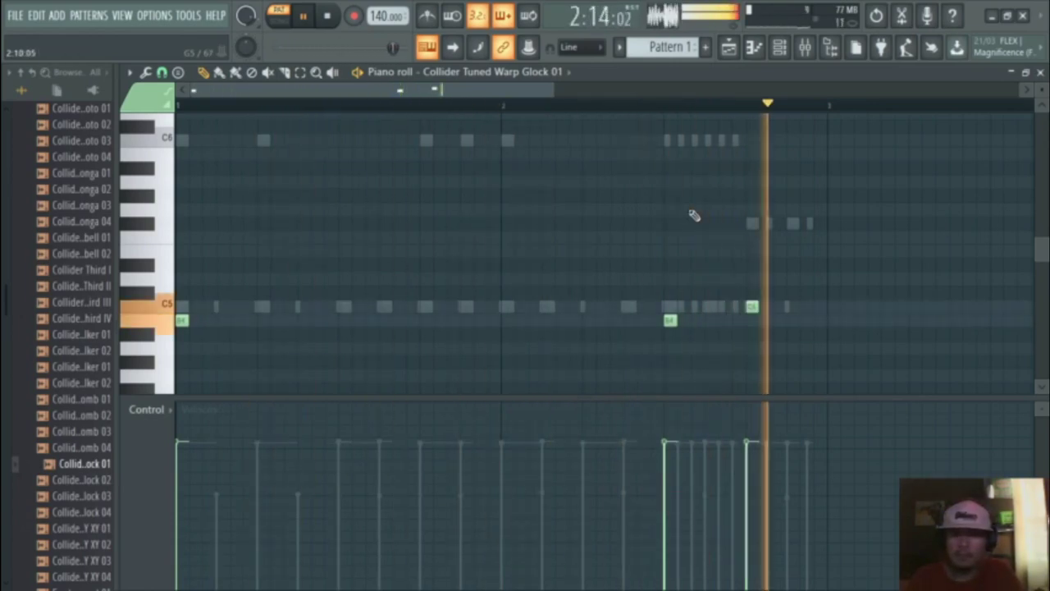
left_click(1040, 73)
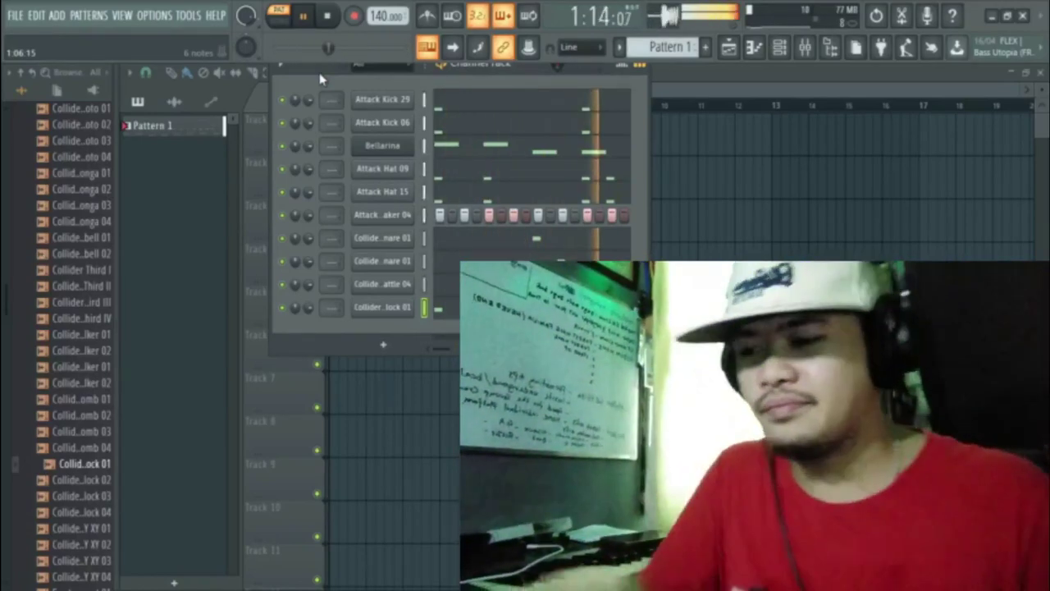
- Stop playback and route the ten channels, from Attack Kick 29 to Collider Tuned Warp Glock 01, to mixer tracks 1 to 10 in order
left_click_drag(312, 78, 334, 150)
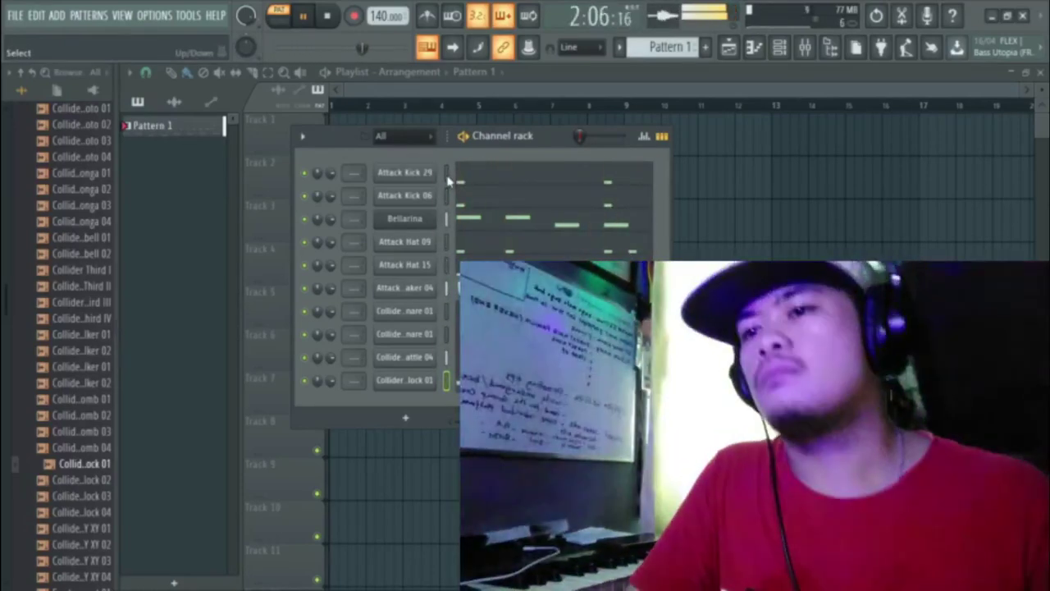
key("space")
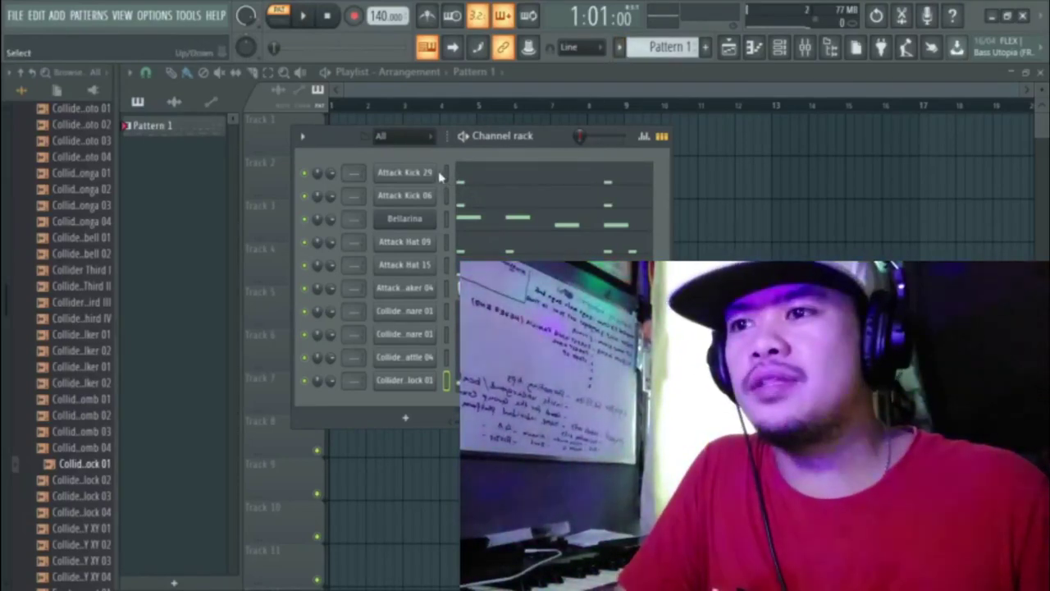
scroll(359, 173, "up", 1)
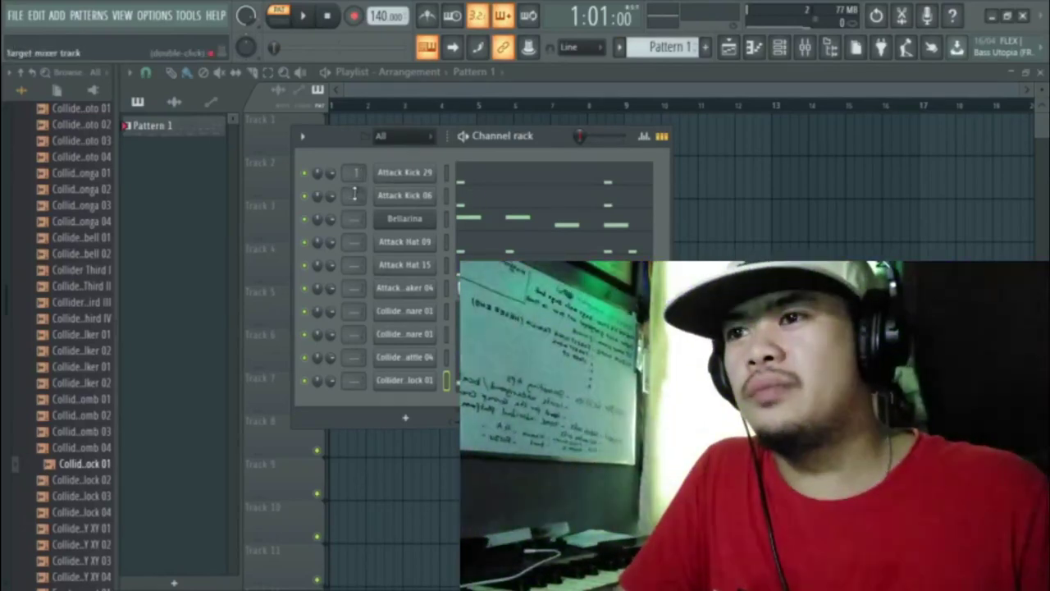
scroll(348, 200, "up", 1)
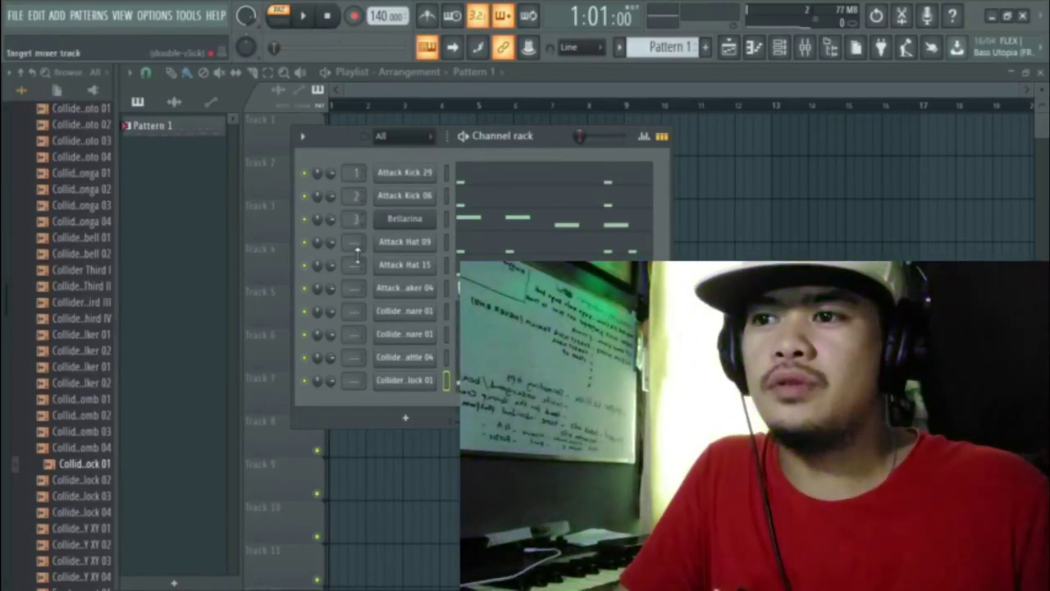
scroll(358, 257, "up", 2)
scroll(356, 243, "up", 3)
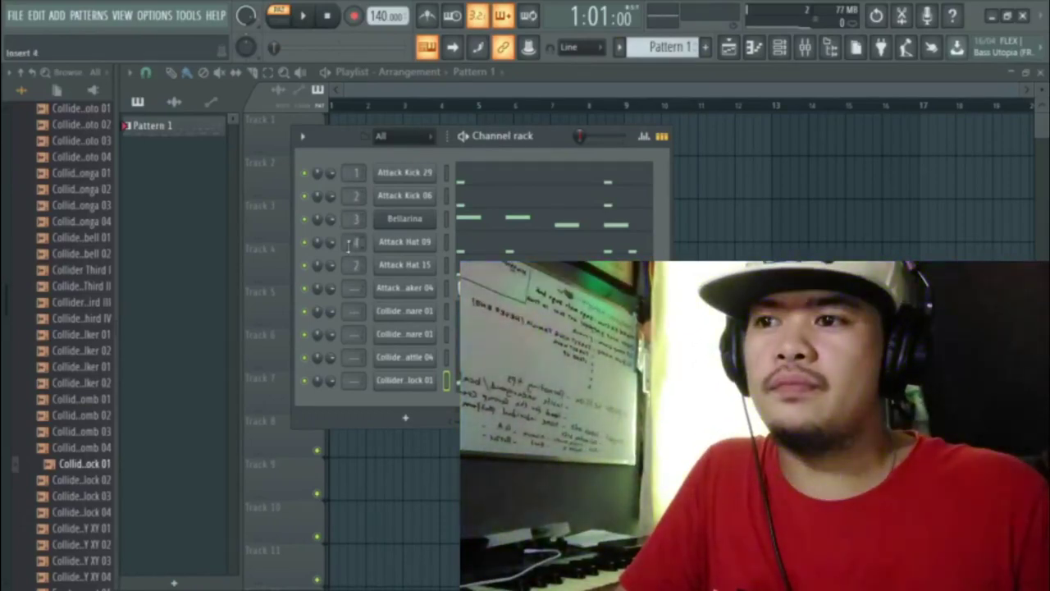
scroll(350, 265, "up", 1)
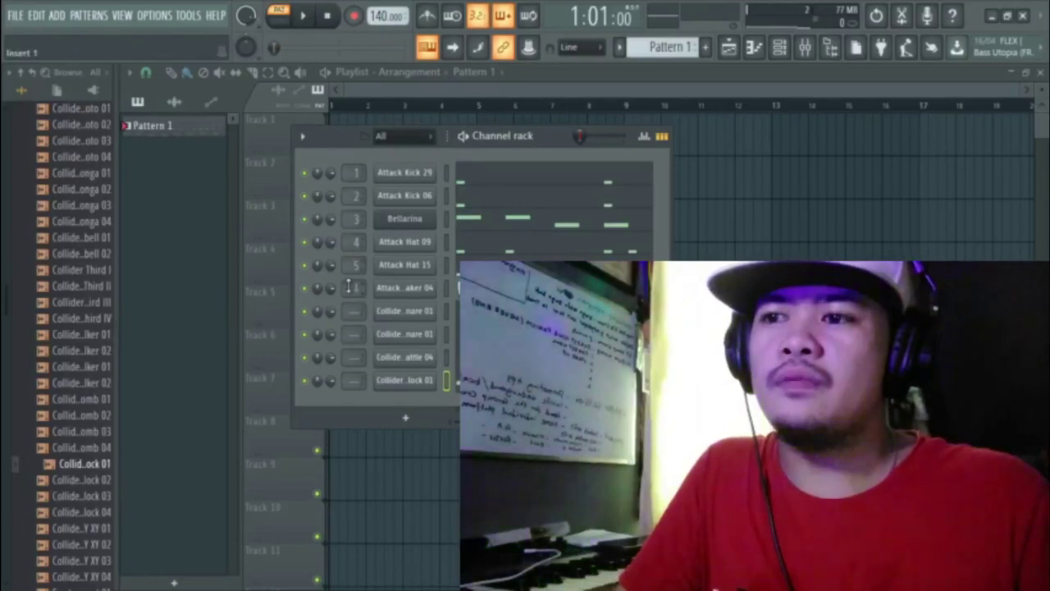
scroll(350, 309, "up", 1)
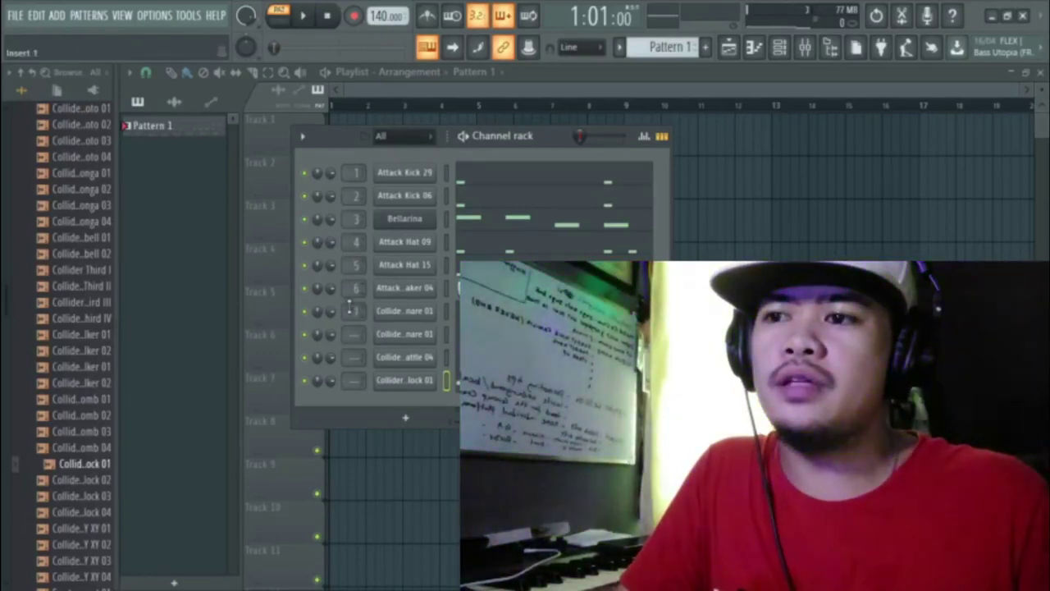
scroll(350, 310, "up", 2)
scroll(351, 334, "up", 4)
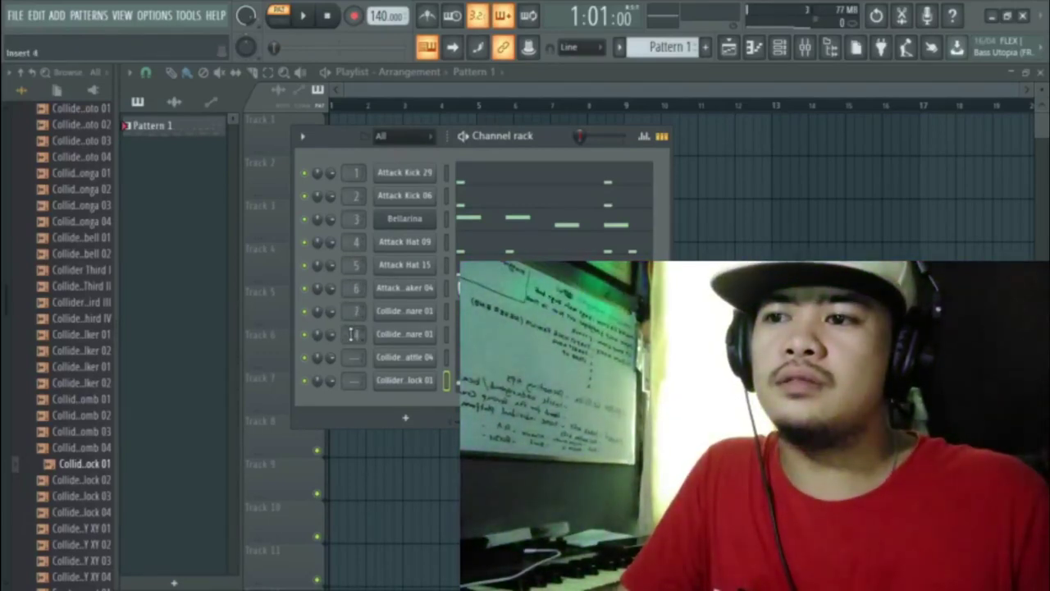
scroll(347, 355, "up", 5)
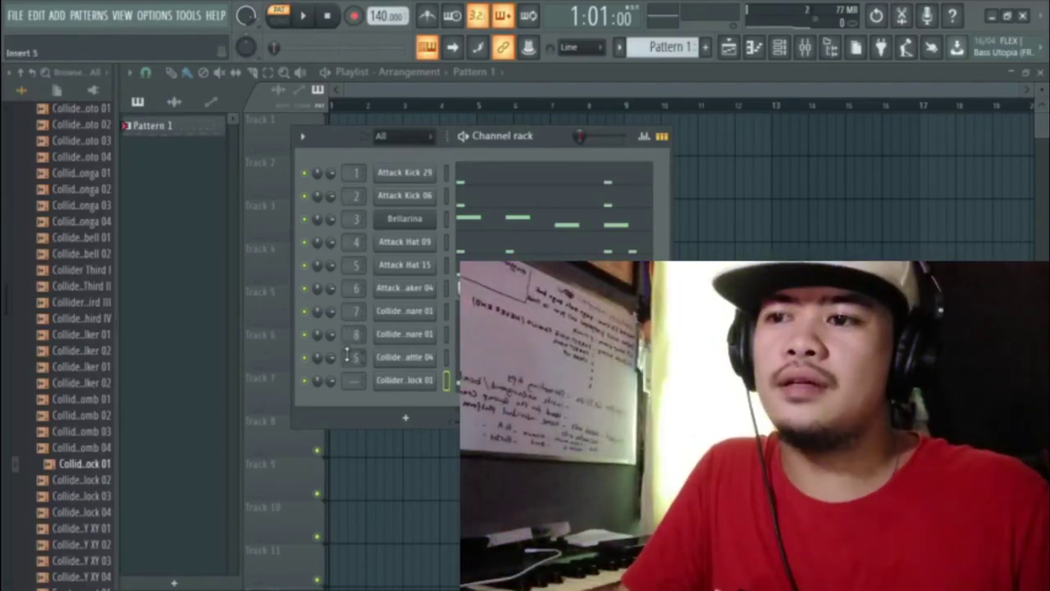
scroll(352, 381, "up", 4)
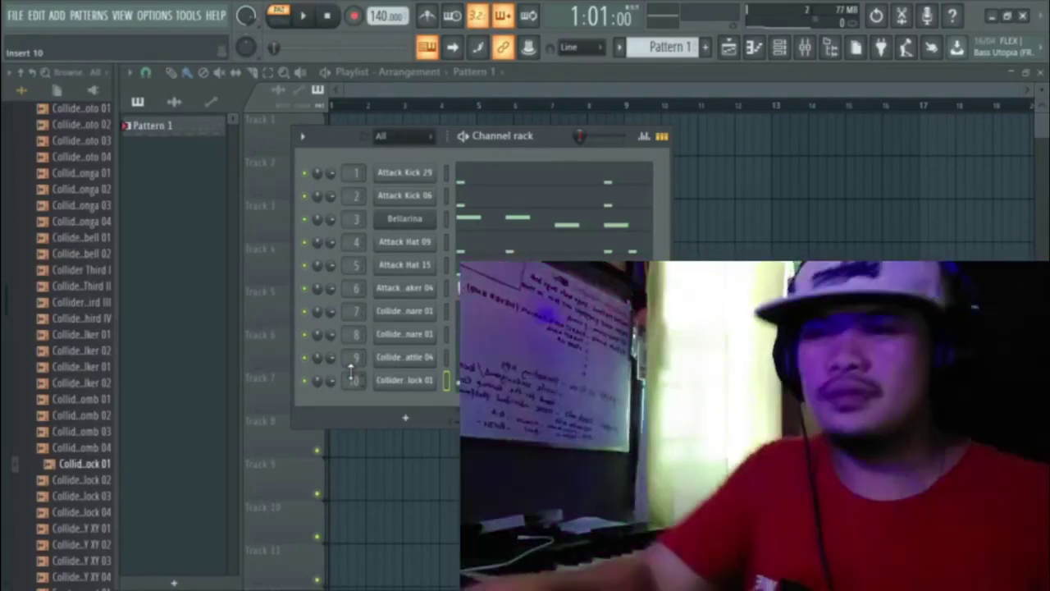
- Split Pattern 1 into a separate pattern for each channel and close the channel rack
left_click(620, 49)
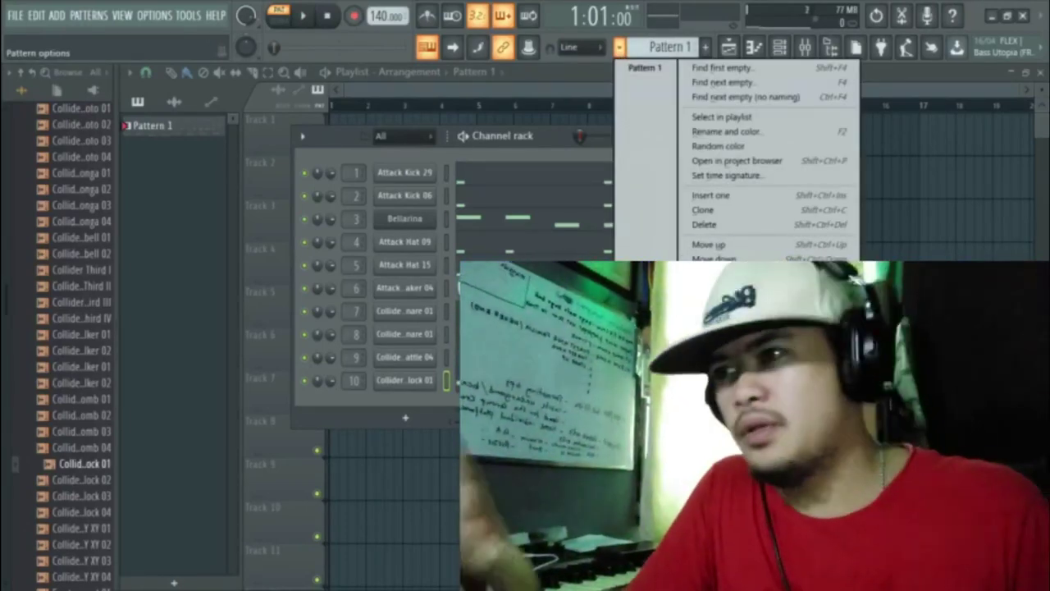
left_click(722, 279)
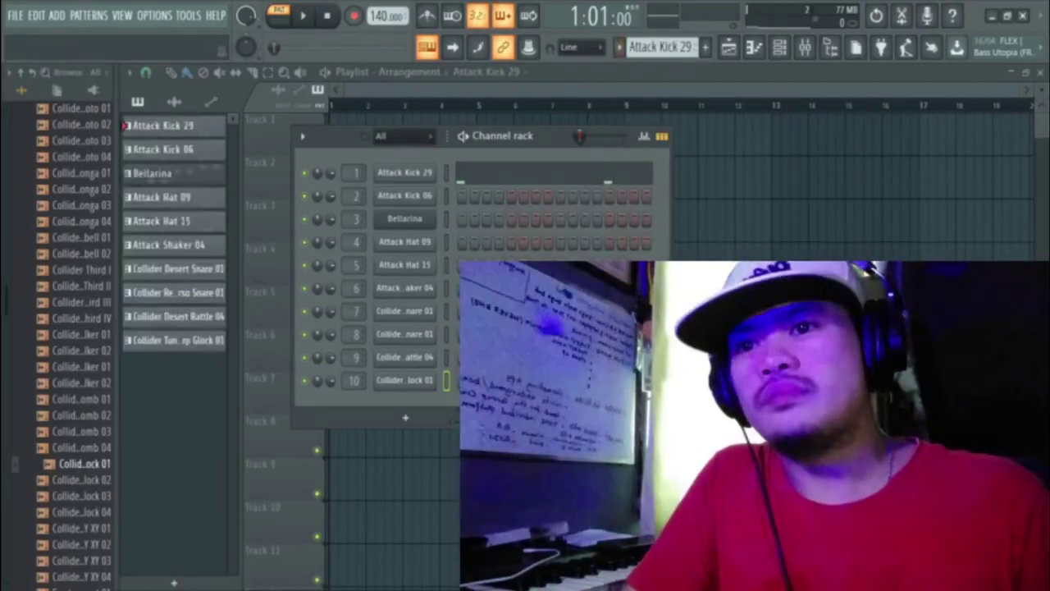
left_click(592, 86)
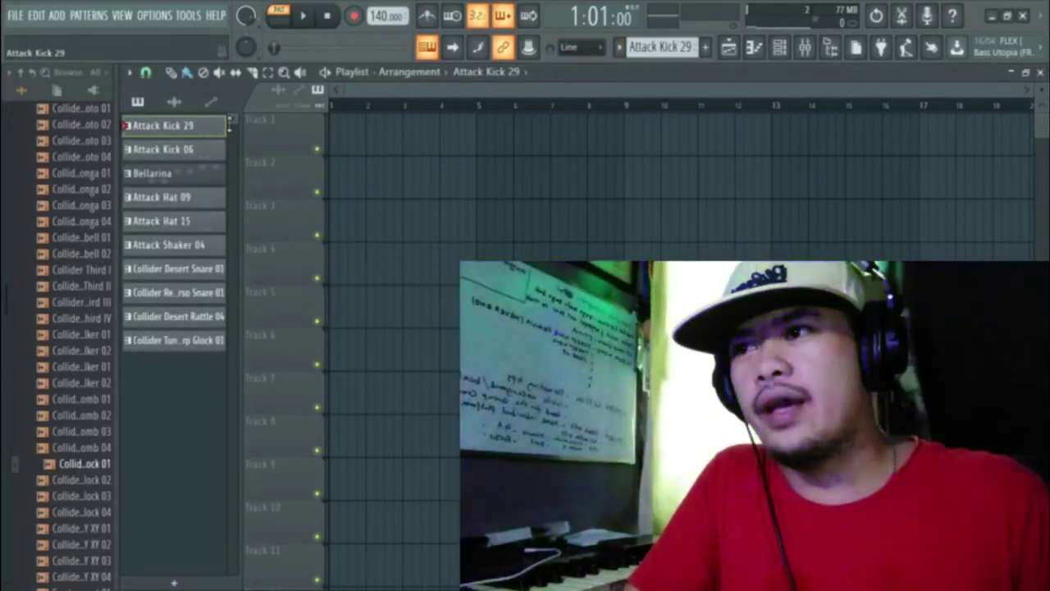
- Place Attack Kick 29, Attack Kick 06, Bellarina, Attack Hat 09 and Attack Hat 15 at bar 1 on playlist tracks 1 to 5
left_click(343, 134)
left_click(188, 159)
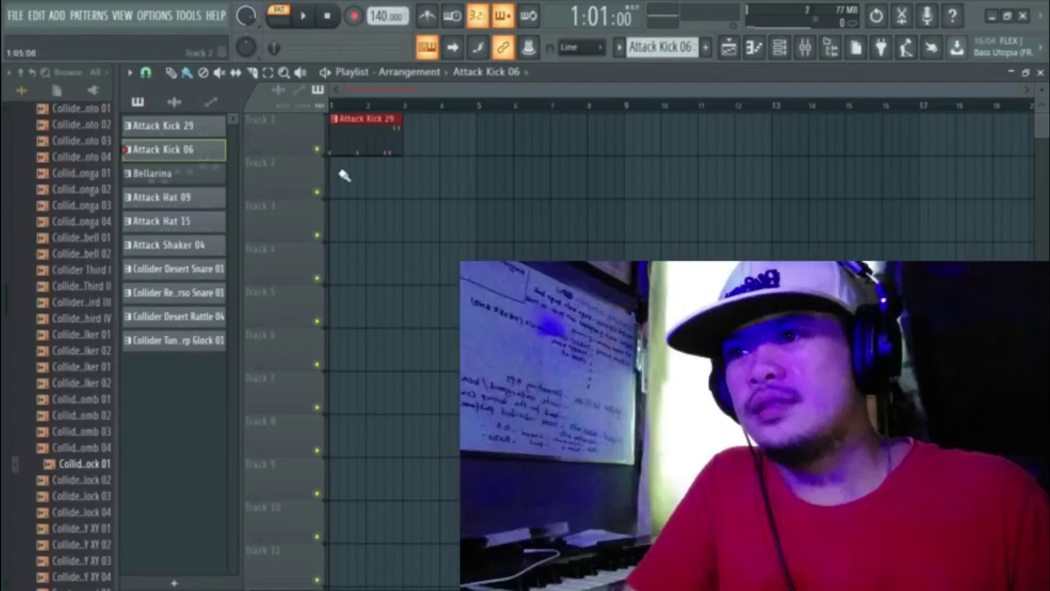
left_click(343, 172)
left_click(218, 173)
left_click(351, 215)
left_click(197, 197)
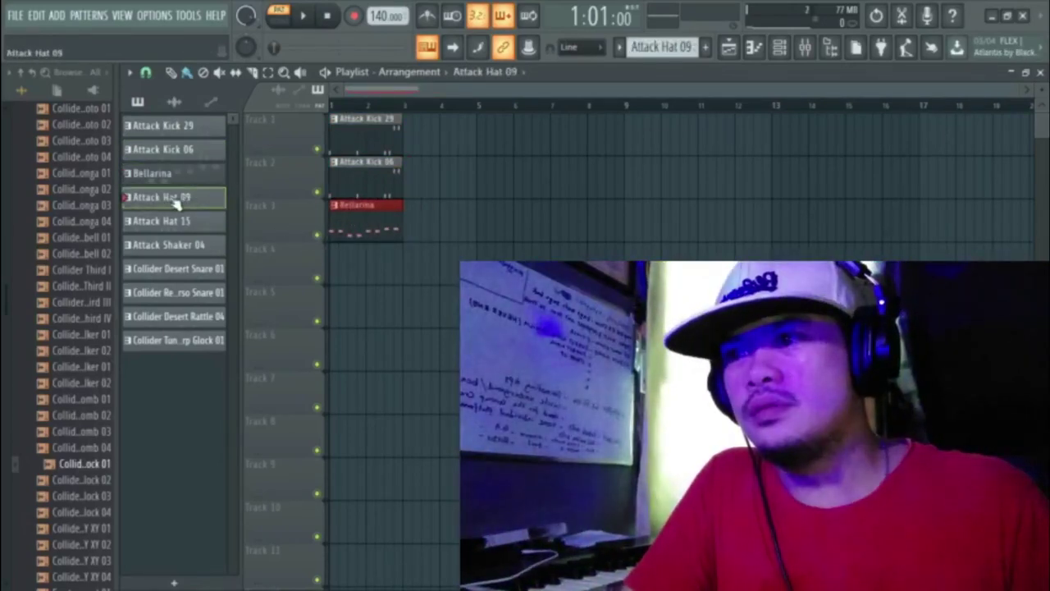
left_click_drag(176, 205, 370, 274)
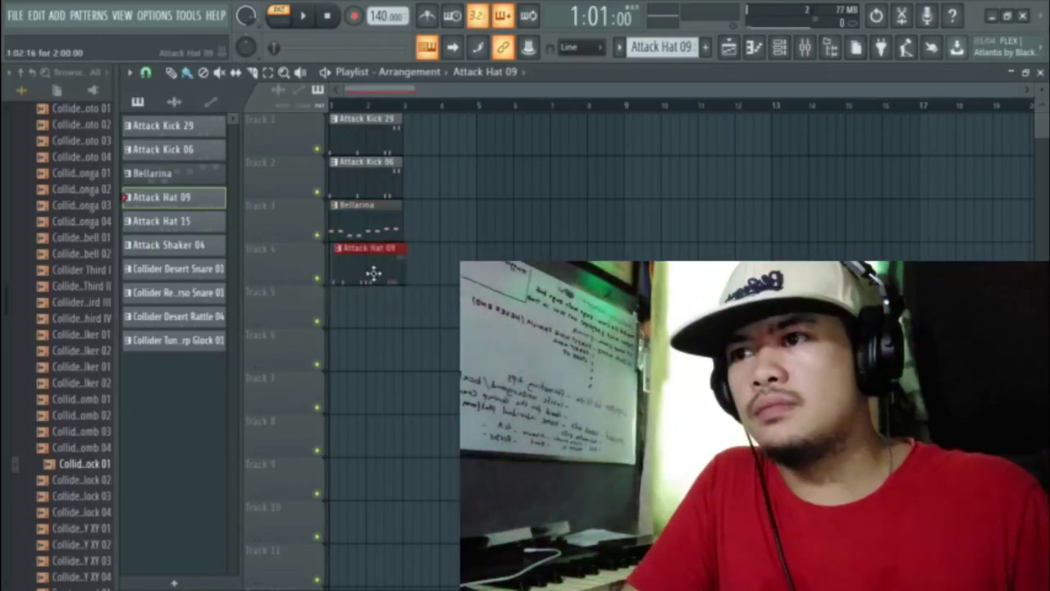
left_click(194, 223)
left_click(351, 297)
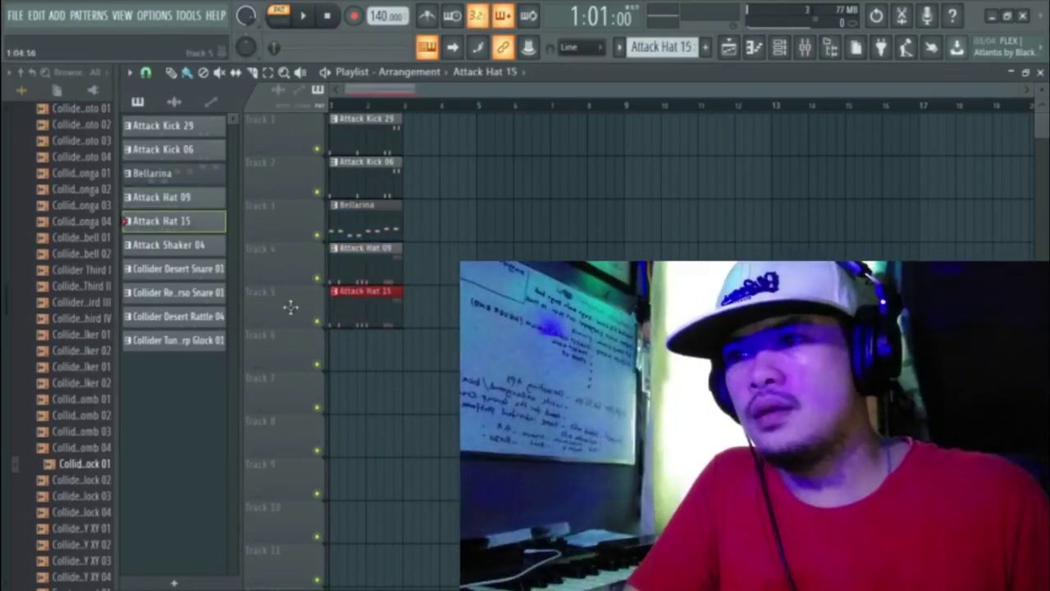
- Place Attack Shaker 04 and Collider Desert Snare 01 on track 6 and Collider Reverso Snare 01 on track 7, all at bar 1
left_click(158, 250)
left_click(361, 345)
left_click(201, 269)
left_click_drag(371, 412, 345, 363)
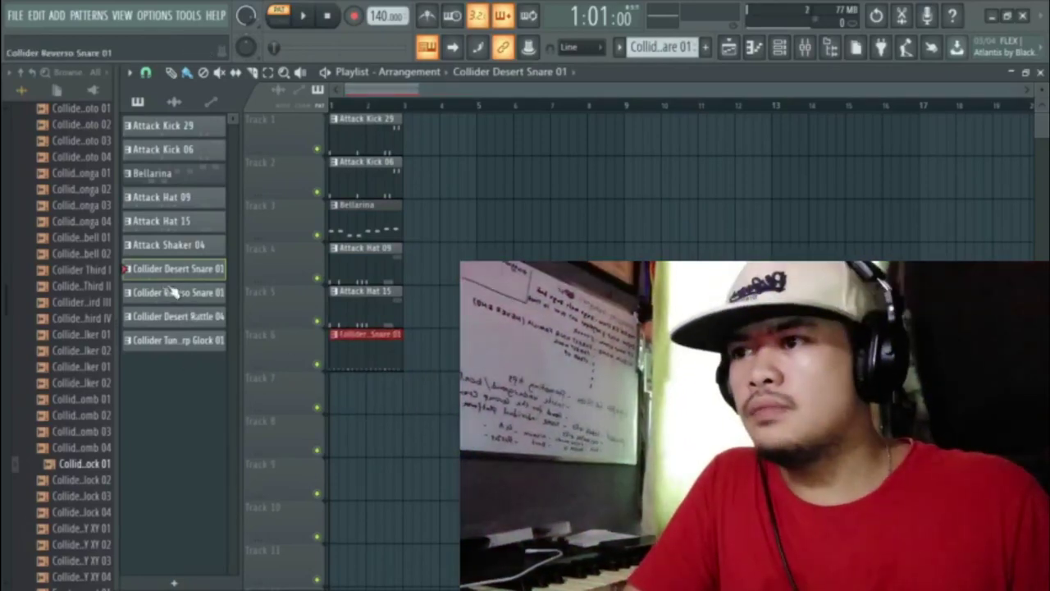
left_click(189, 301)
left_click_drag(347, 392, 328, 396)
- Place Collider Desert Rattle 04 on track 8 and Collider Tuned Warp Glock 01 on track 9, both aligned to bar 1
left_click(197, 317)
left_click(376, 427)
left_click_drag(369, 425, 334, 425)
left_click(207, 341)
left_click(369, 490)
left_click_drag(396, 484, 361, 485)
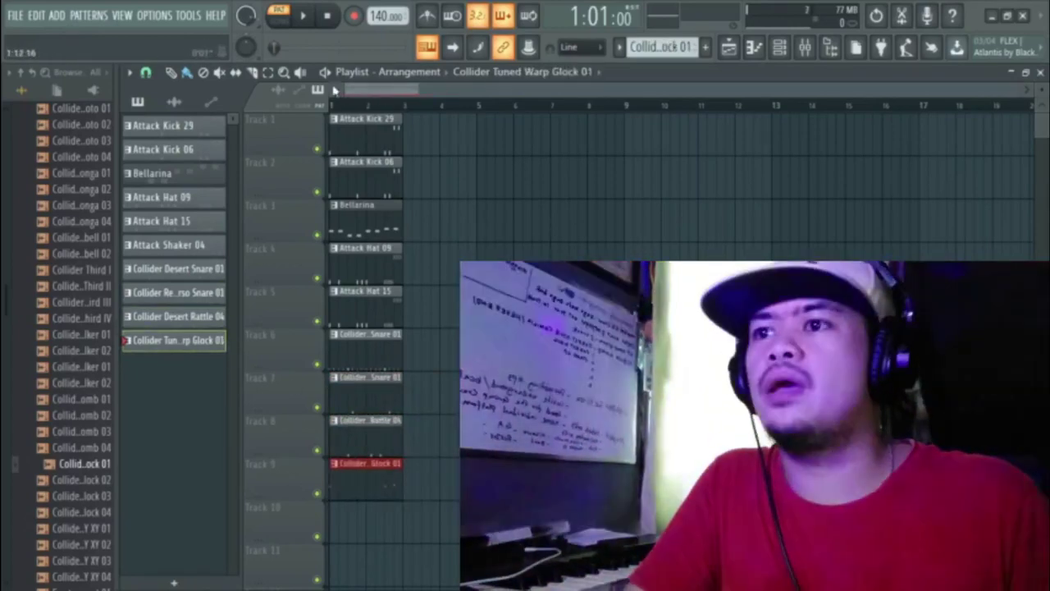
- Play the song while trying Attack Hat 15 on track 10 and Attack Shaker 04 on track 11, and remove both clips
key("space")
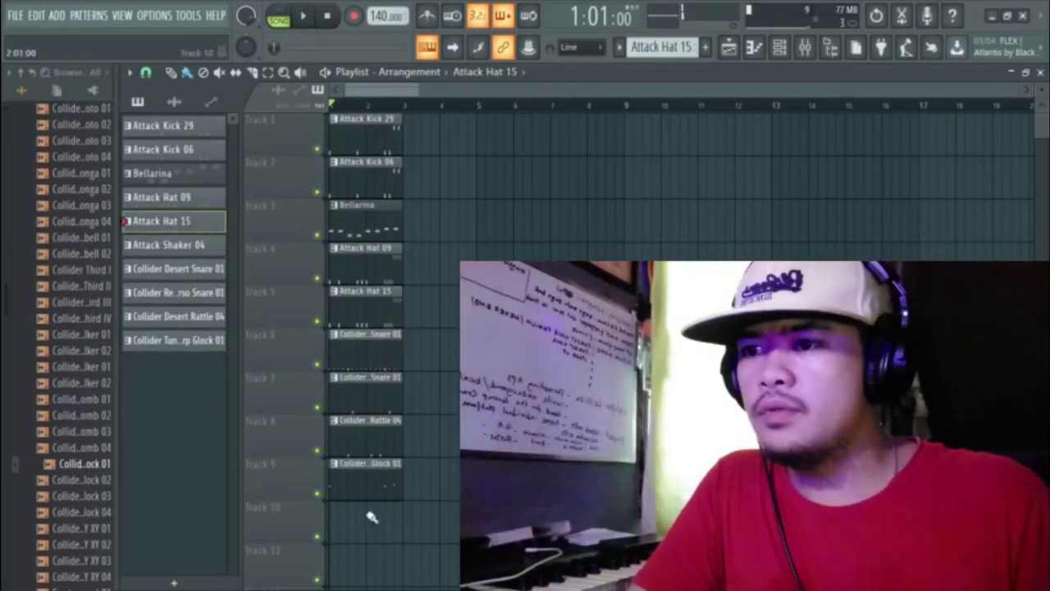
left_click(379, 559)
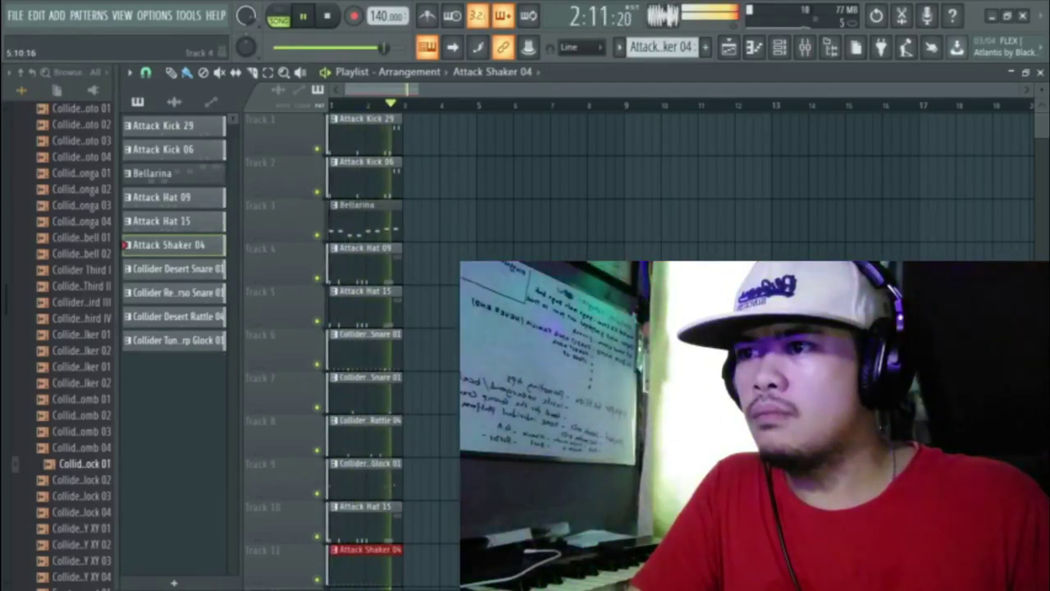
scroll(394, 492, "down", 2)
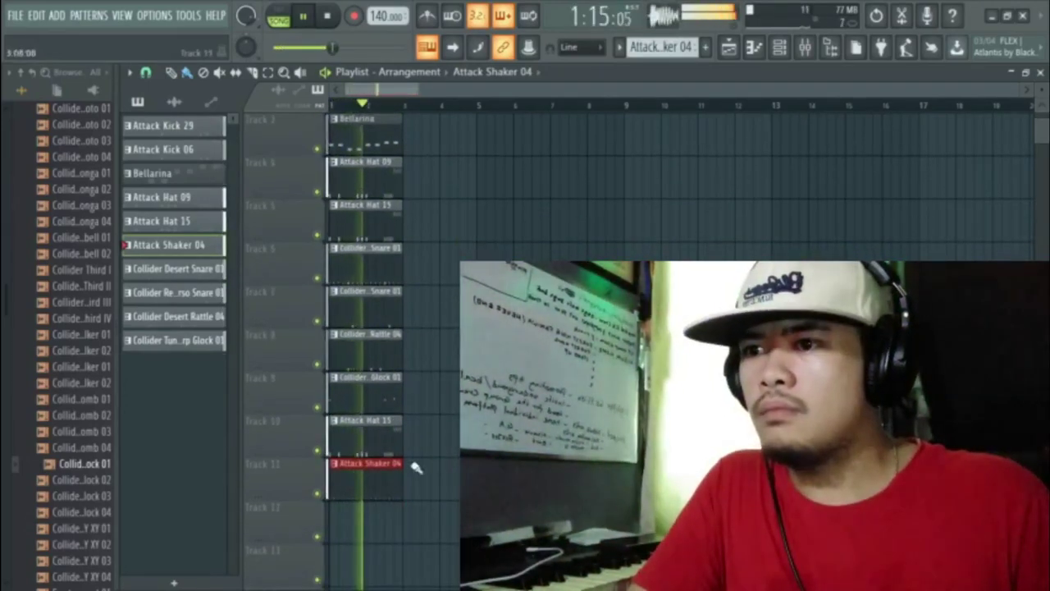
right_click(374, 484)
scroll(373, 483, "up", 1)
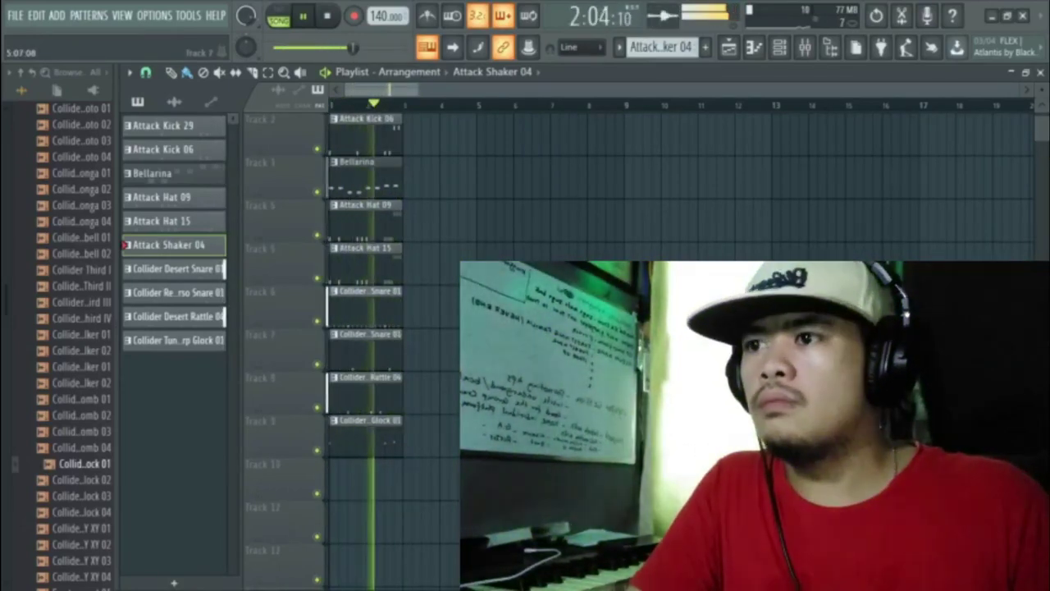
- Place Attack Shaker 04 on track 10 at bar 1 and repeat all clips five times, filling bars 1 to 12
left_click_drag(197, 248, 338, 464)
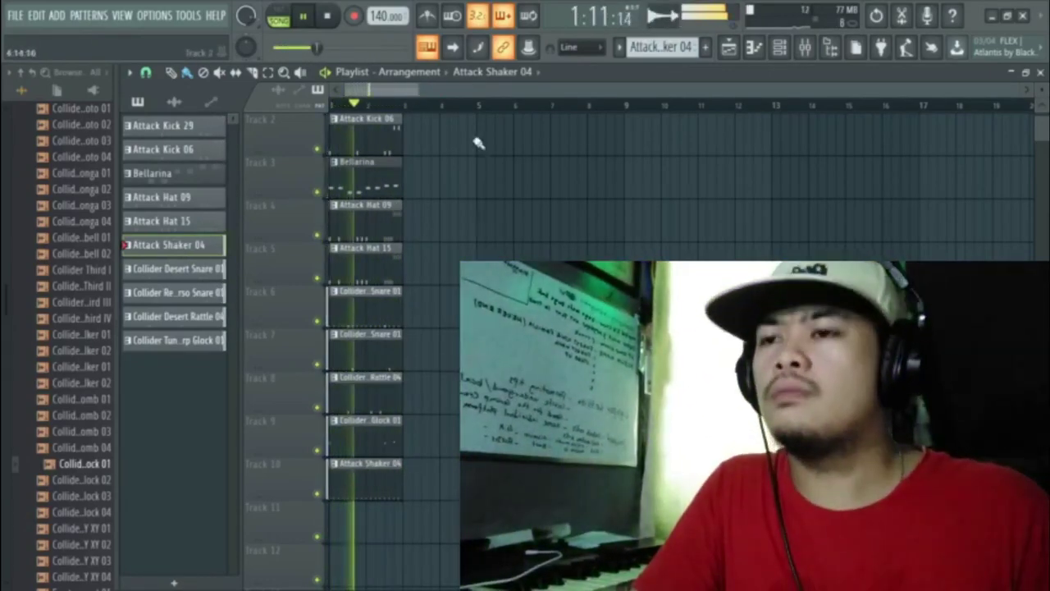
key("ctrl+a")
key("space")
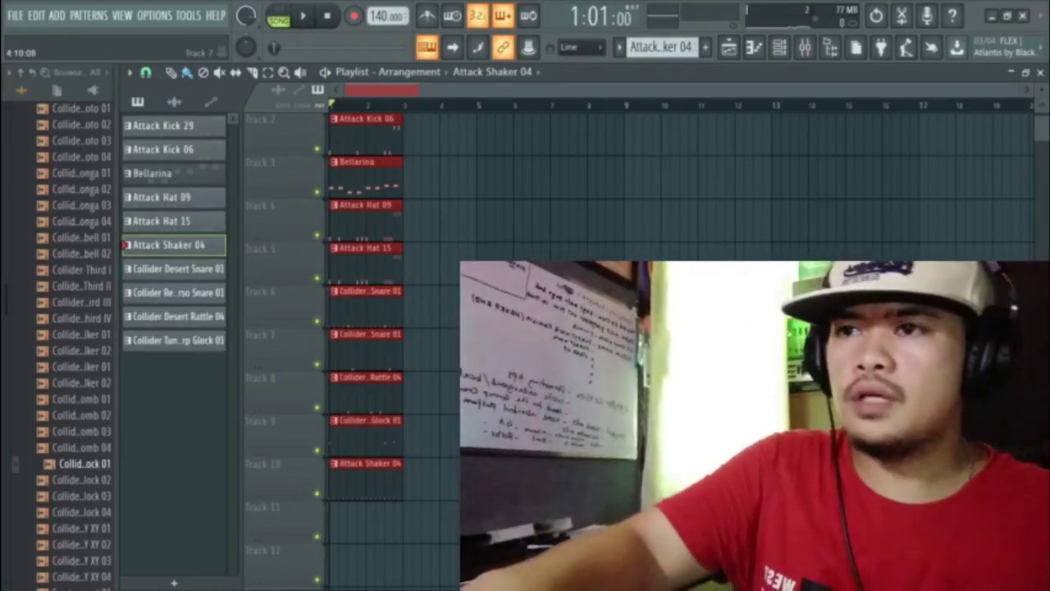
key("ctrl+b")
key("ctrl+b")
key("ctrl+b")
key("ctrl+b")
key("ctrl+b")
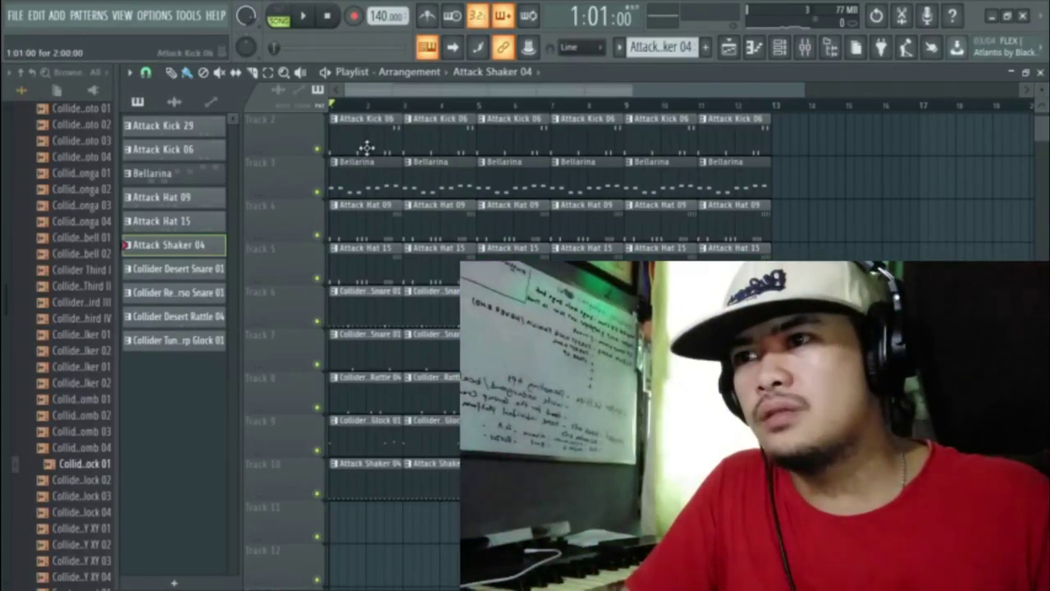
- Remove the Collider Desert Snare 01 and Attack Shaker 04 clips from bars 1–2 on tracks 6 and 10, checking playback
left_click(333, 79)
key("space")
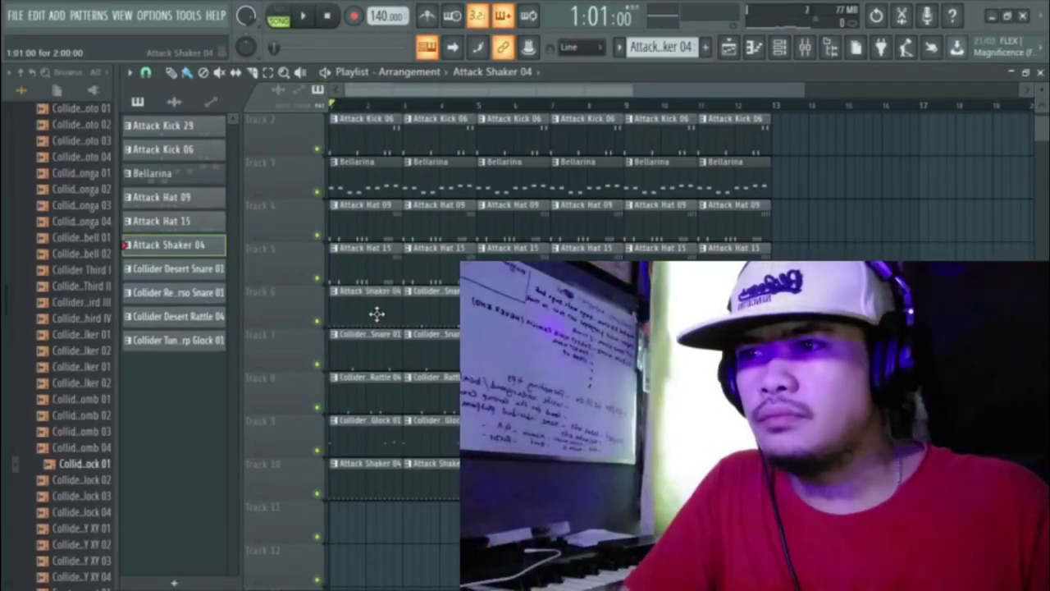
key("space")
key("space")
key("space")
right_click(372, 493)
key("space")
key("space")
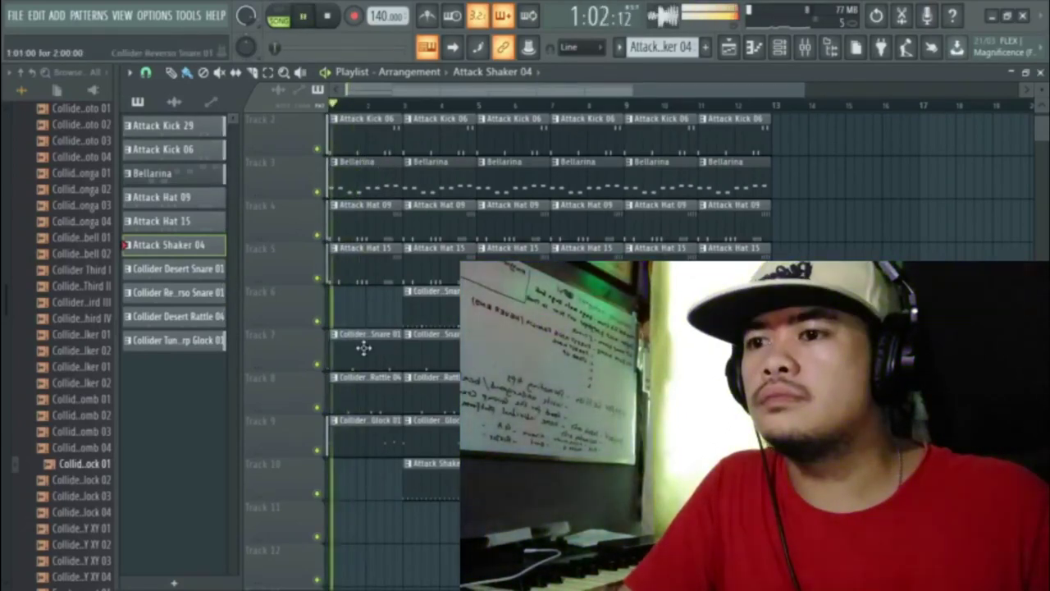
- Remove the Collider glock, rattle and Reverso Snare clips from bars 1–2 and play the song from the start
key("space")
right_click(362, 438)
right_click(375, 404)
right_click(377, 354)
key("space")
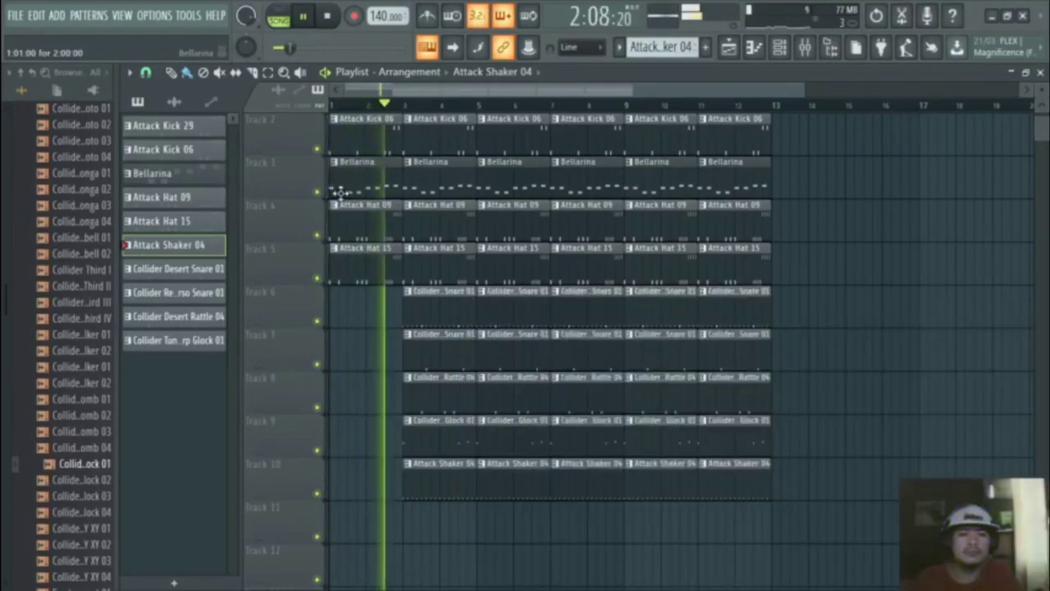
key("space")
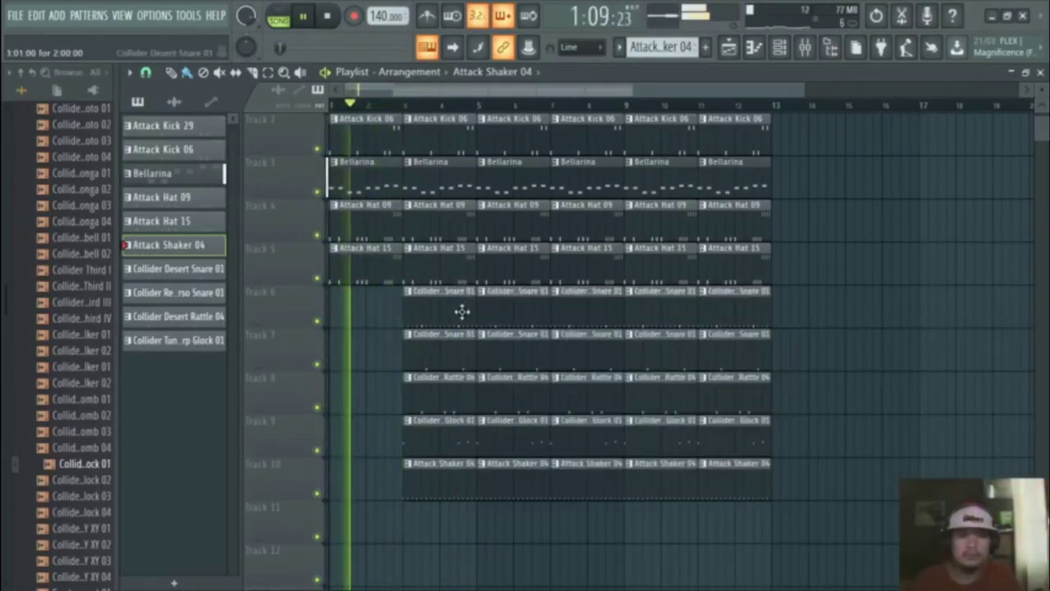
- Remove the snare, rattle and shaker clips from bars 3–4 on tracks 6, 7, 8 and 10
key("space")
right_click(449, 316)
left_click(448, 316)
right_click(449, 401)
right_click(444, 365)
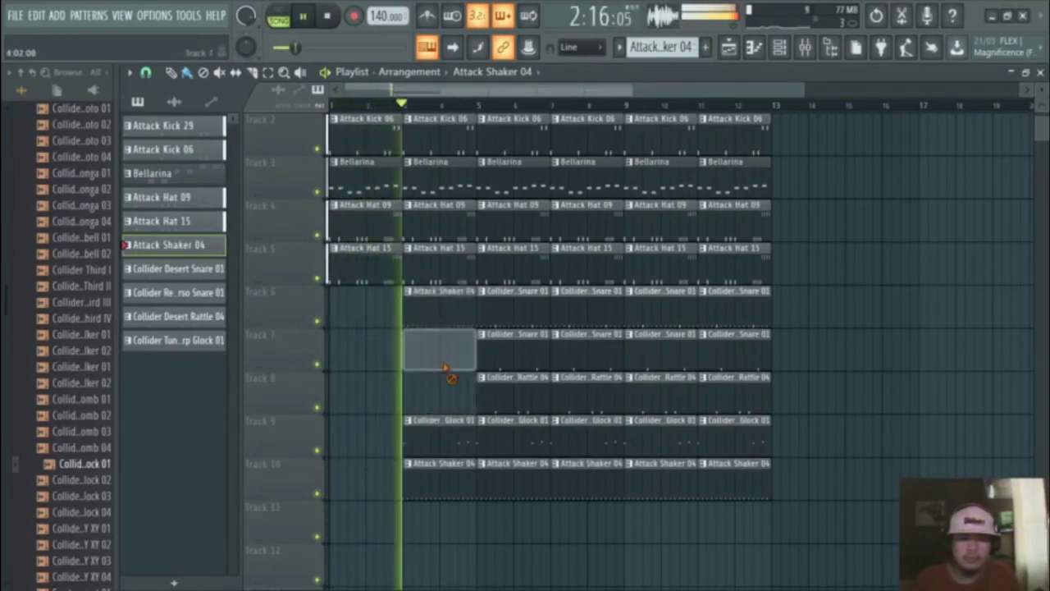
right_click(424, 470)
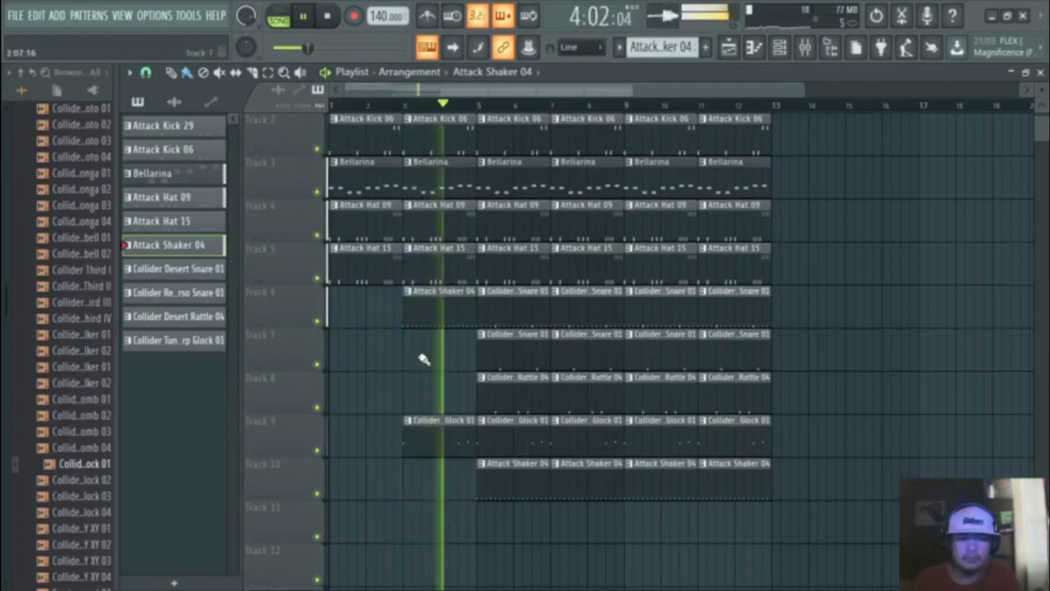
right_click(446, 301)
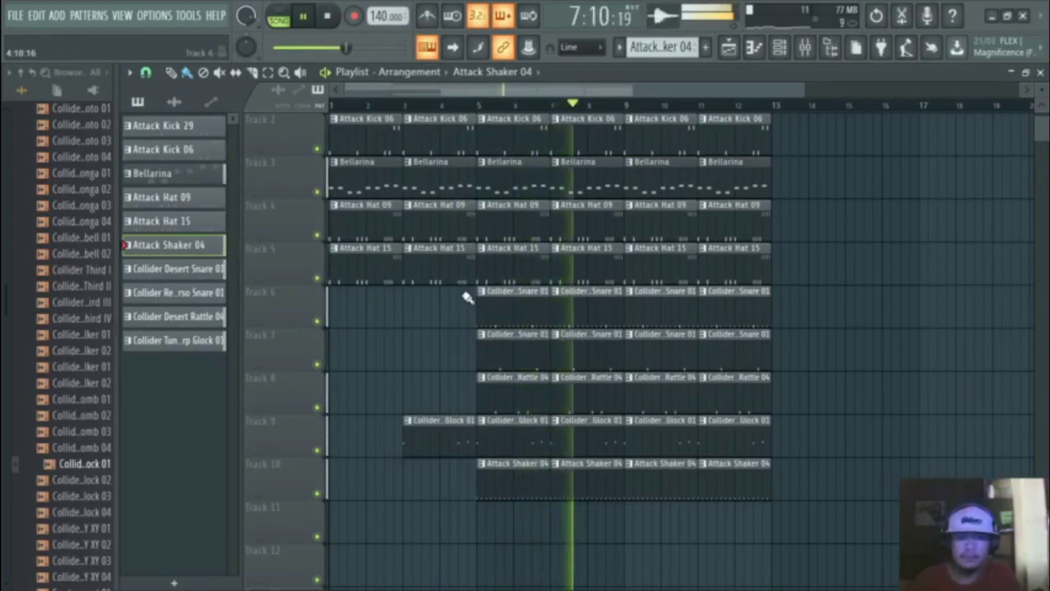
- Stop playback and remove the Attack Kick 06 clips from bars 1–4
key("space")
key("space")
key("space")
right_click(358, 139)
right_click(425, 145)
key("space")
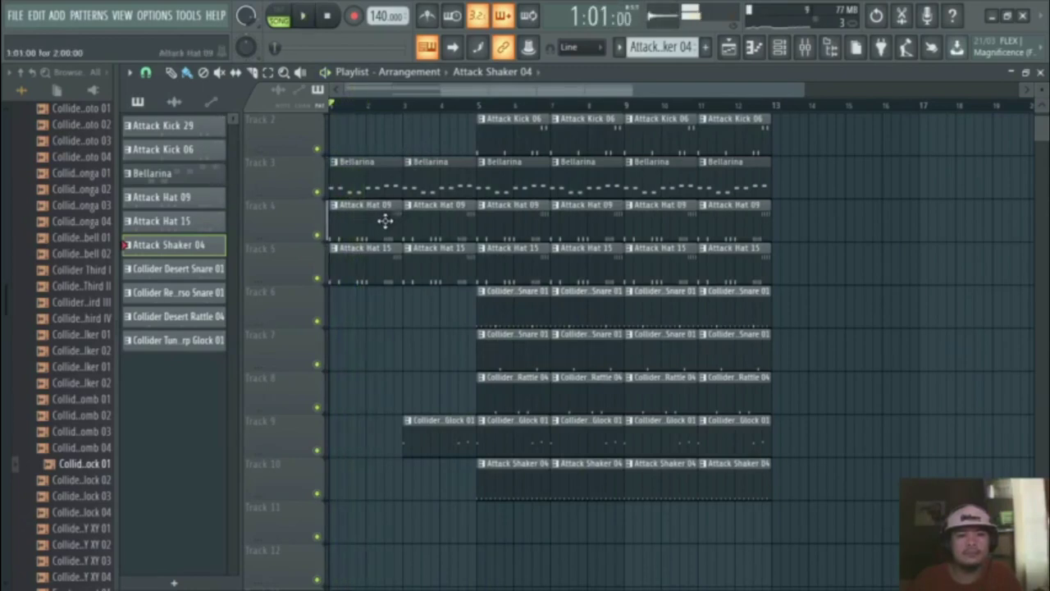
- Remove the Attack Hat 09 and Attack Hat 15 clips from bars 1–4, and clear the Attack Kick 29 clips from track 1
right_click(385, 221)
right_click(435, 223)
right_click(443, 261)
right_click(375, 264)
key("space")
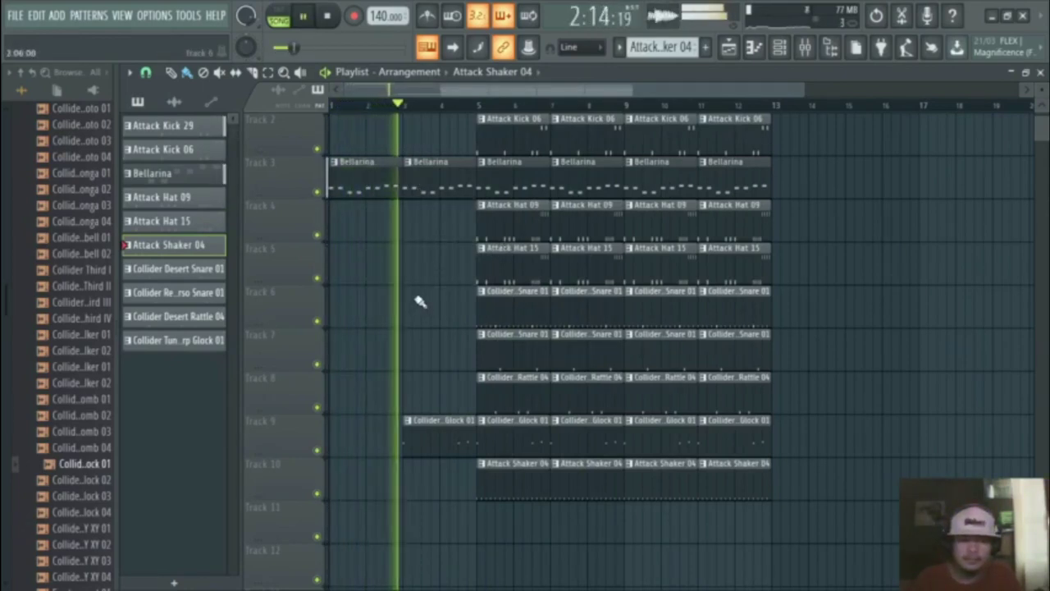
scroll(402, 255, "up", 1)
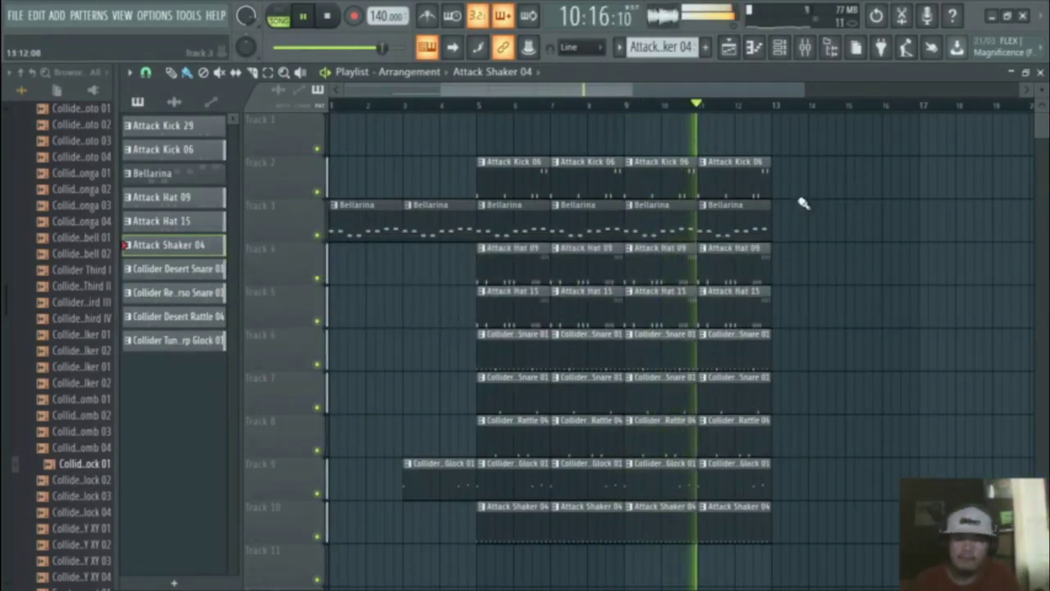
- Repeat all clips of bars 9–12 into bars 13–16, deselect them and resume playback
key("space")
left_click_drag(873, 157, 623, 538)
key("ctrl+b")
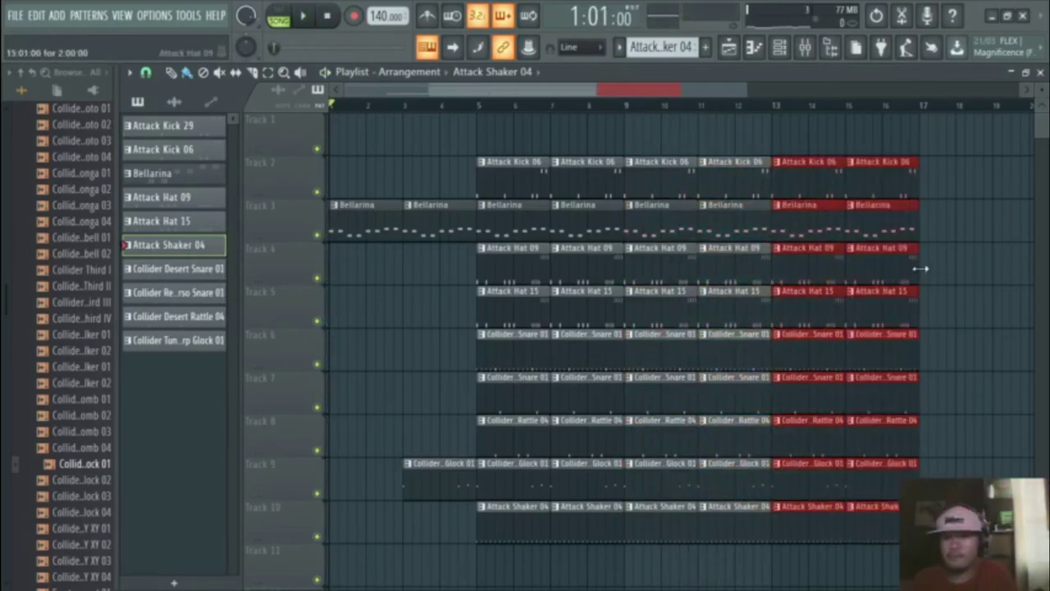
left_click(950, 252, "ctrl")
key("space")
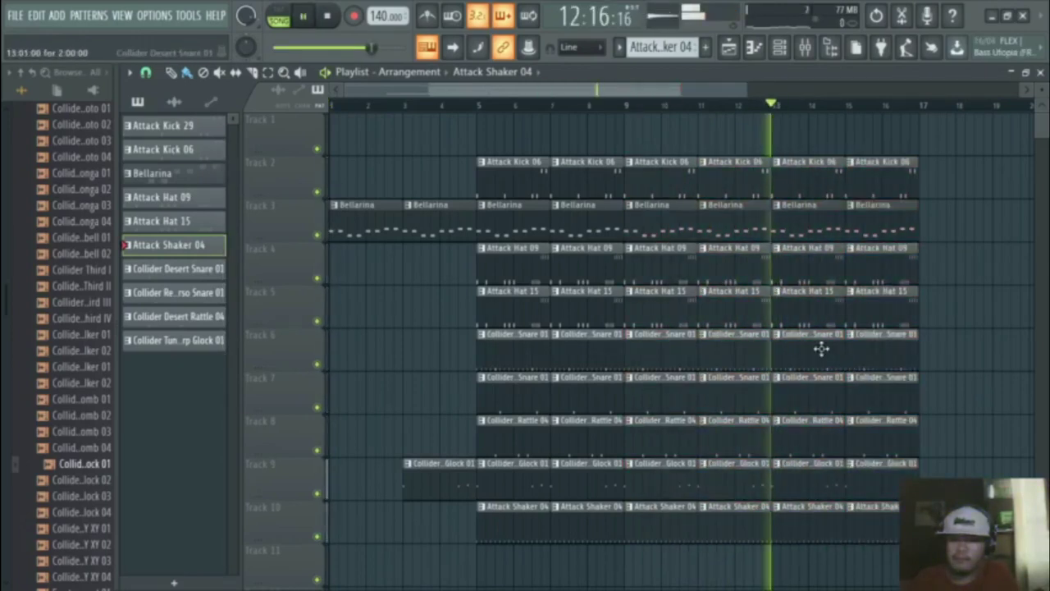
- Remove the Attack Shaker 04 clips on track 10 and the Collider Desert Snare 01 clips on track 6 from bars 13–16
right_click(833, 520)
right_click(877, 522)
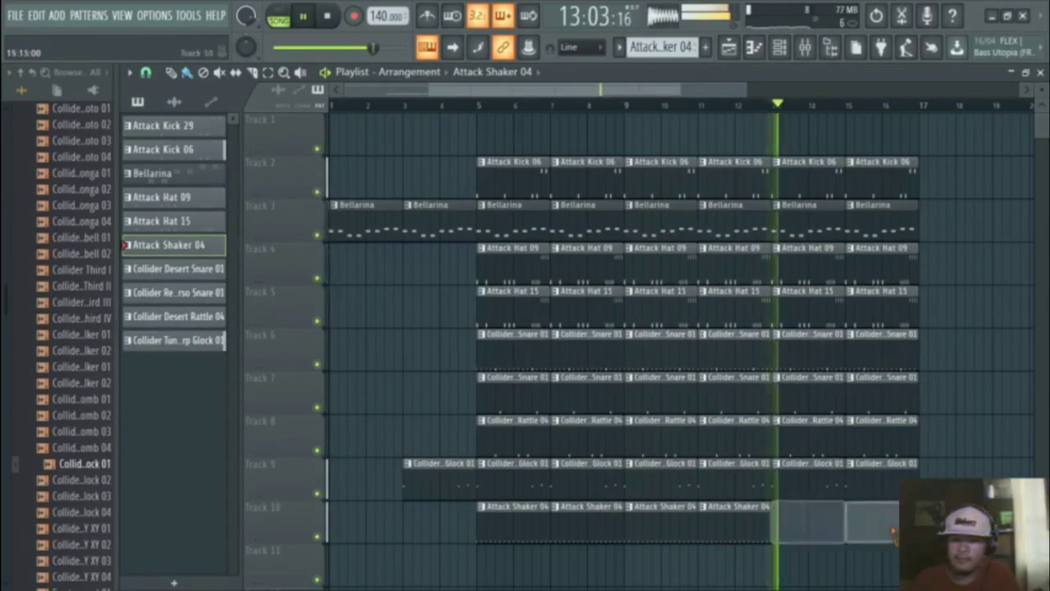
right_click(811, 348)
right_click(902, 343)
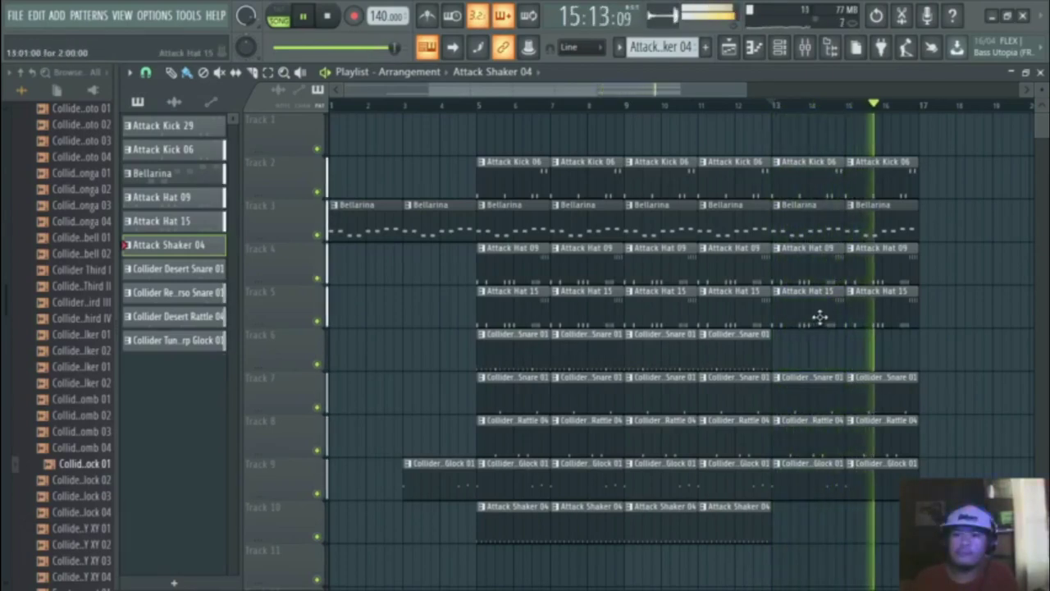
key("space")
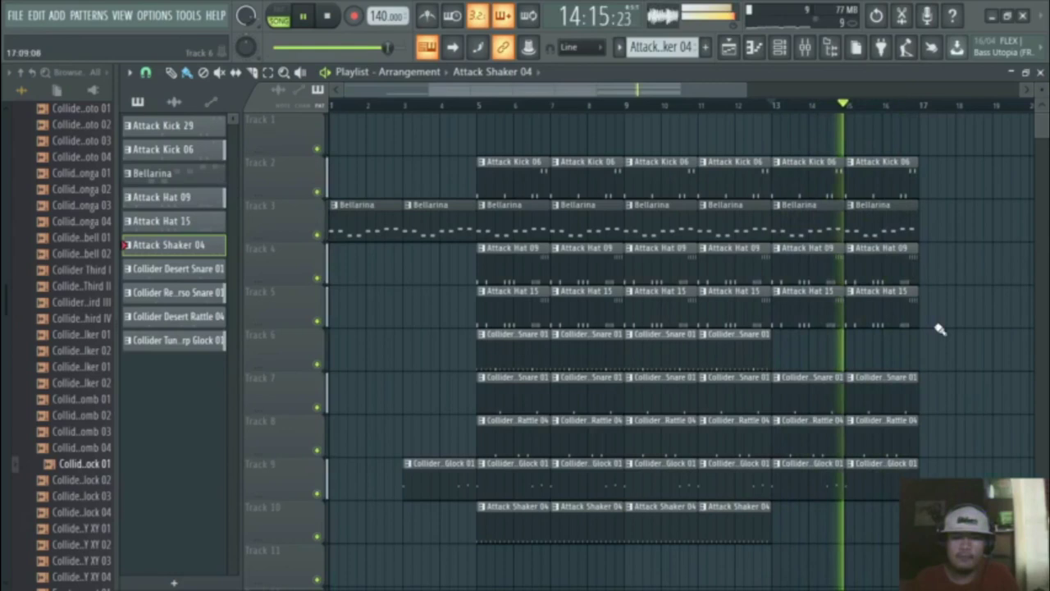
- Repeat the clips of bars 15–16 into bars 17–18 and deselect them
left_click_drag(976, 160, 884, 483)
key("ctrl+b")
left_click(976, 354, "ctrl")
- Remove the Attack Hat 09 and Attack Hat 15 clips from bars 17–18
scroll(893, 358, "down", 1)
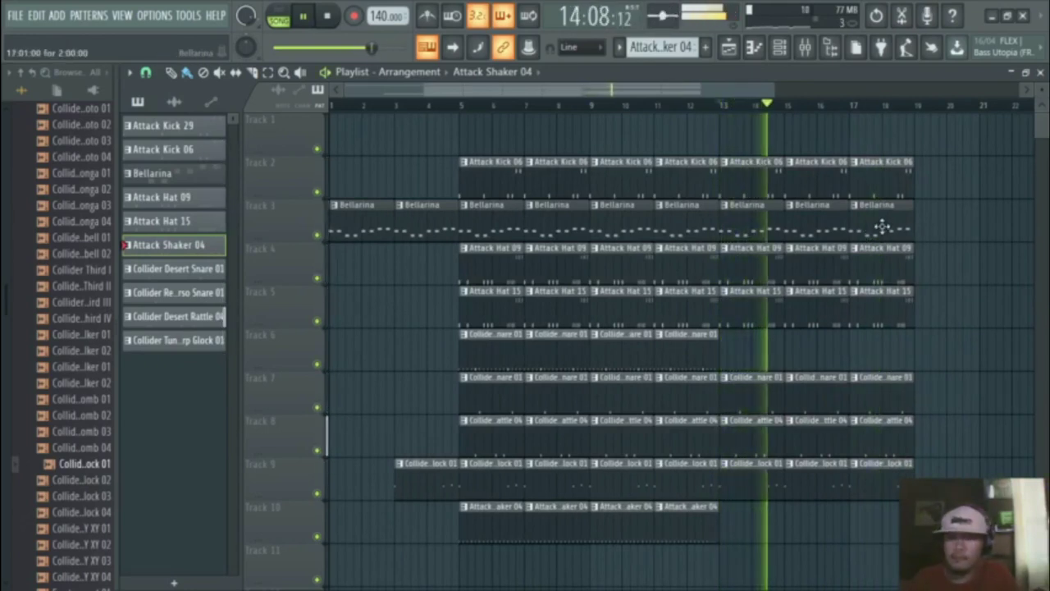
right_click(886, 273)
right_click(894, 309)
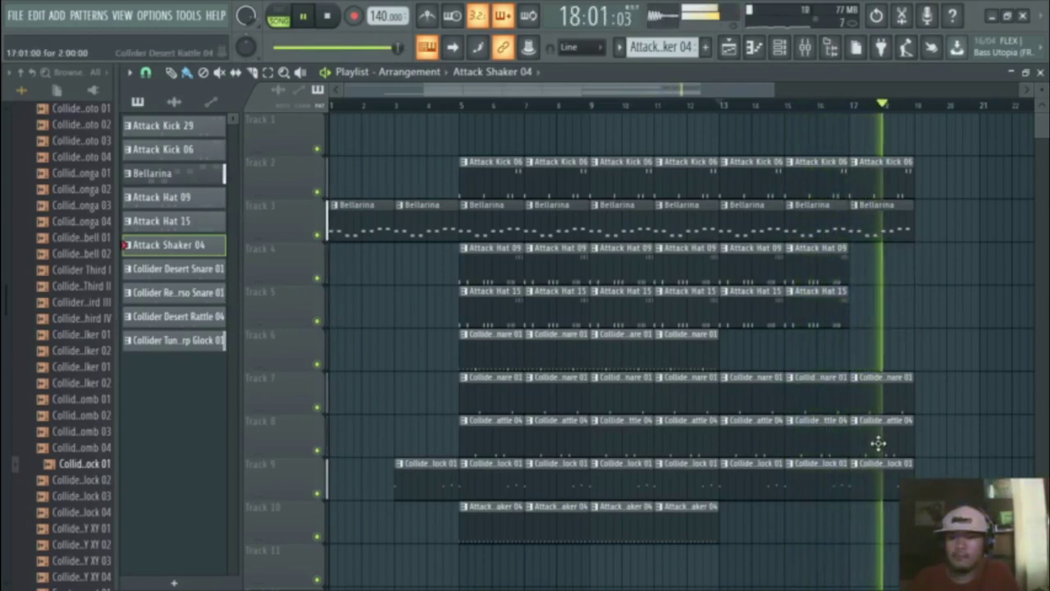
left_click_drag(910, 393, 946, 392)
- Play back the finished arrangement from bar 1 and stop it
left_click(326, 15)
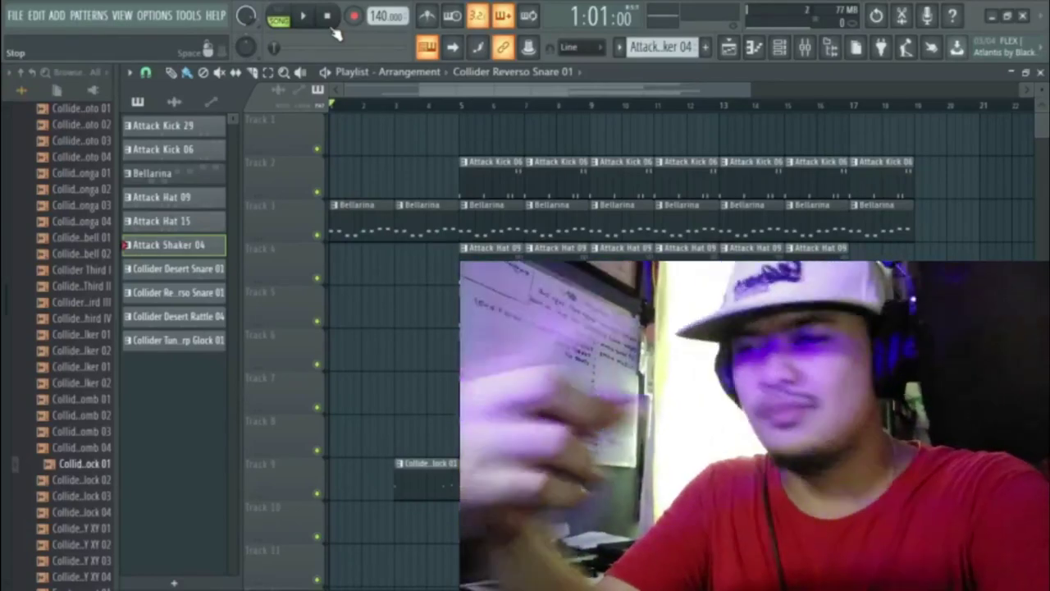
key("space")
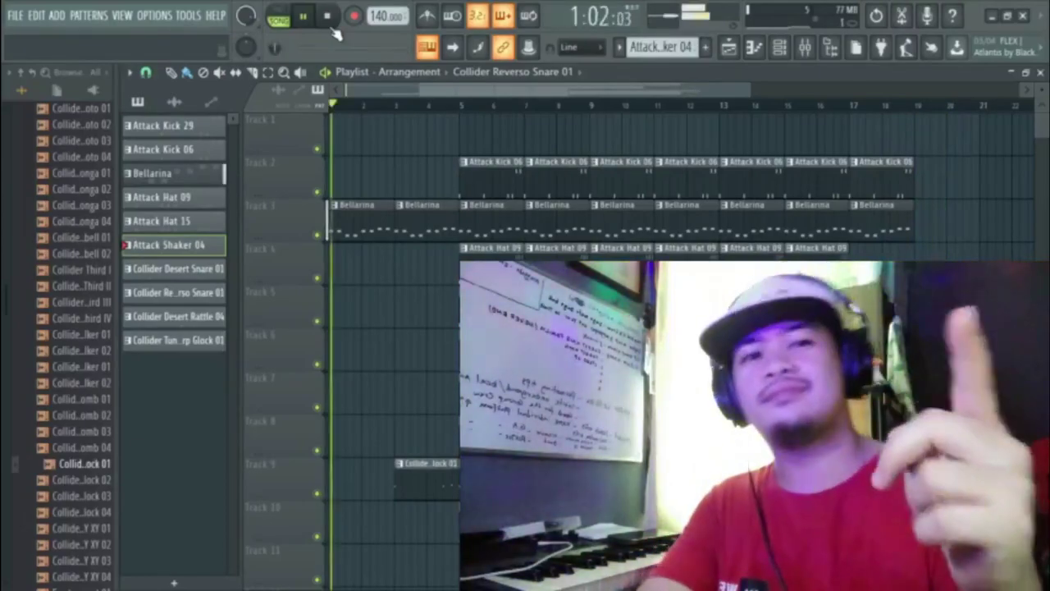
key("space")
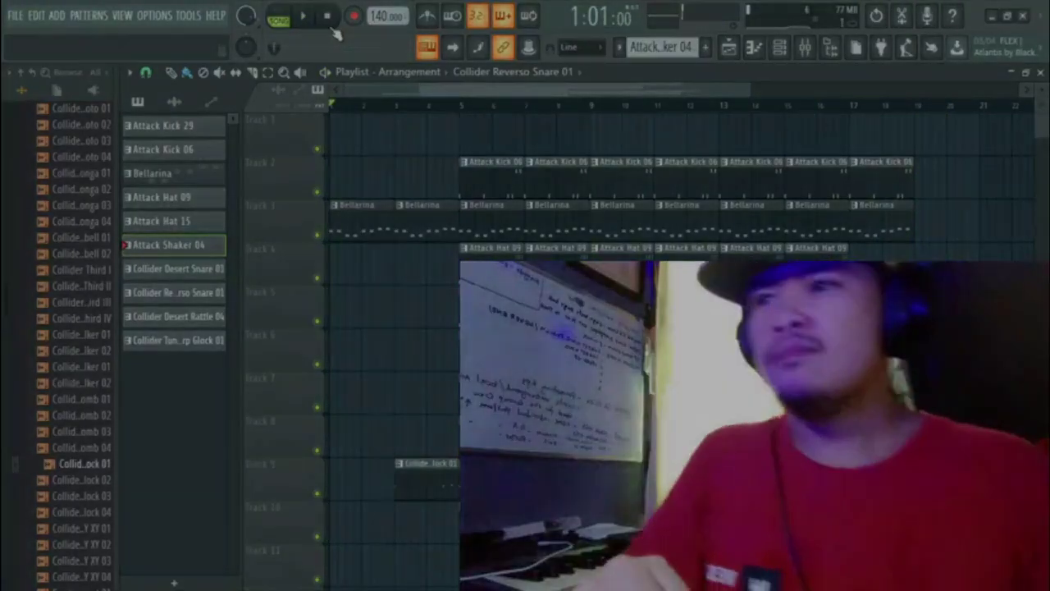